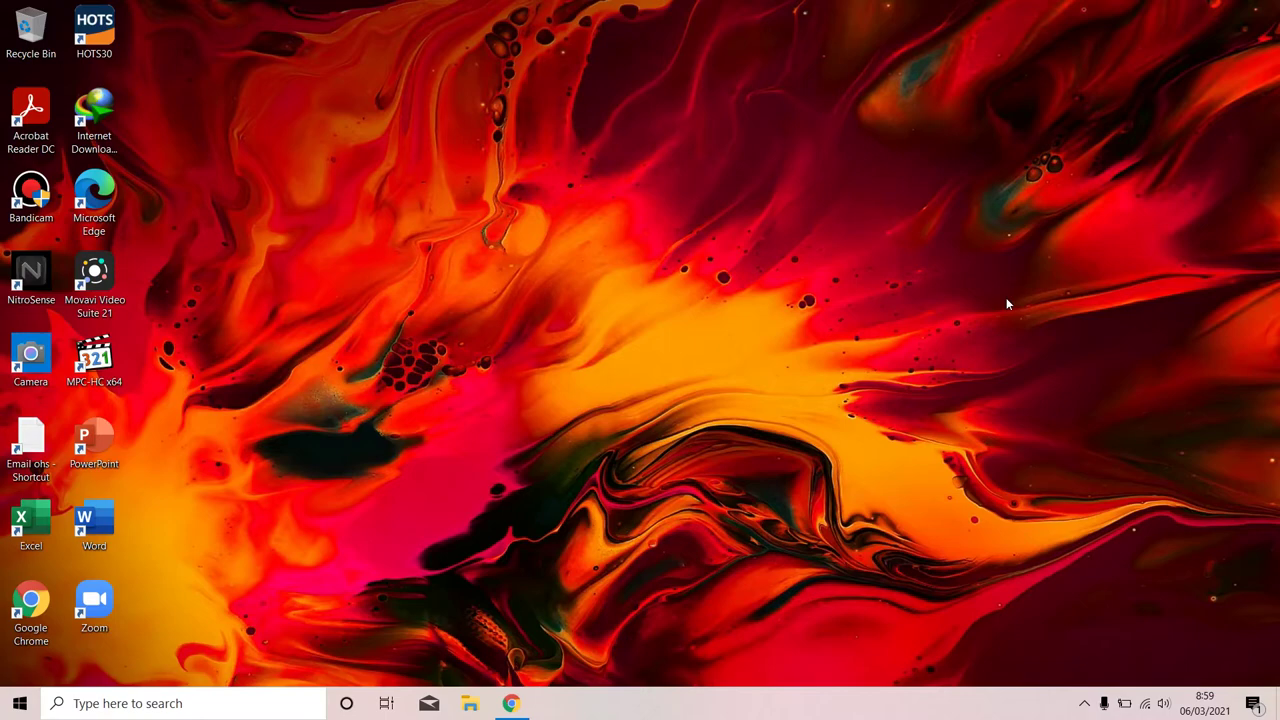
# Step: Restore the Chrome window with Lazada Seller Center from the taskbar
pyautogui.click(512, 705)
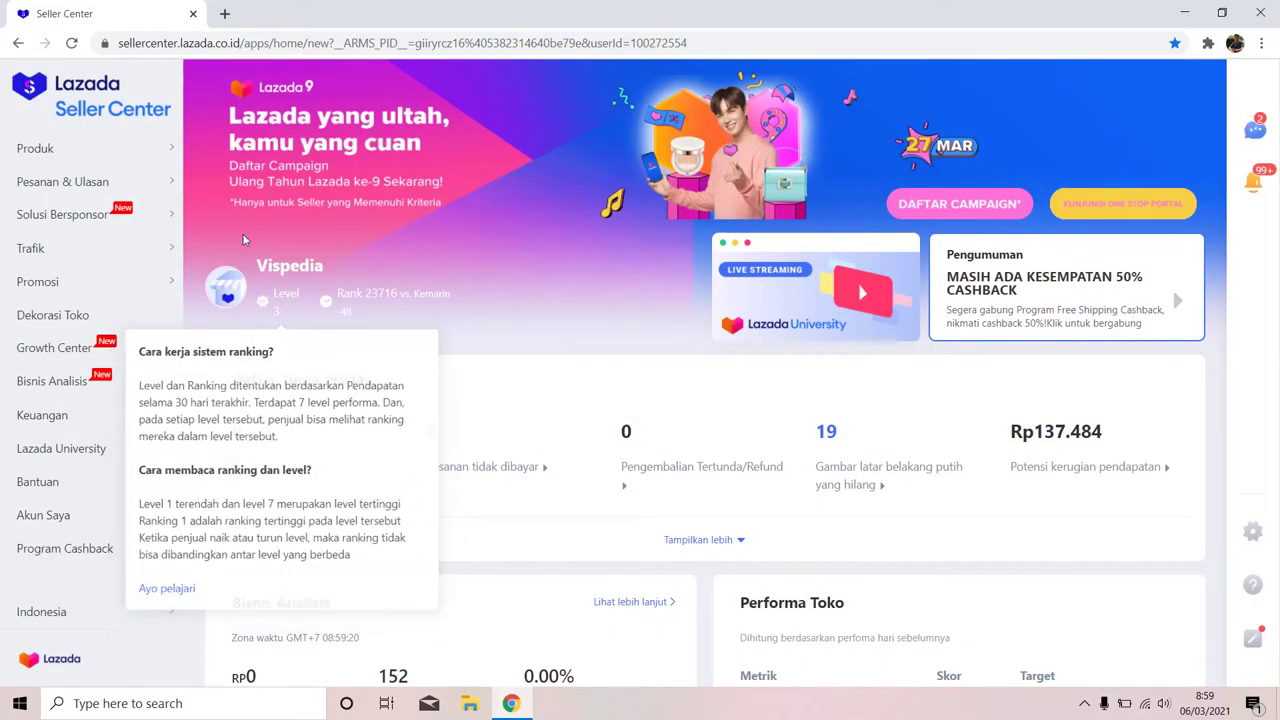
pyautogui.moveTo(38, 282)
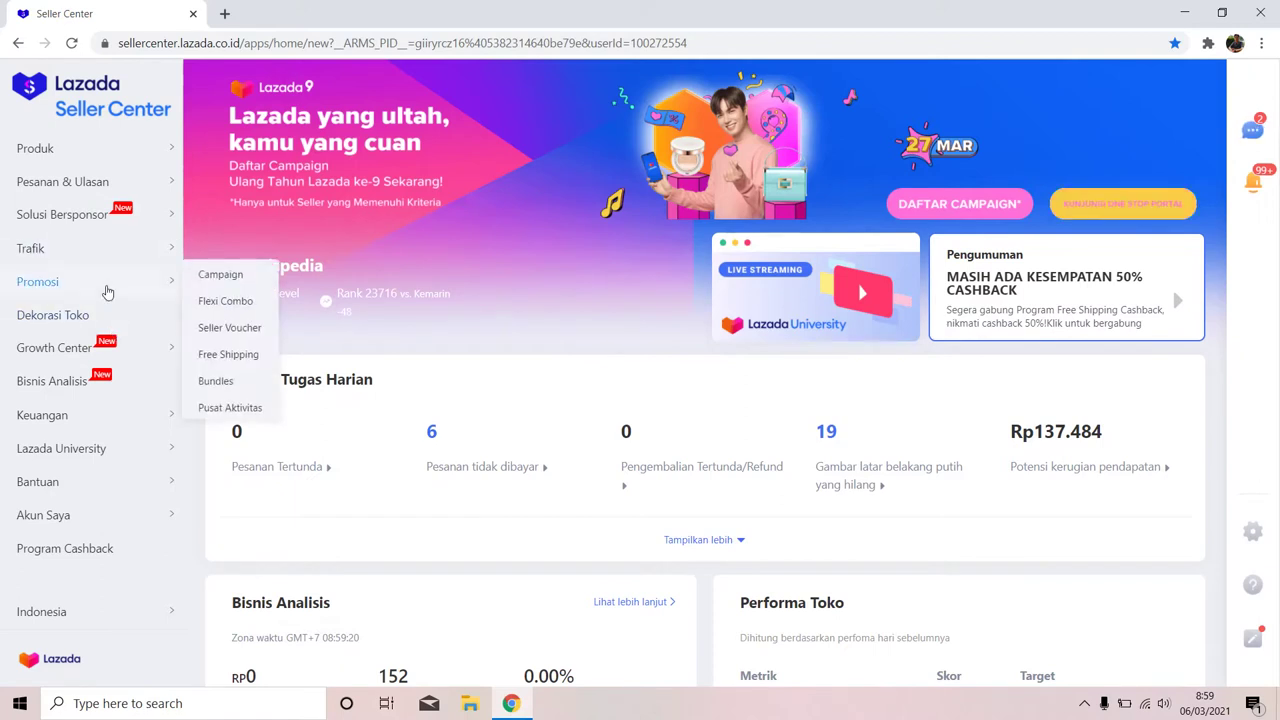
# Step: Go to Promosi > Campaign > Mega/A+ Campaigns > Campaign yang Terdaftar and open the Lazada 9th Birthday Campaign details
pyautogui.click(220, 275)
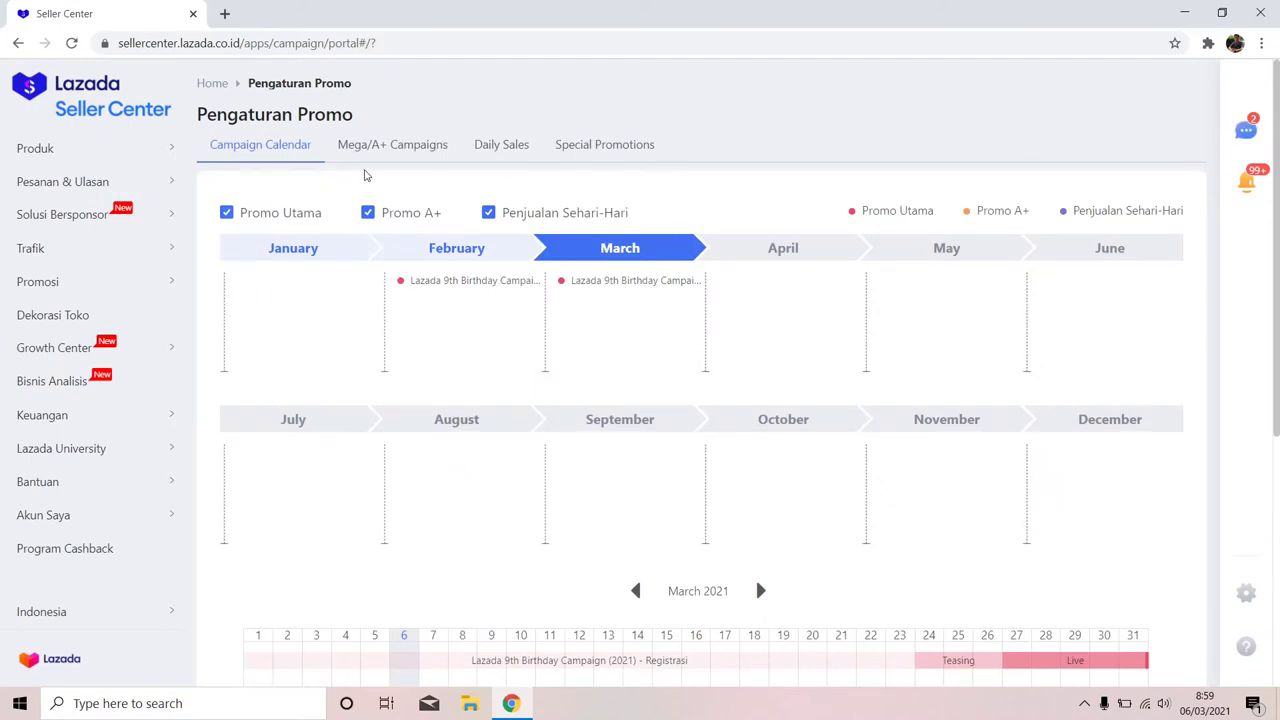
pyautogui.click(399, 152)
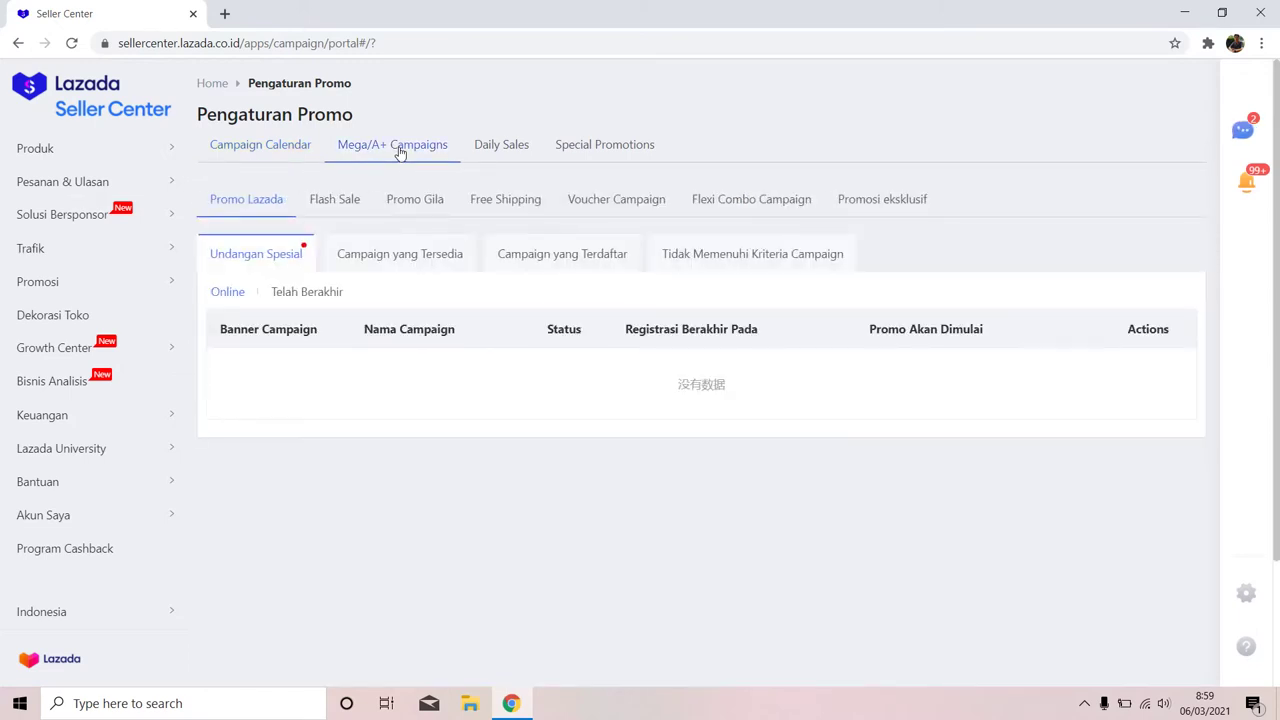
pyautogui.click(468, 257)
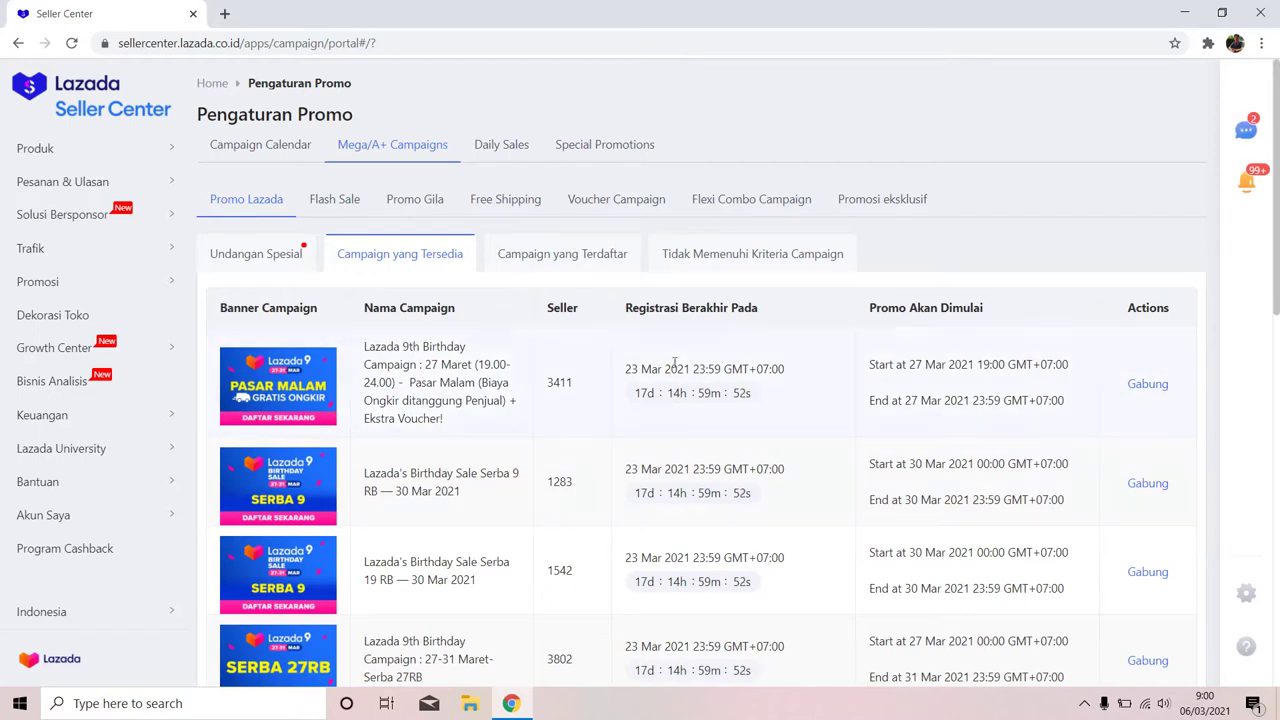
pyautogui.click(628, 265)
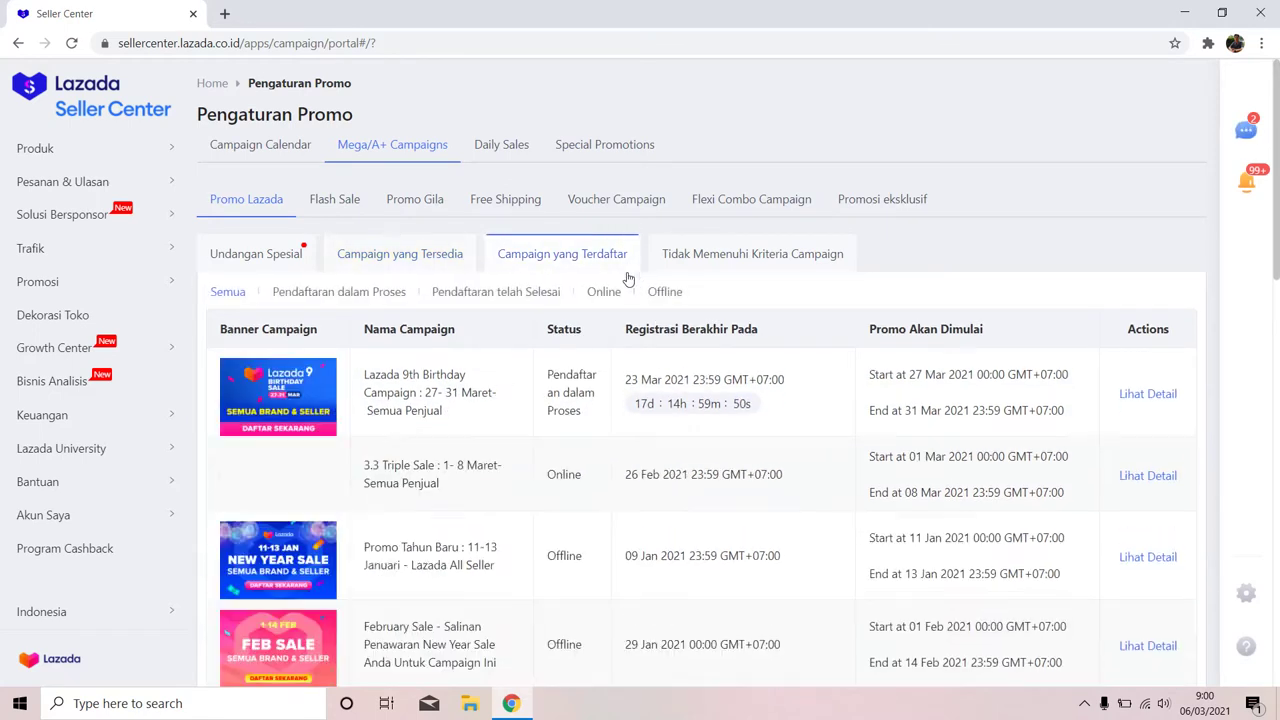
pyautogui.click(1145, 394)
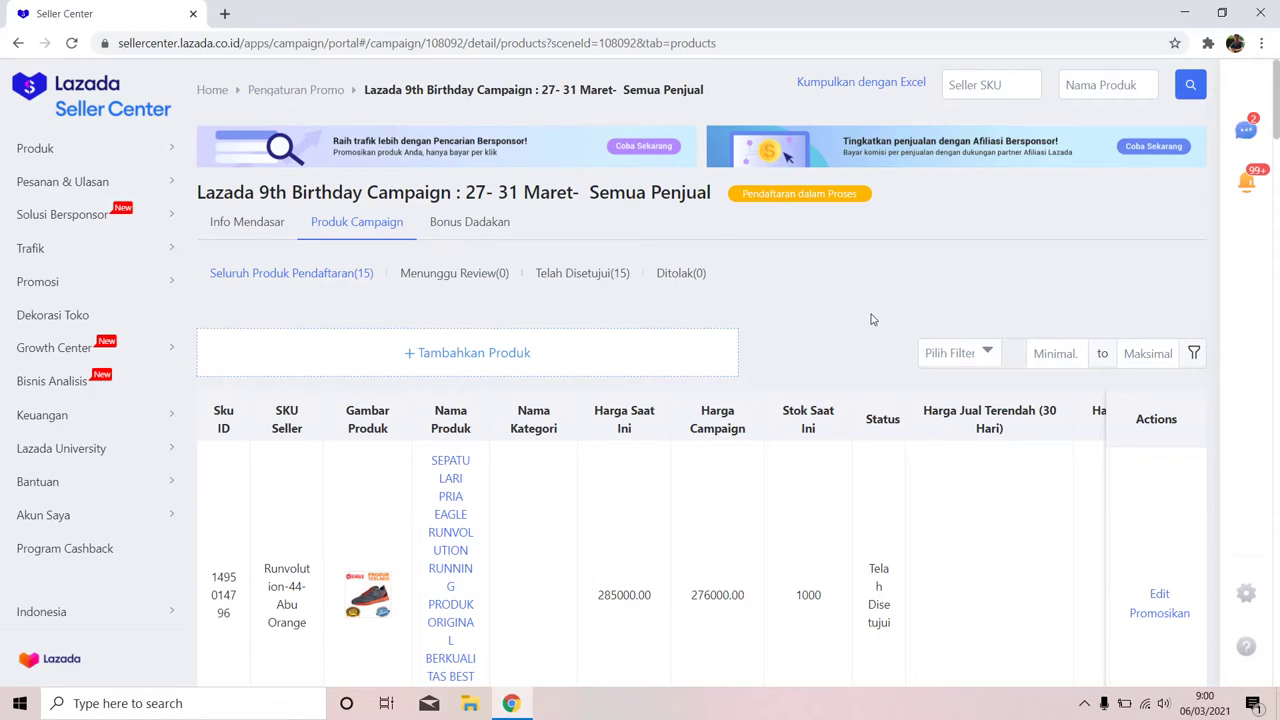
# Step: Export the campaign product template via Tambahkan Produk > Export Excel, download it, and open it
pyautogui.click(643, 353)
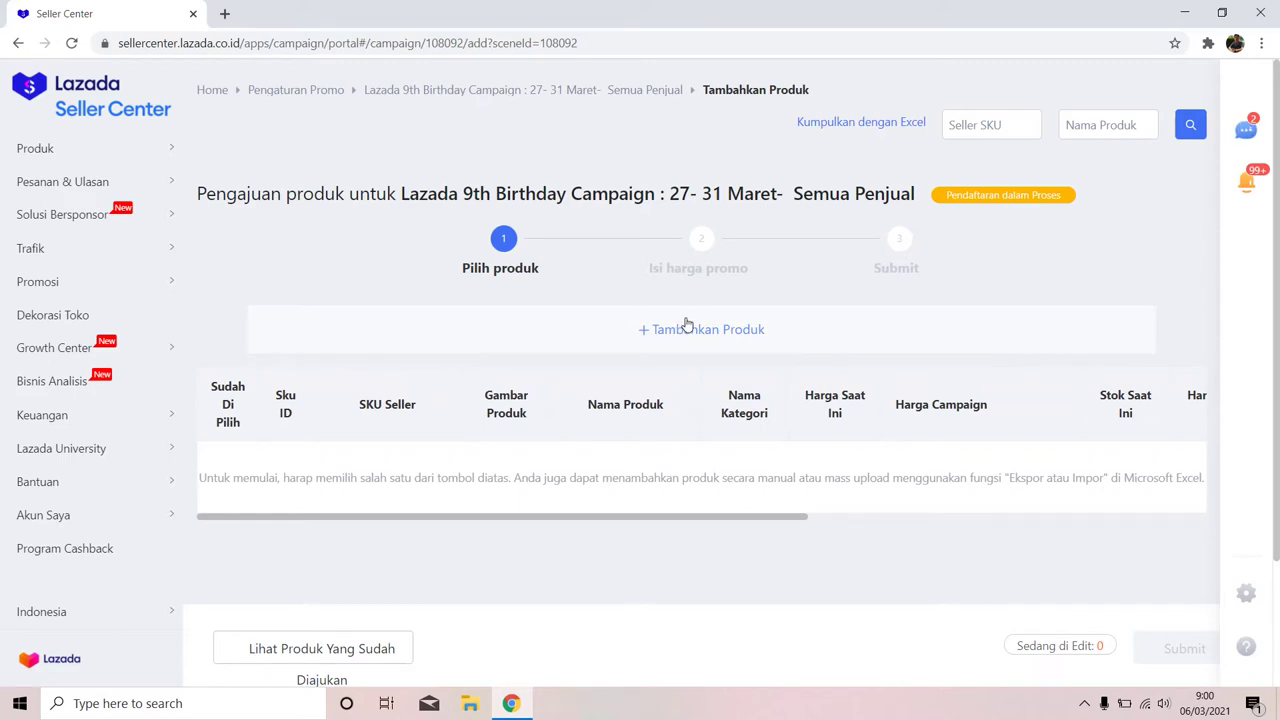
pyautogui.moveTo(860, 82)
pyautogui.moveTo(861, 122)
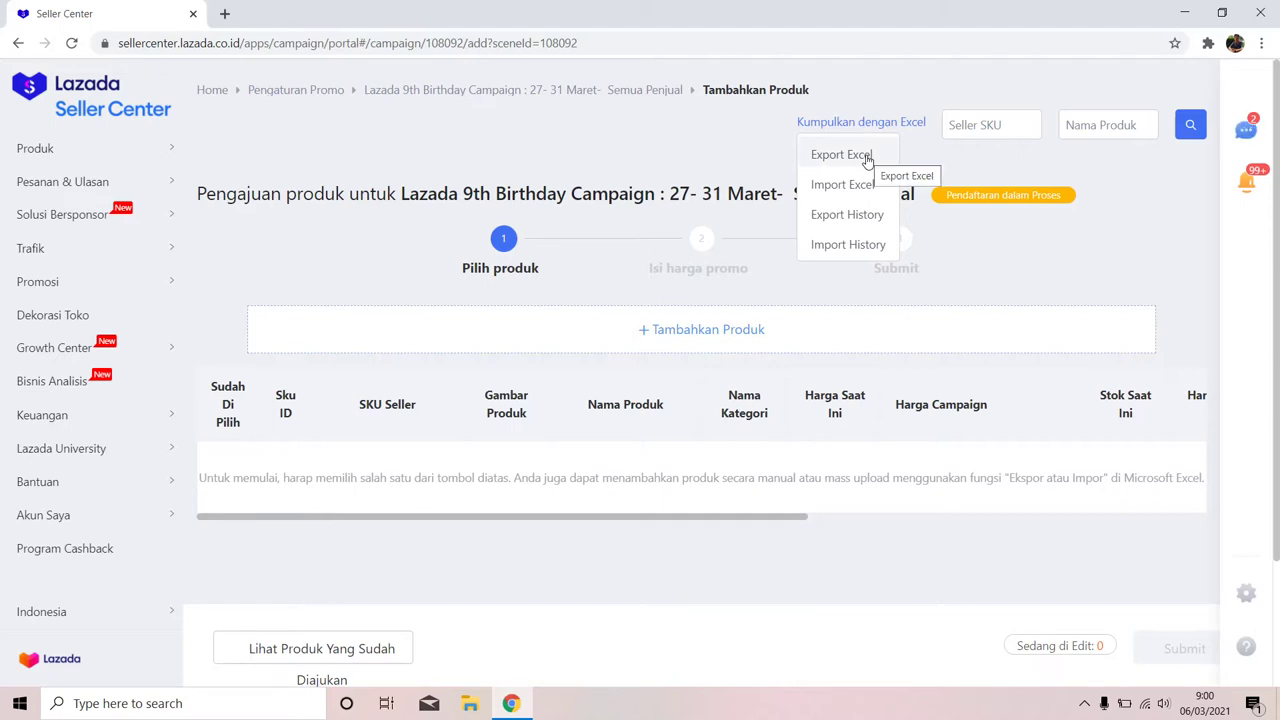
pyautogui.click(842, 155)
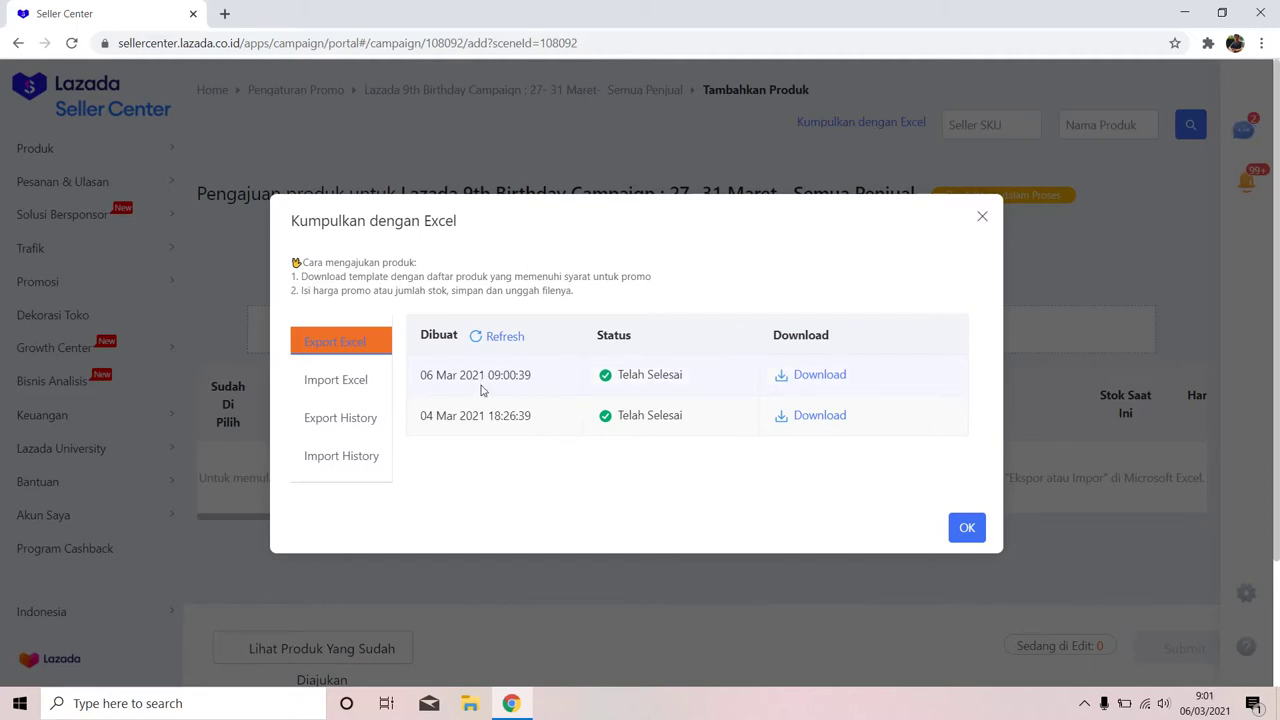
pyautogui.click(838, 374)
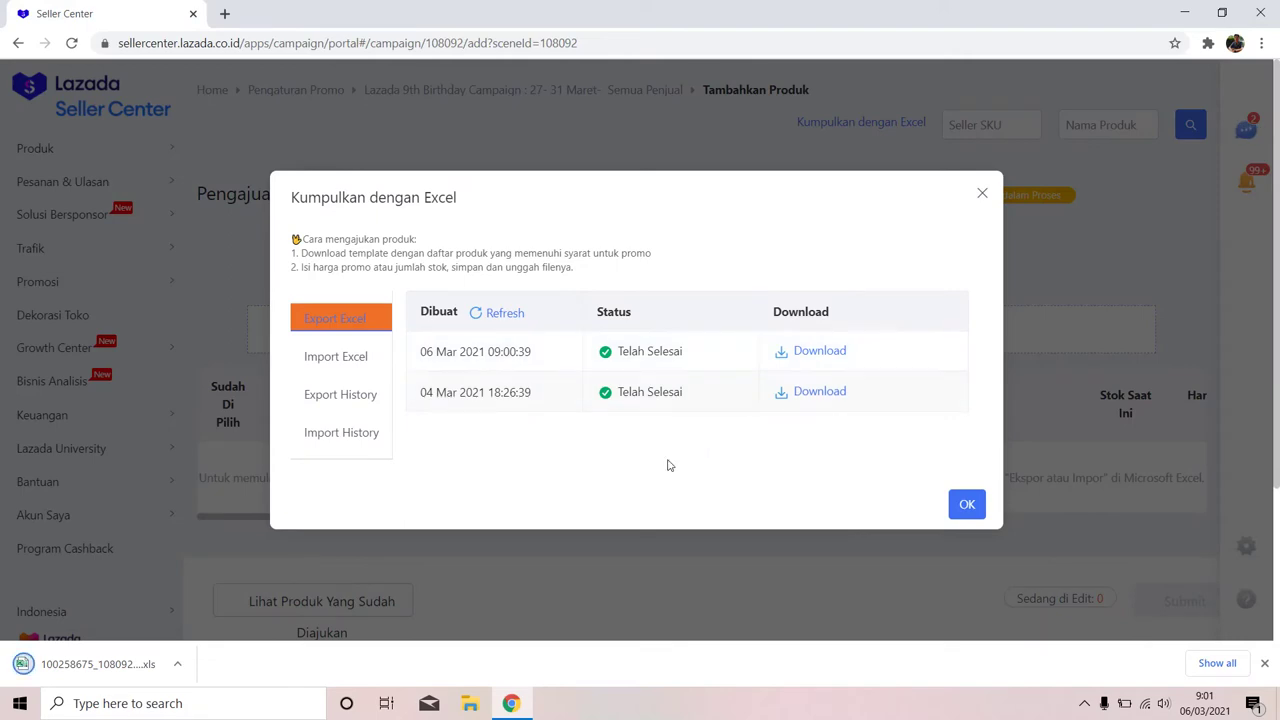
pyautogui.click(967, 505)
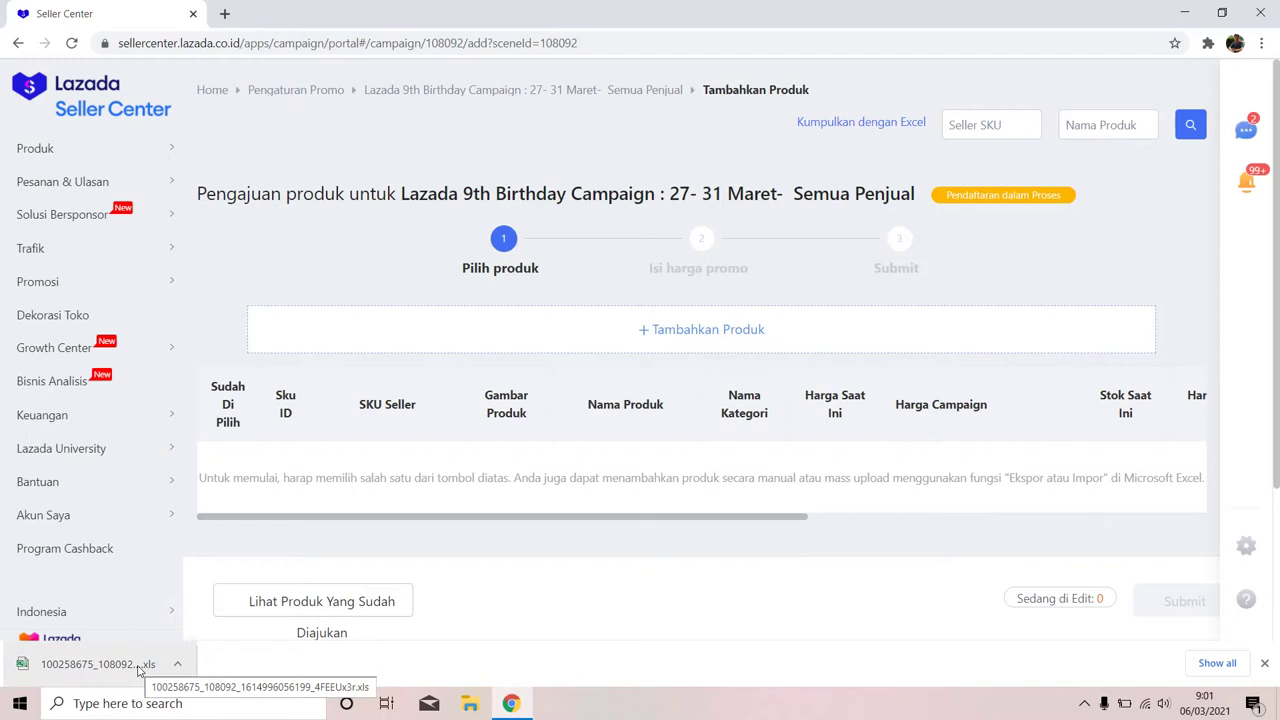
pyautogui.click(138, 669)
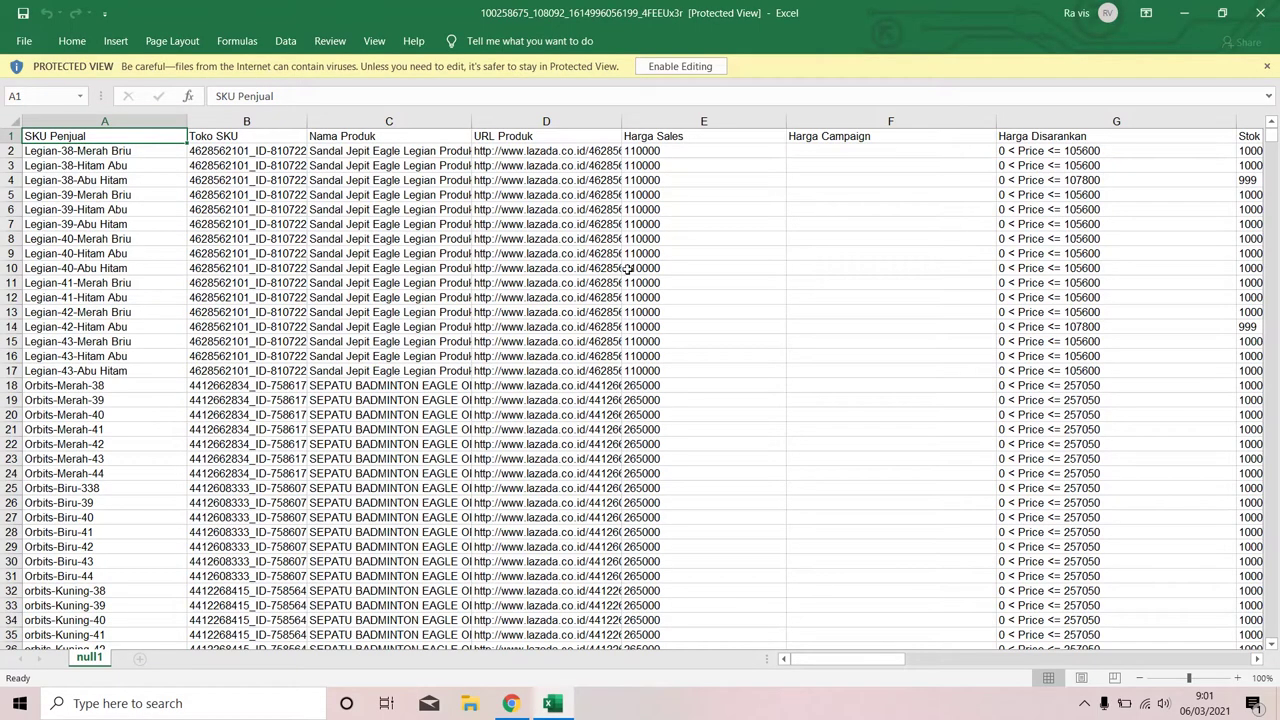
# Step: Enable editing and scroll across the Harga Sales, Harga Disarankan and empty Harga Campaign columns
pyautogui.click(680, 67)
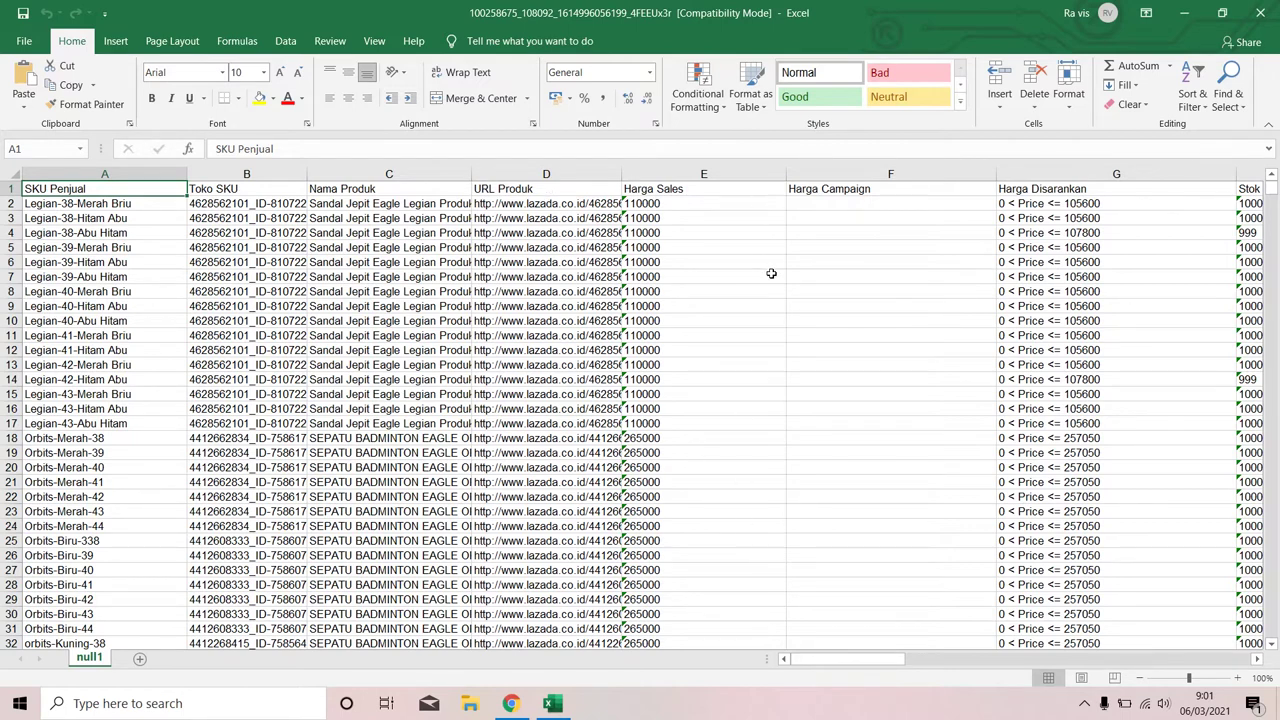
pyautogui.moveTo(870, 662); pyautogui.dragTo(953, 680)
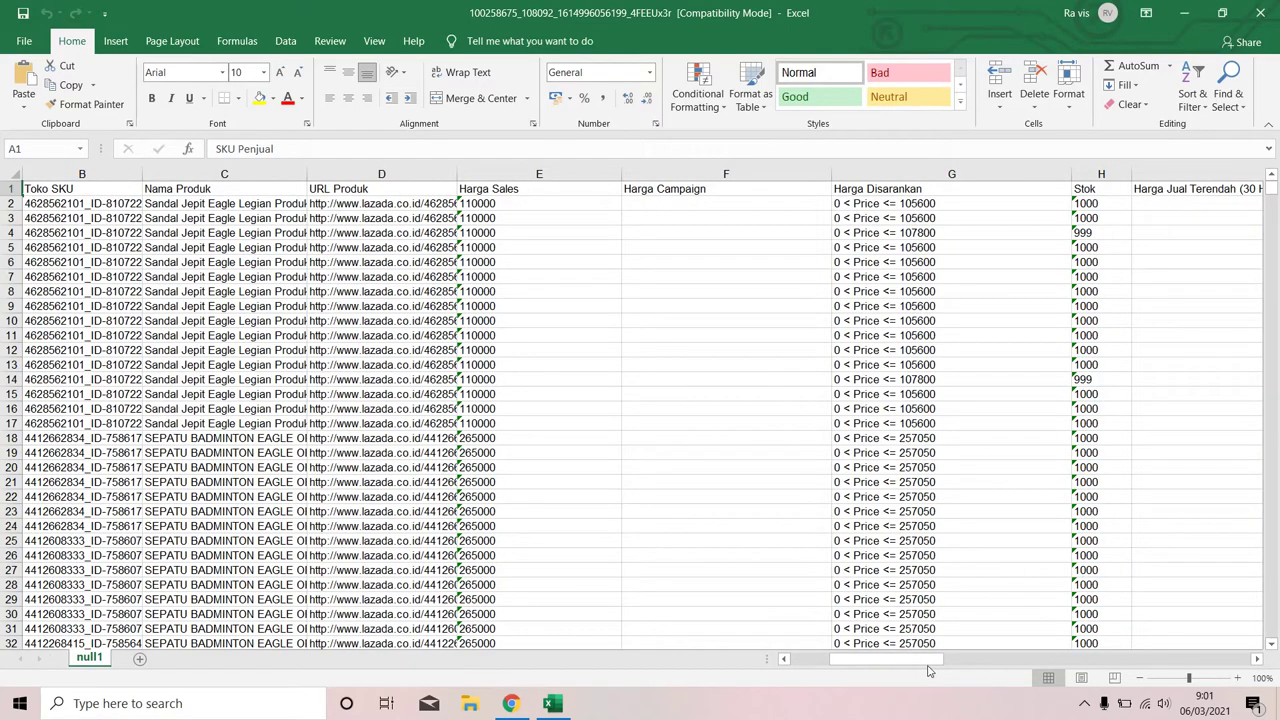
pyautogui.moveTo(928, 671); pyautogui.dragTo(1006, 668)
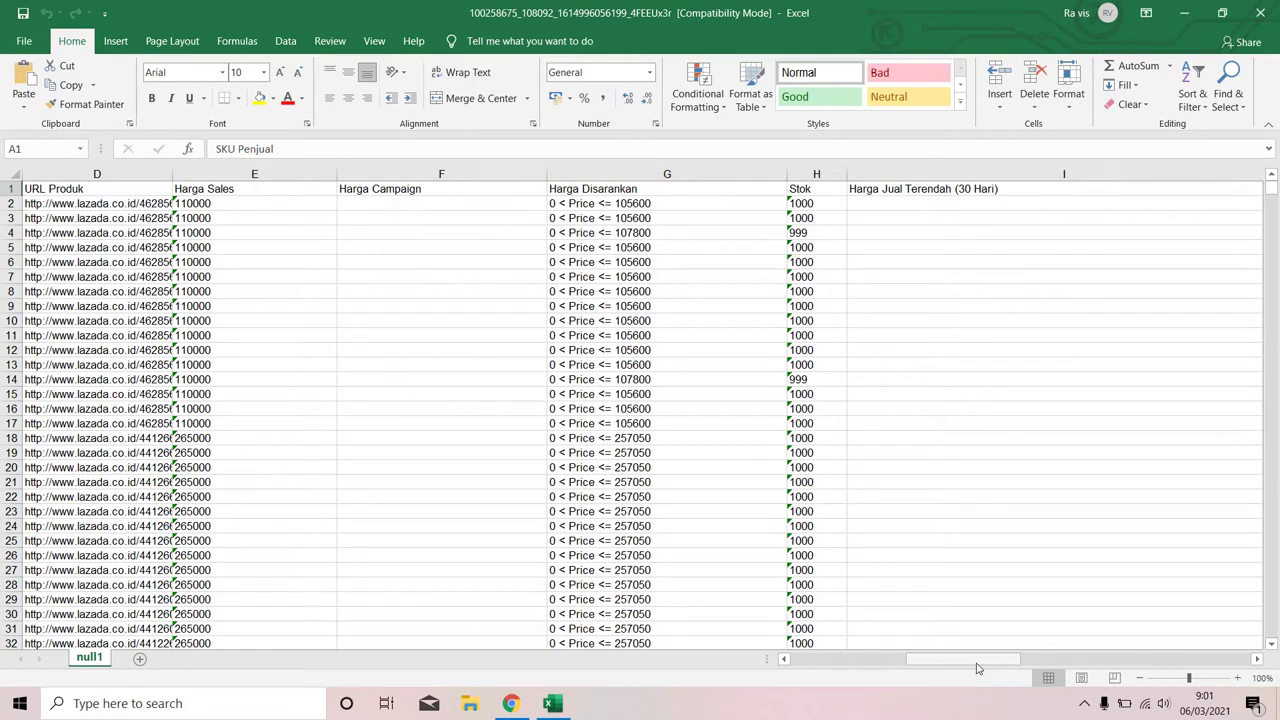
pyautogui.moveTo(978, 668)
pyautogui.mouseDown()
pyautogui.moveTo(1190, 659)
pyautogui.moveTo(1188, 638)
pyautogui.mouseUp()
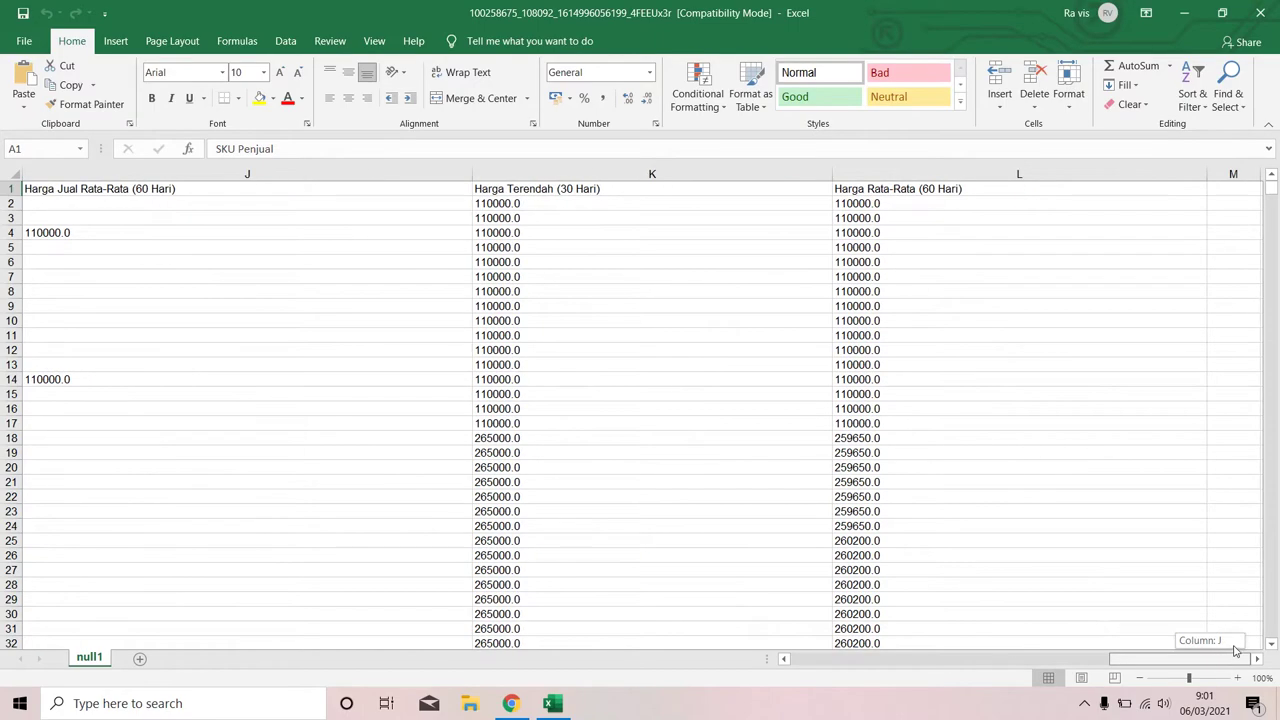
pyautogui.moveTo(1188, 638); pyautogui.dragTo(800, 560)
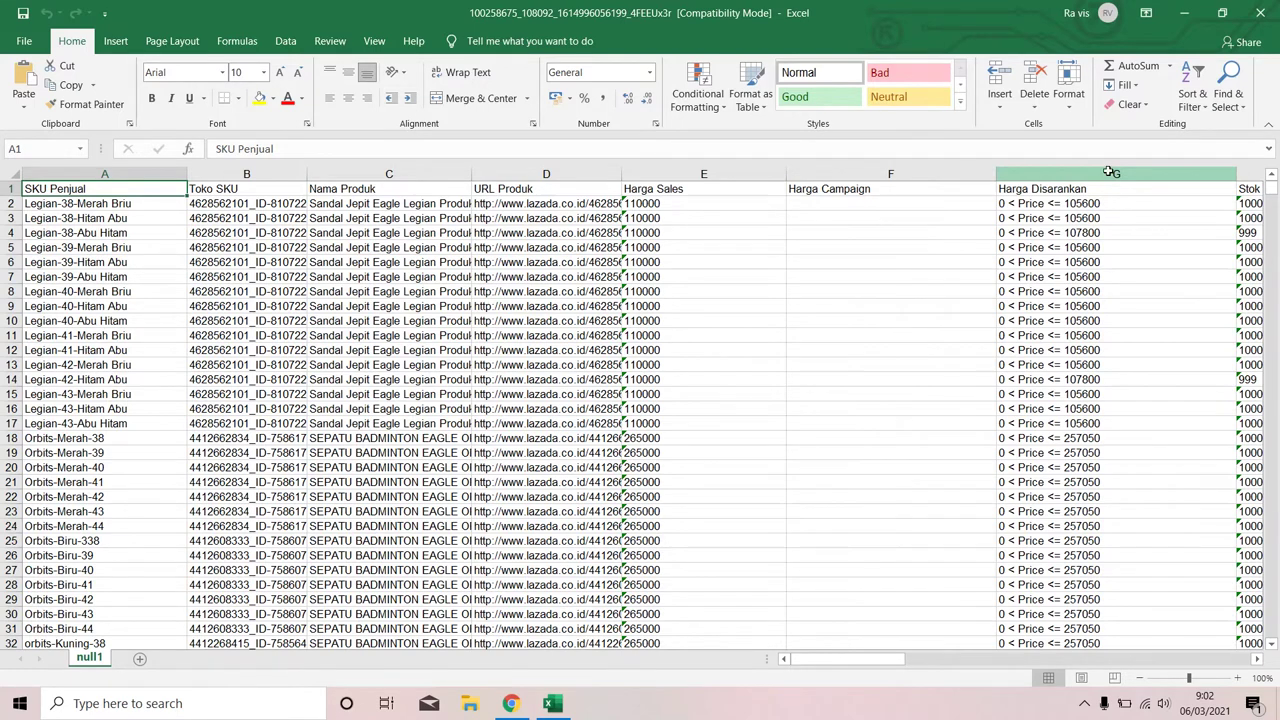
# Step: Copy the Harga Disarankan column G into a new sheet and delete its header row
pyautogui.click(1108, 170)
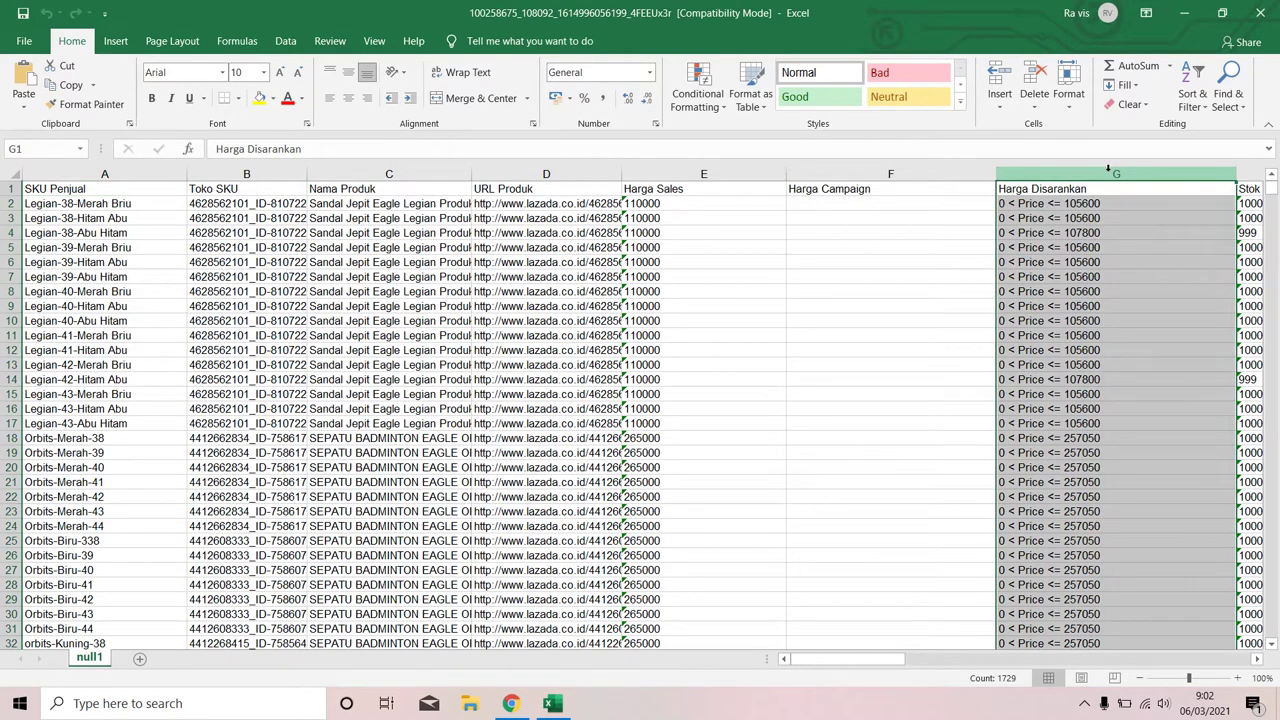
pyautogui.rightClick(1106, 170)
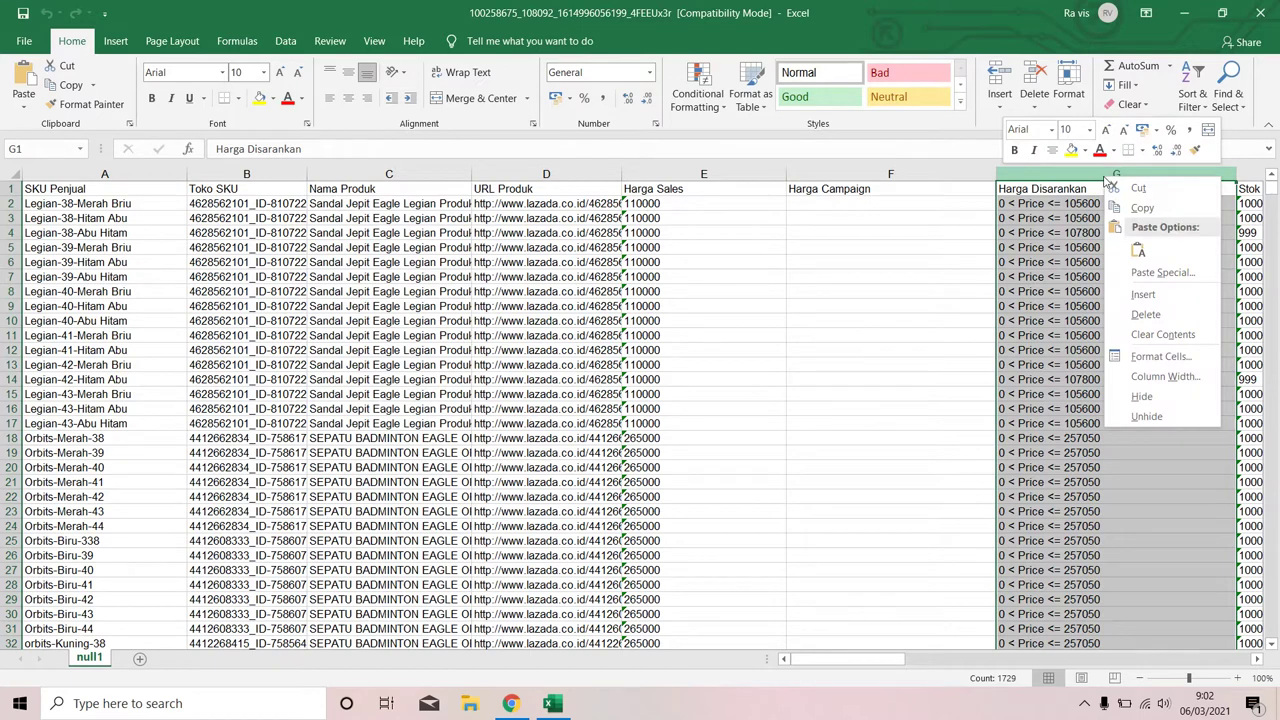
pyautogui.click(1141, 207)
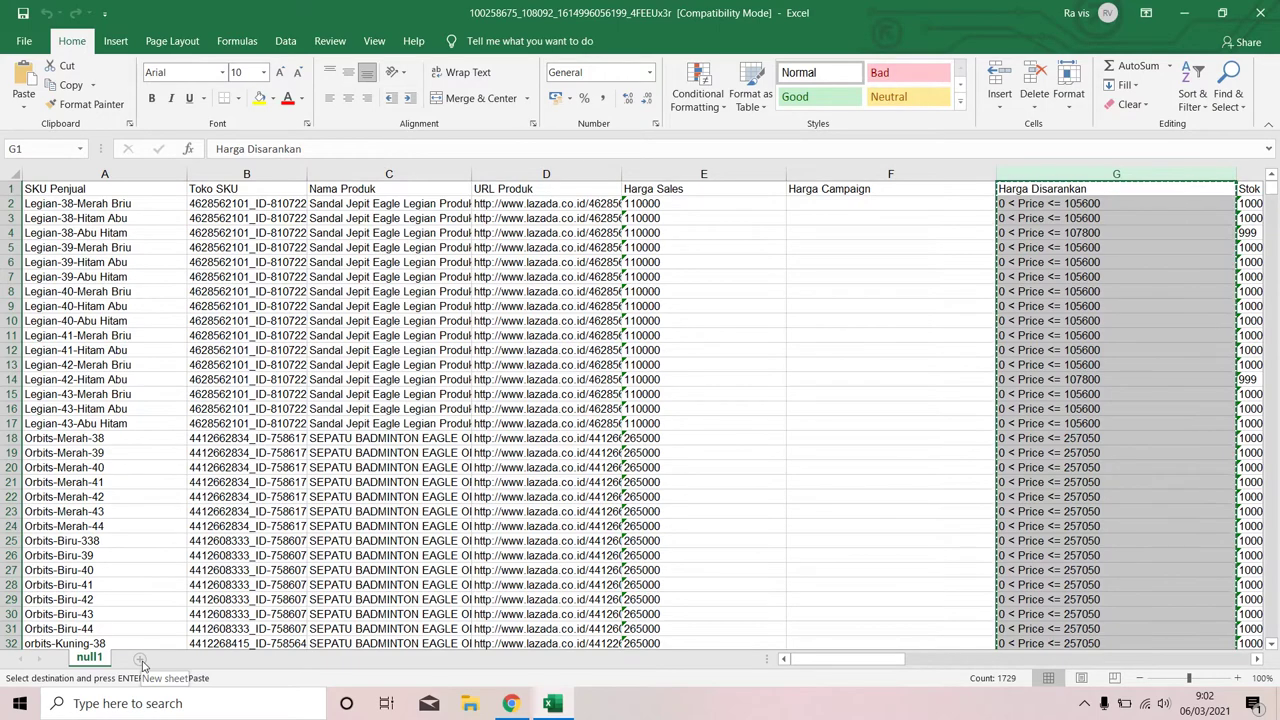
pyautogui.click(141, 660)
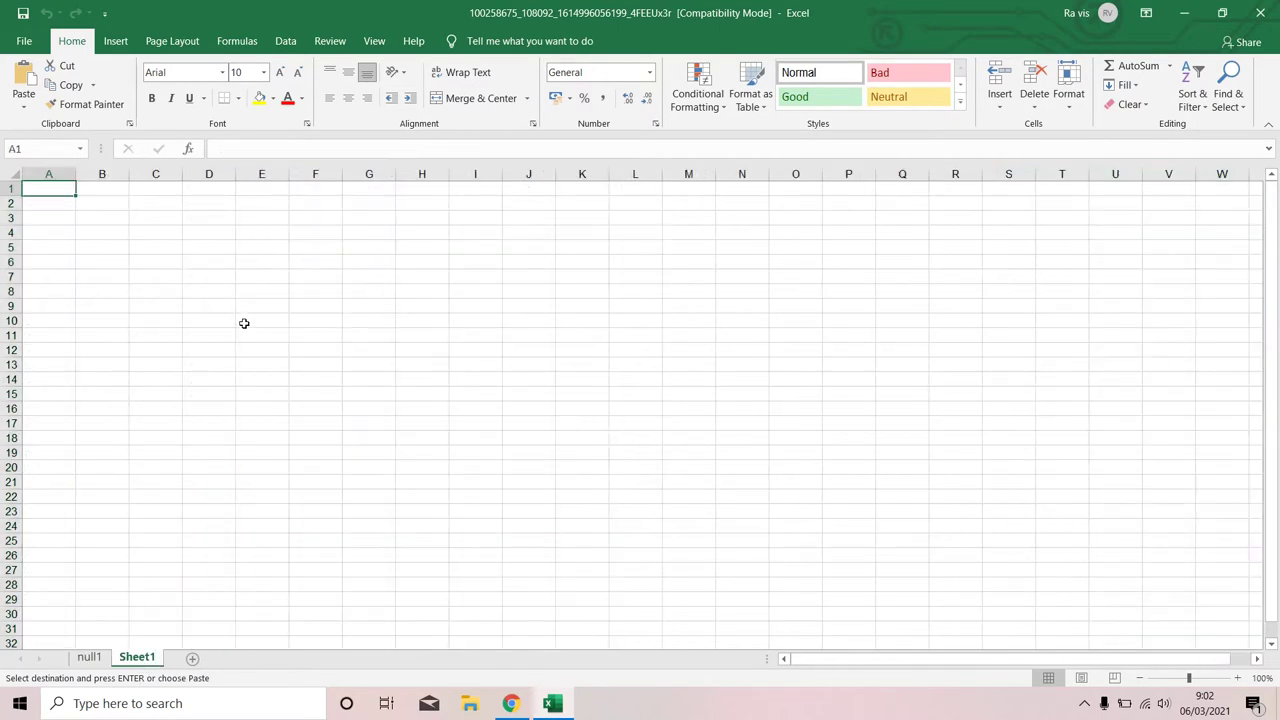
pyautogui.rightClick(52, 189)
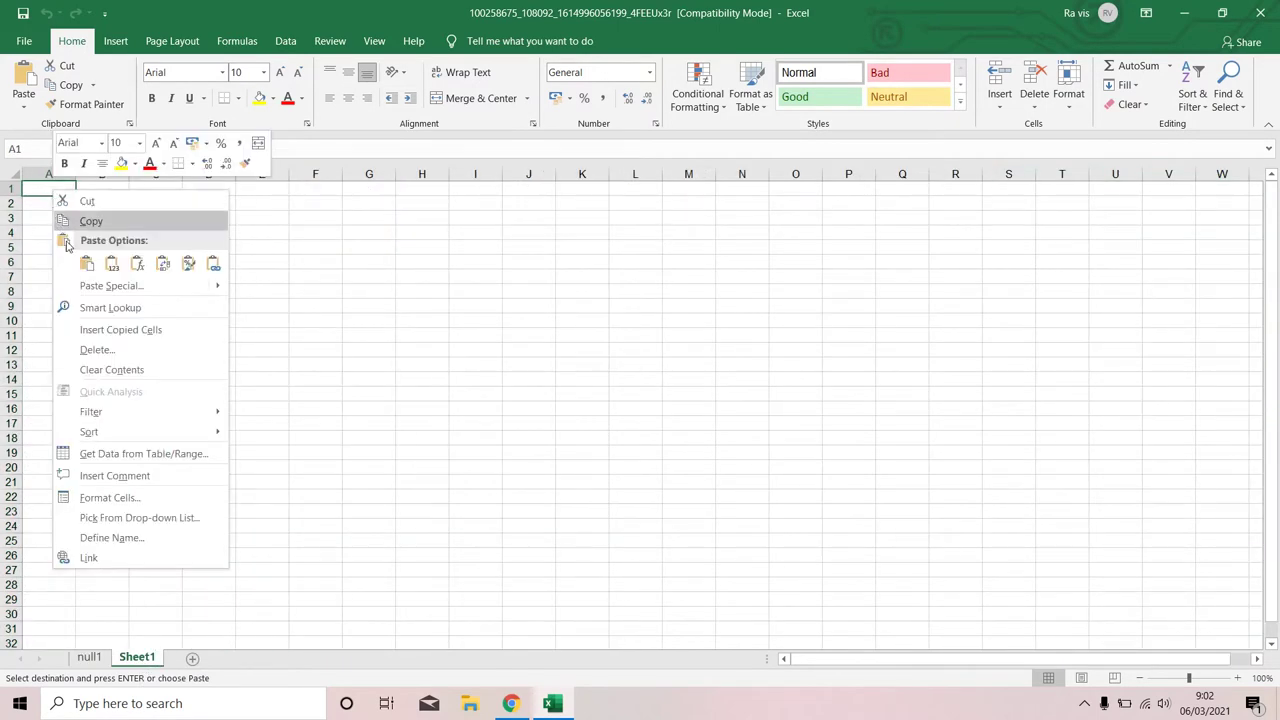
pyautogui.click(115, 290)
pyautogui.click(181, 400)
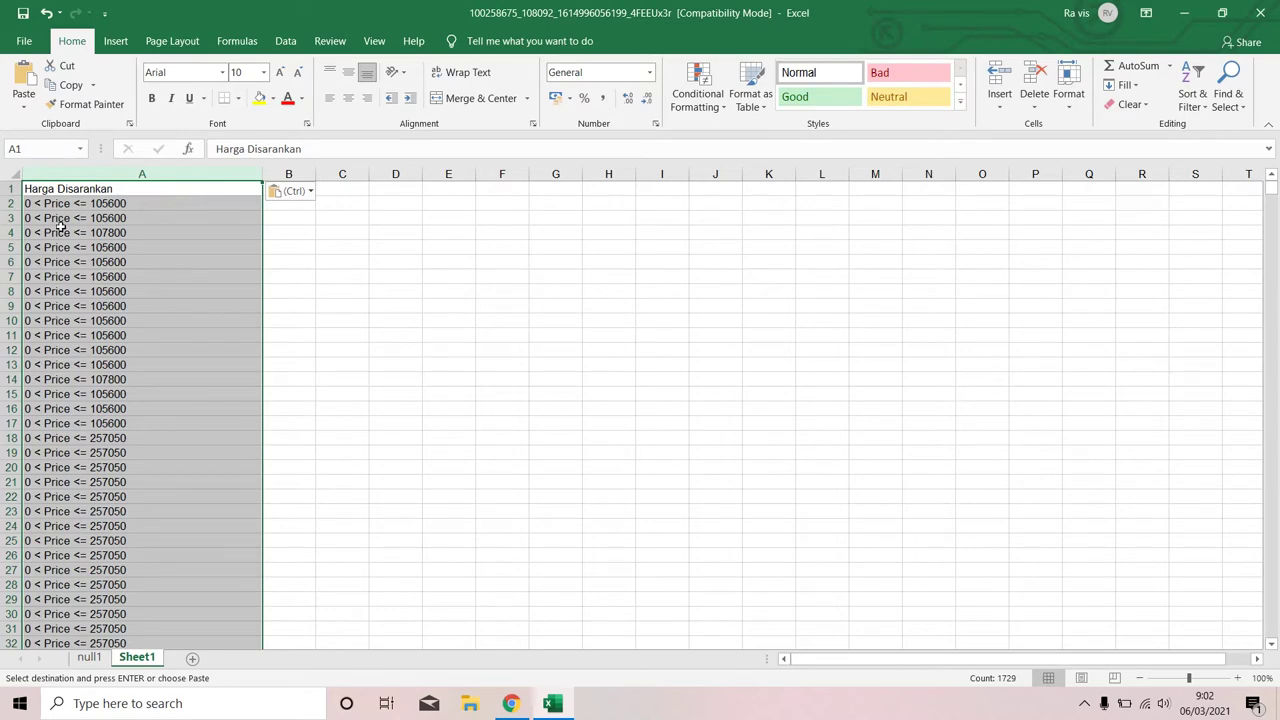
pyautogui.rightClick(11, 189)
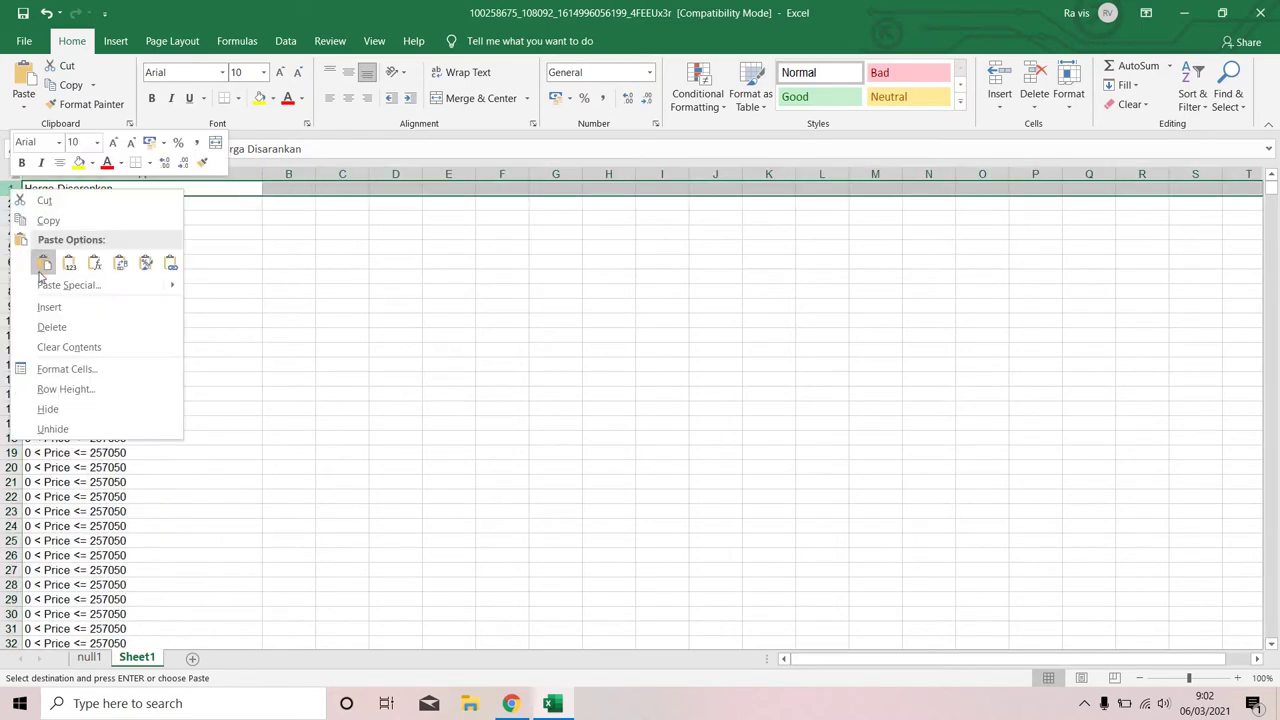
pyautogui.click(57, 326)
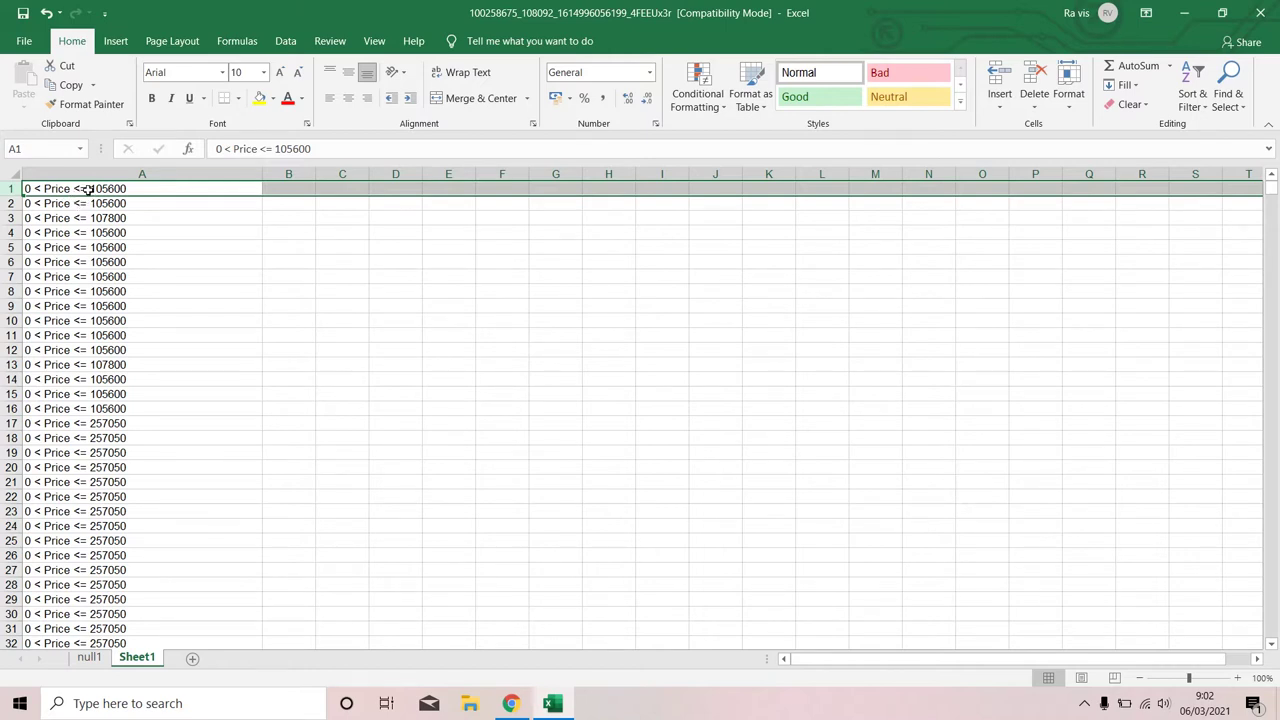
# Step: Copy the '0 < Price <= ' prefix text from inside cell A1
pyautogui.click(88, 189)
pyautogui.doubleClick(88, 189)
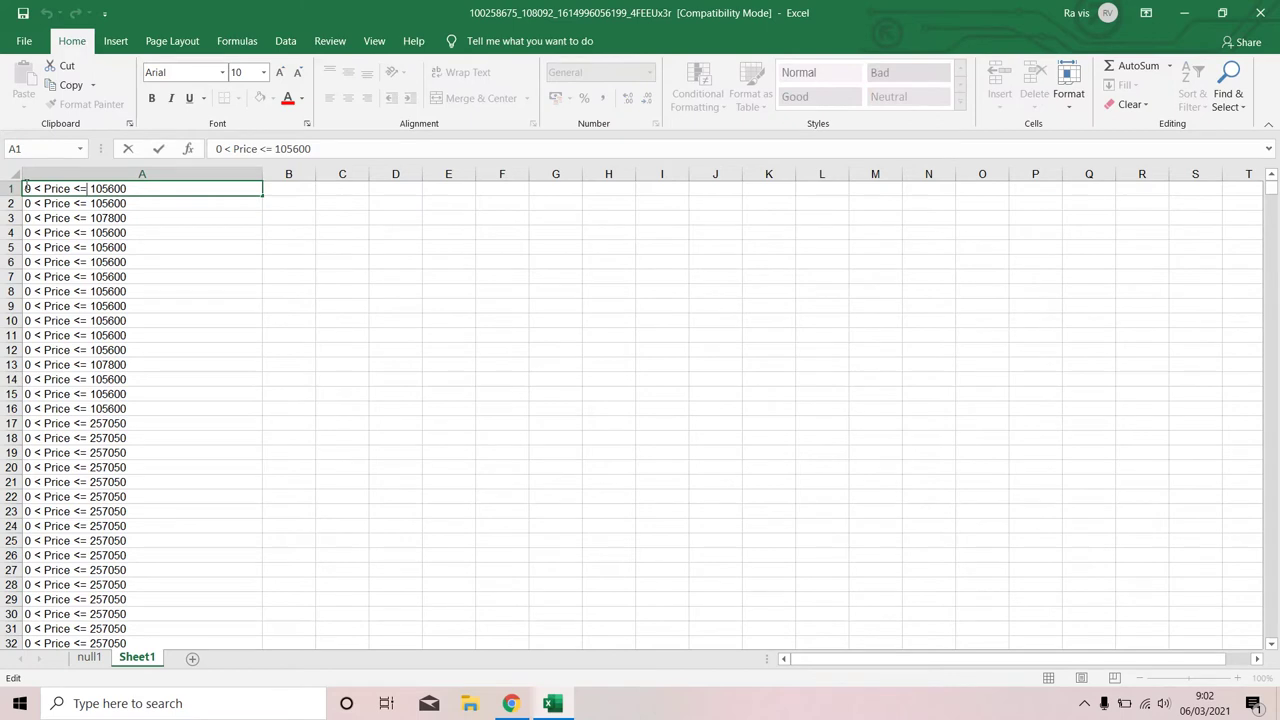
pyautogui.moveTo(25, 188); pyautogui.dragTo(91, 188)
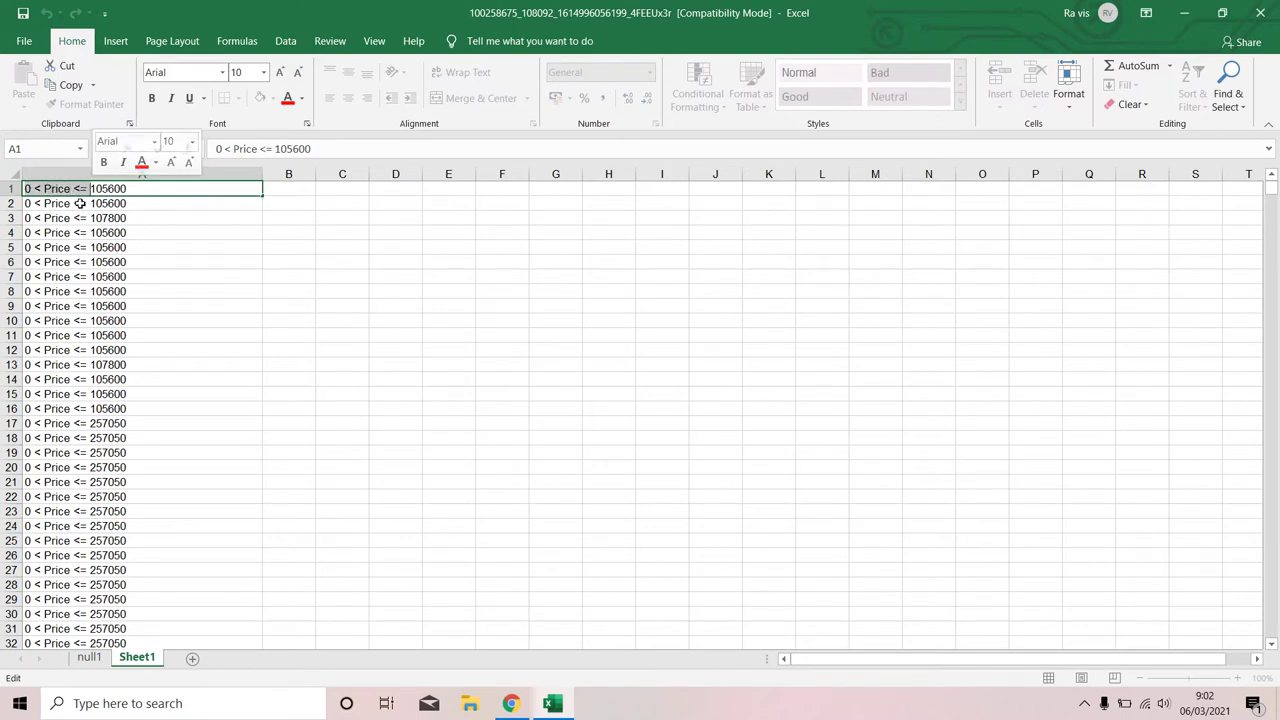
pyautogui.rightClick(87, 189)
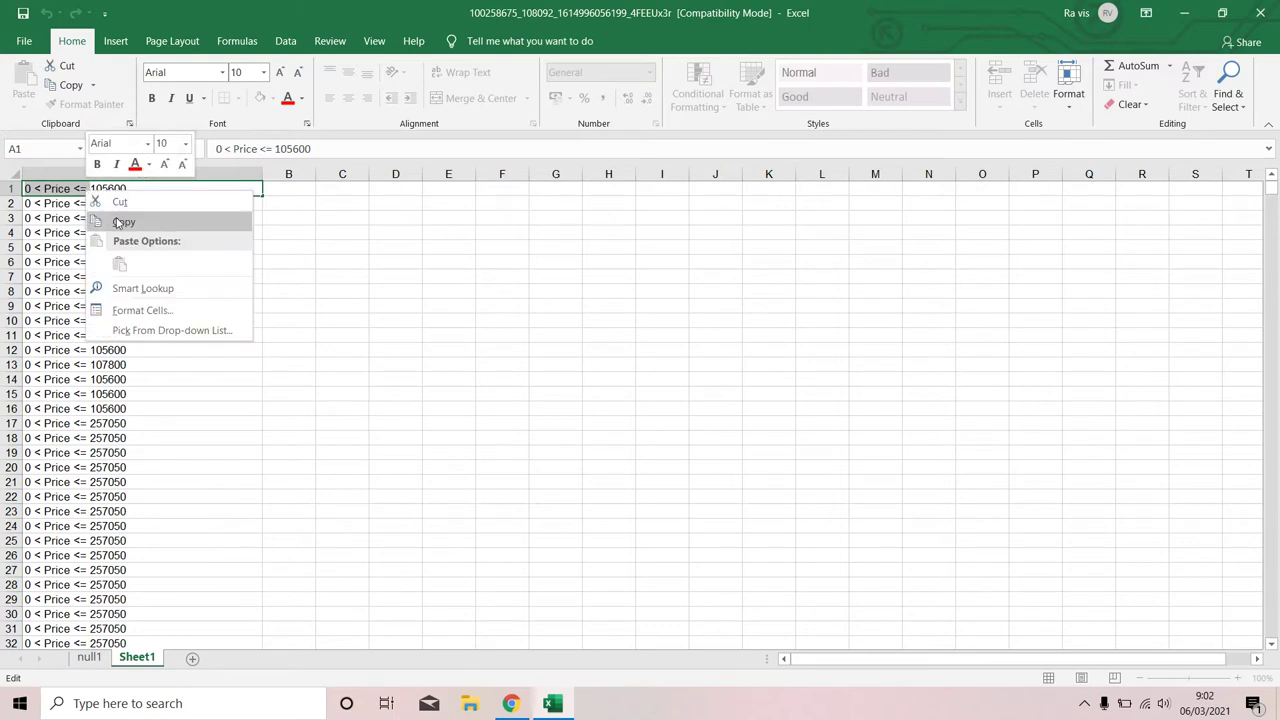
pyautogui.click(116, 218)
pyautogui.click(288, 216)
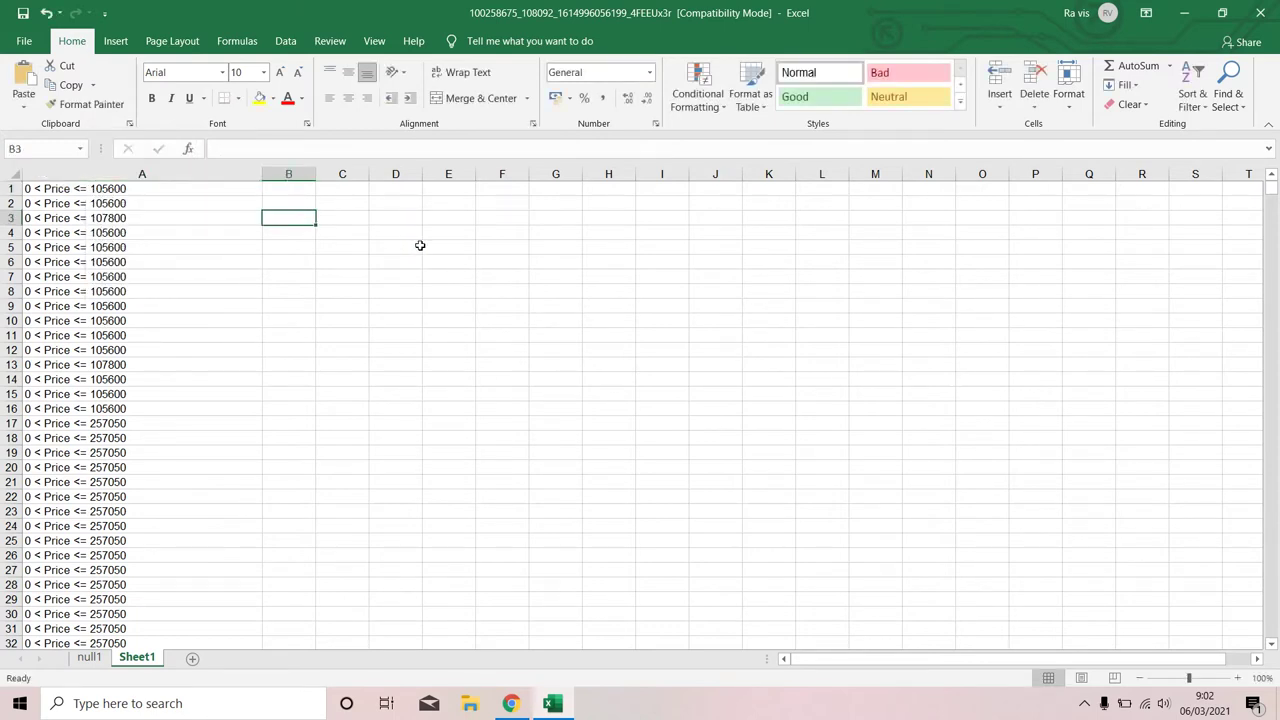
pyautogui.hotkey('ctrl', 'f')
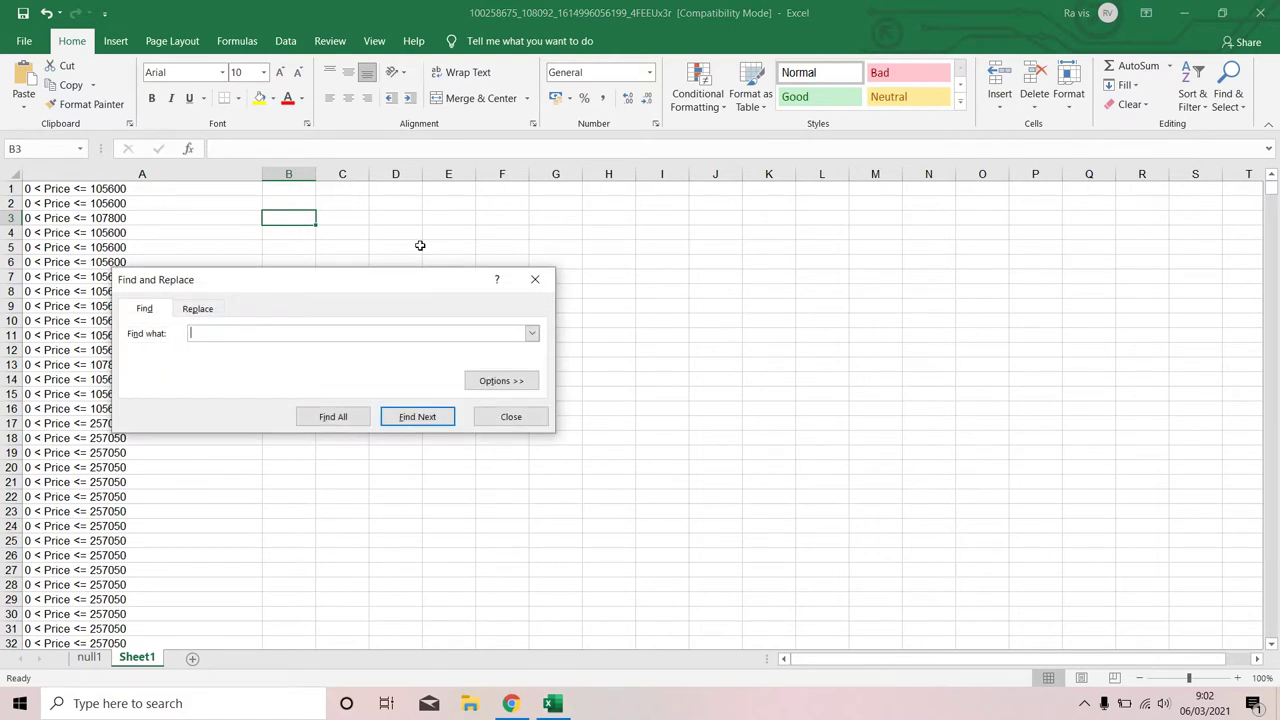
# Step: Replace the '0 < Price <= ' prefix with nothing in all cells (1728 replacements)
pyautogui.click(197, 309)
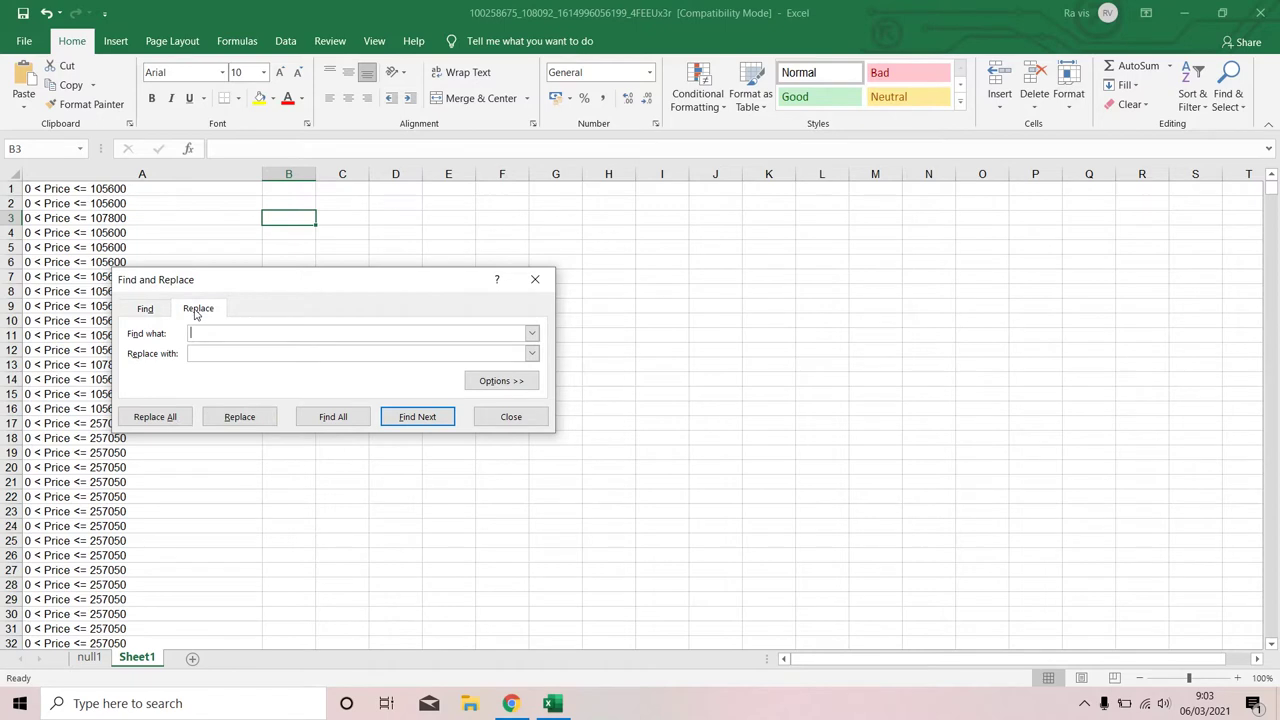
pyautogui.rightClick(212, 331)
pyautogui.click(251, 381)
pyautogui.click(155, 417)
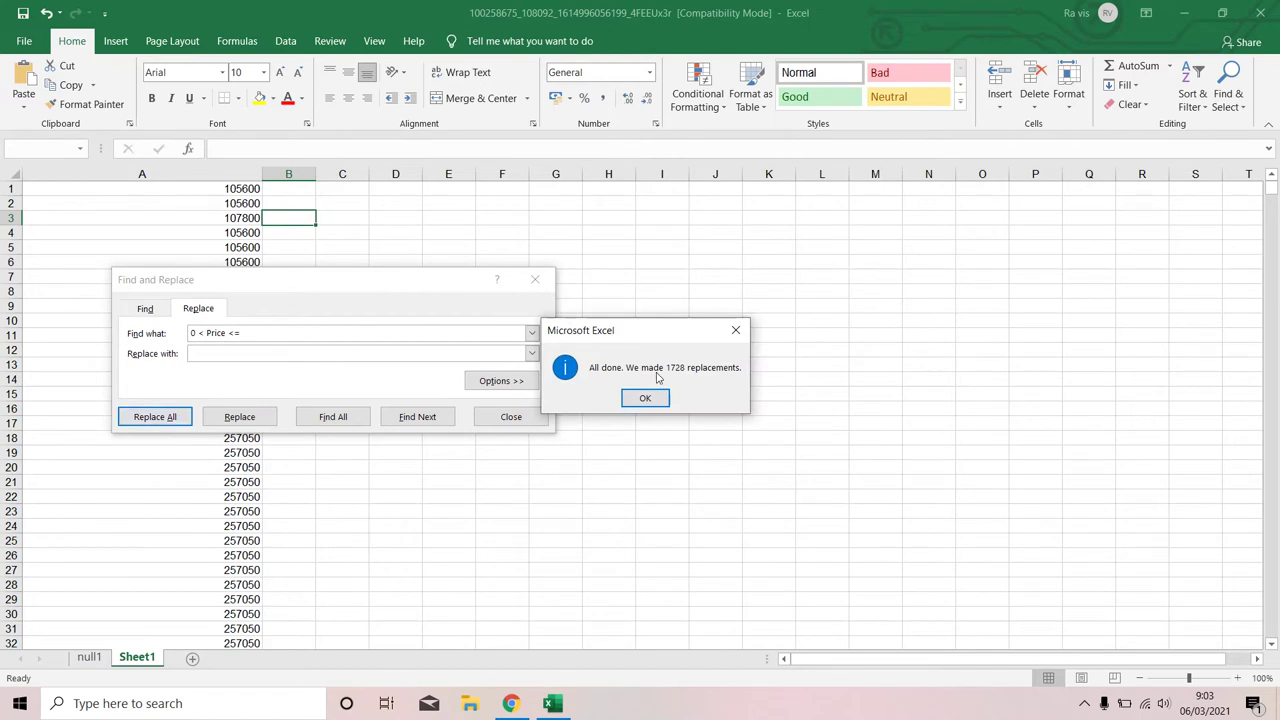
pyautogui.click(645, 399)
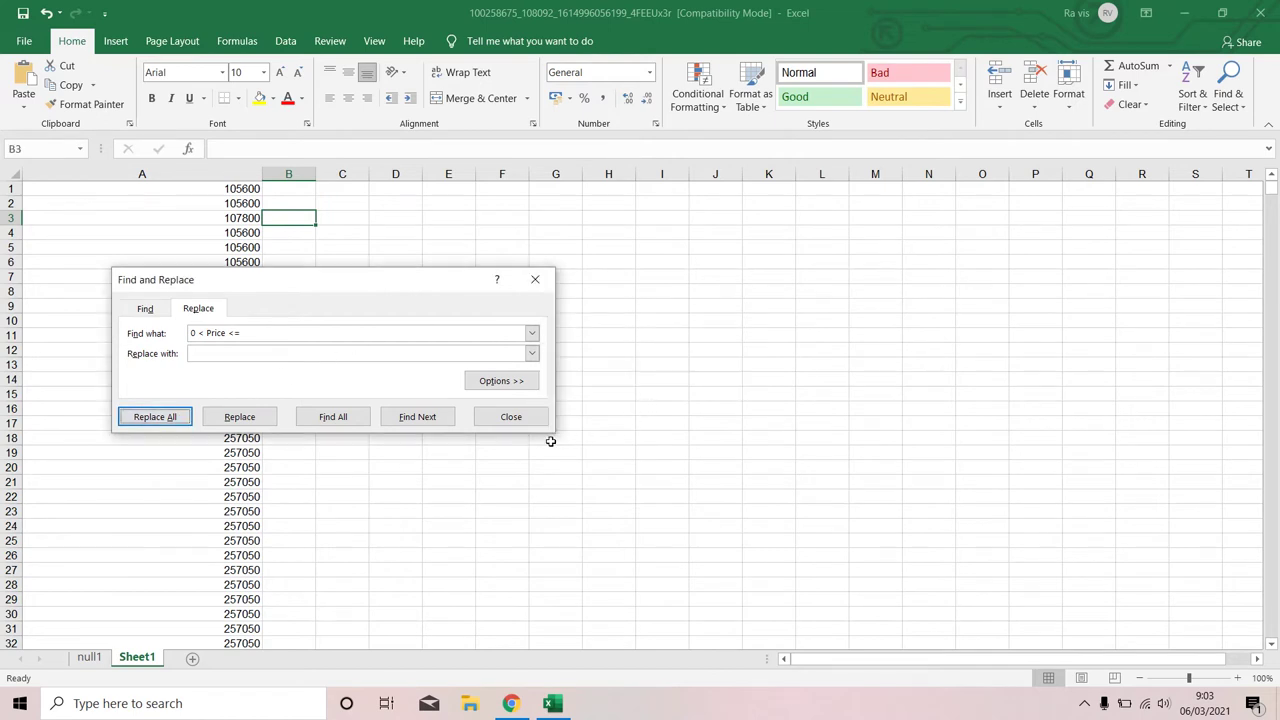
pyautogui.click(511, 417)
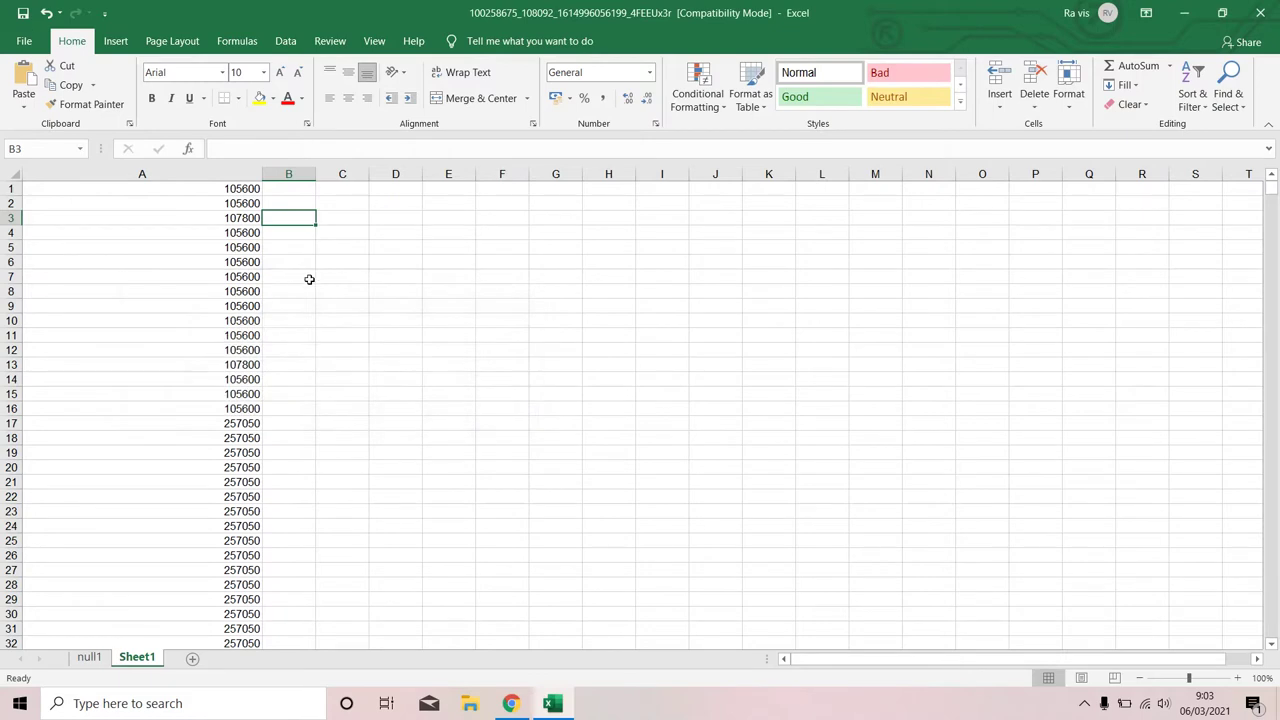
pyautogui.click(242, 189)
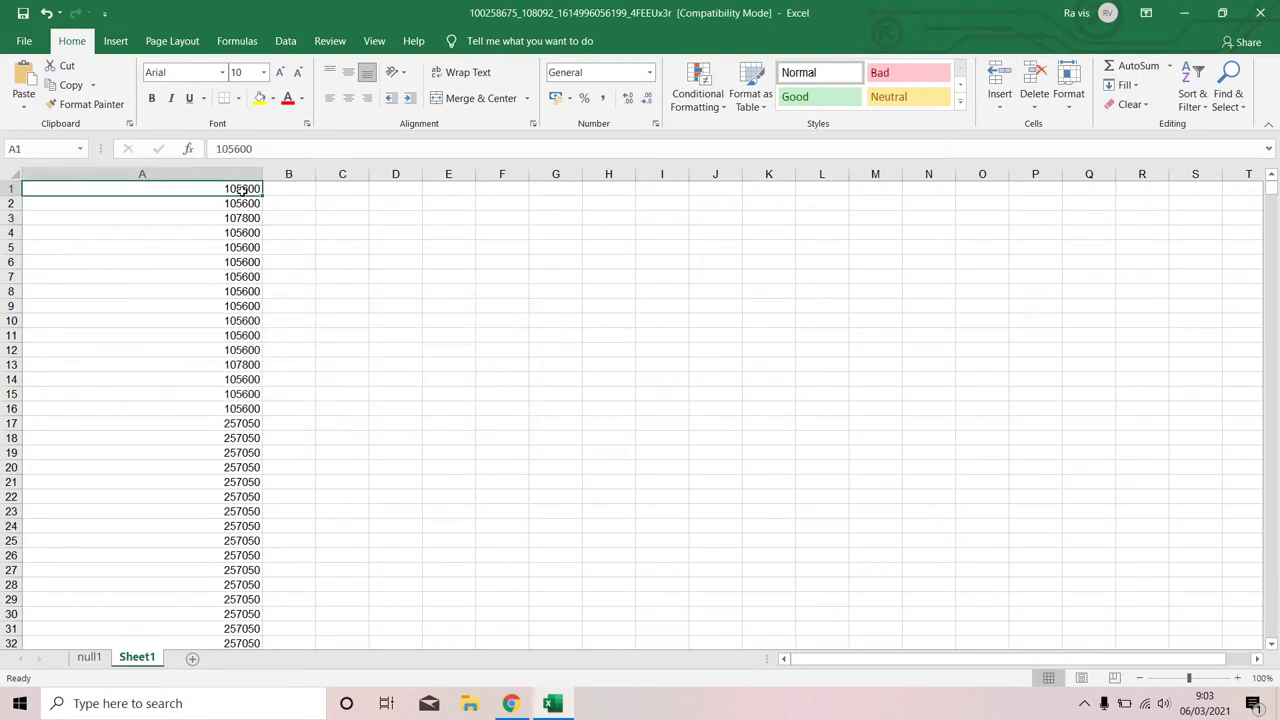
pyautogui.click(240, 174)
pyautogui.rightClick(240, 174)
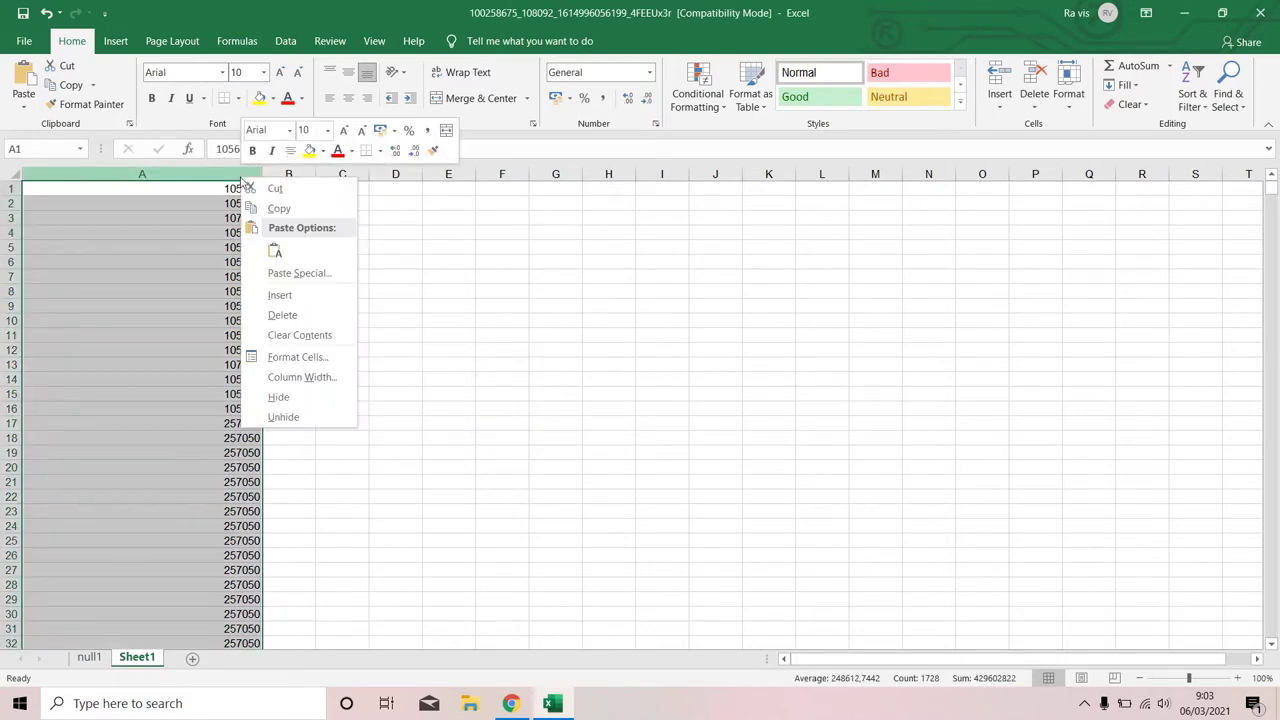
# Step: Paste column A's prices into a new Notepad document and copy them back as plain text
pyautogui.click(272, 207)
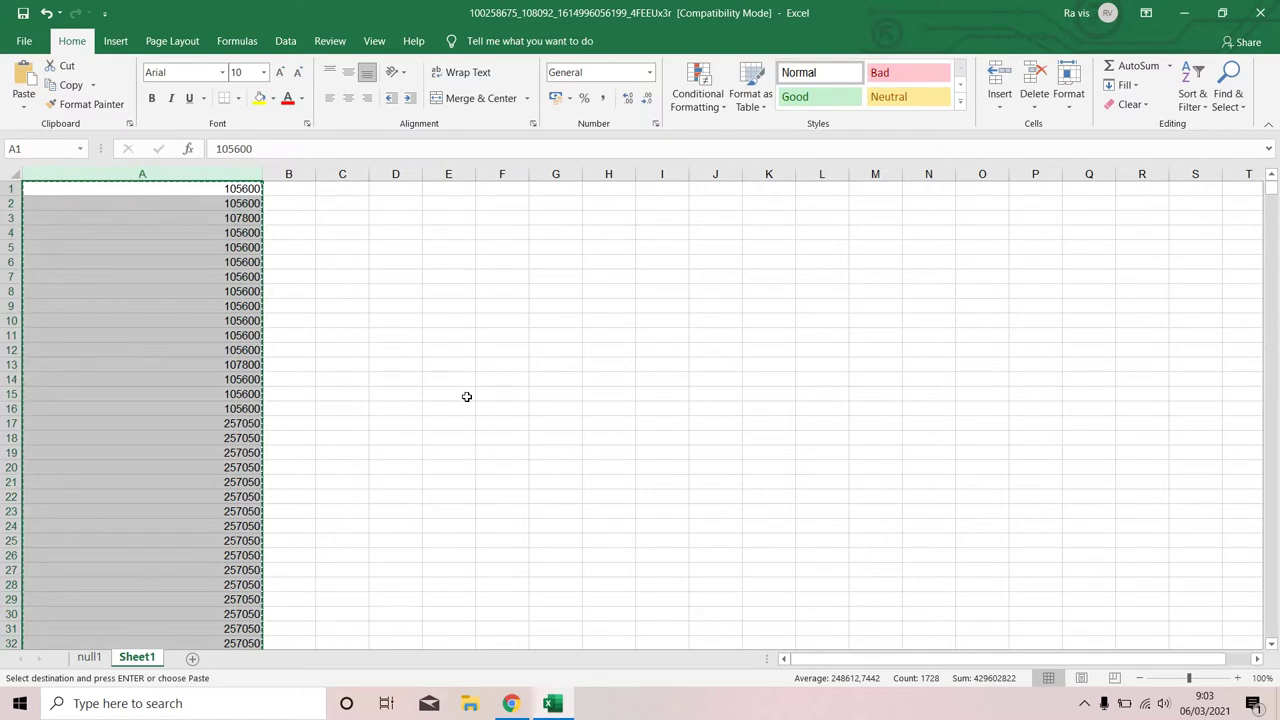
pyautogui.press('super+r')
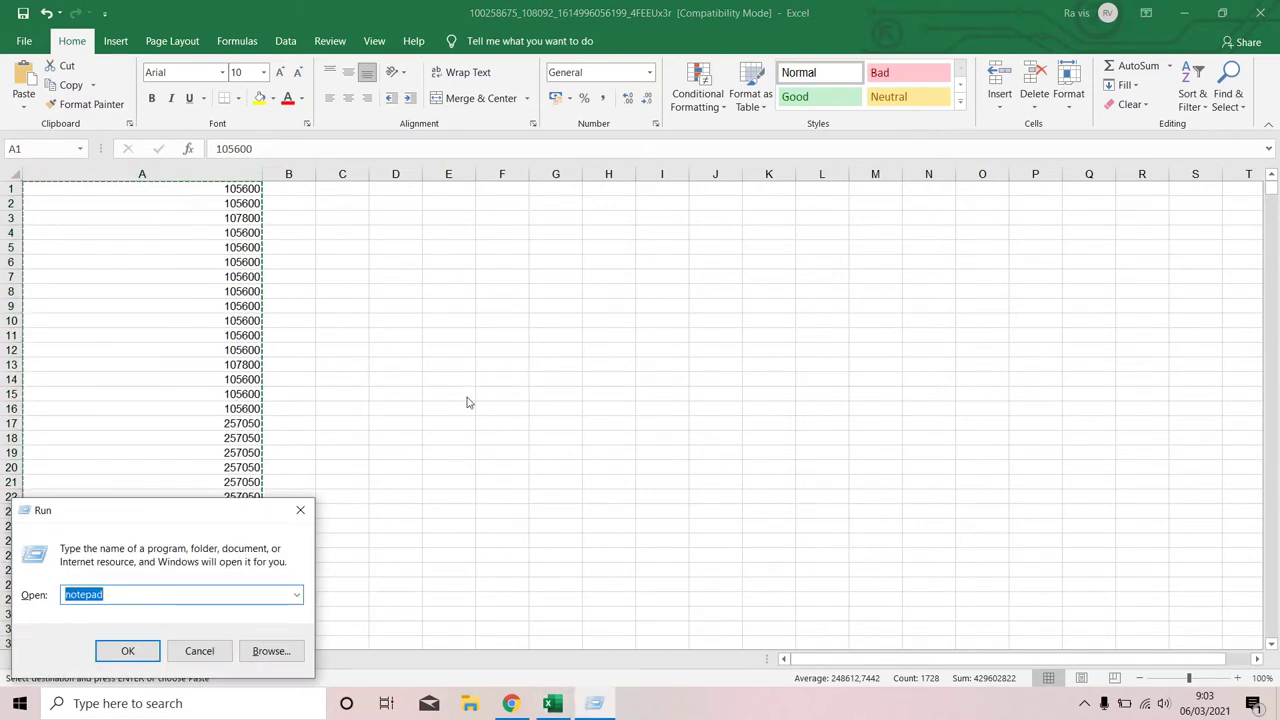
pyautogui.press('Return')
pyautogui.hotkey('ctrl', 'v')
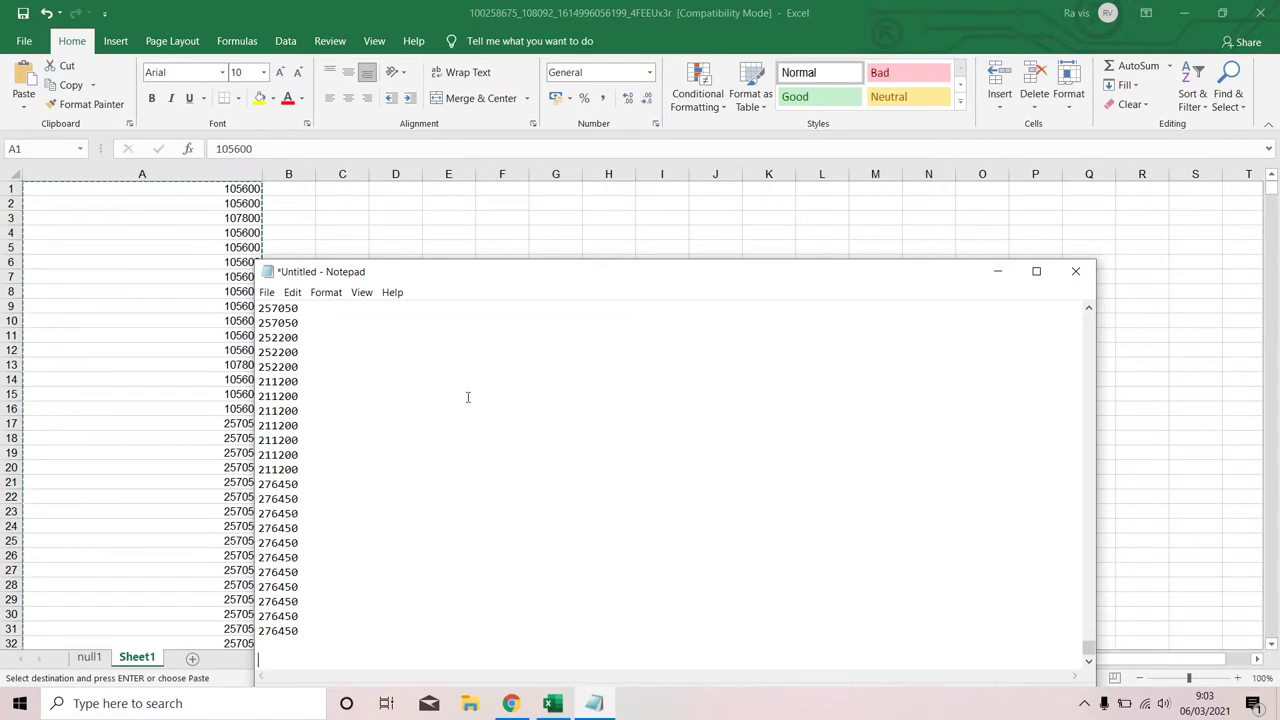
pyautogui.hotkey('ctrl', 'a')
pyautogui.hotkey('ctrl', 'c')
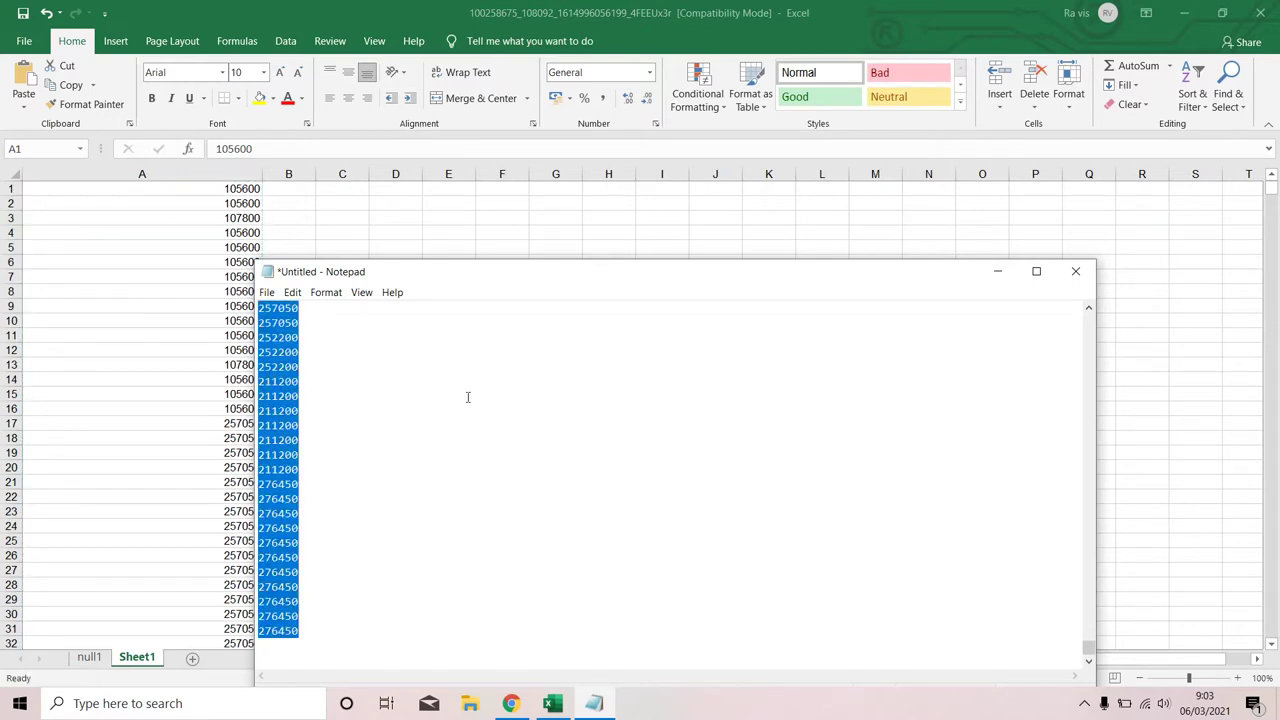
pyautogui.rightClick(298, 436)
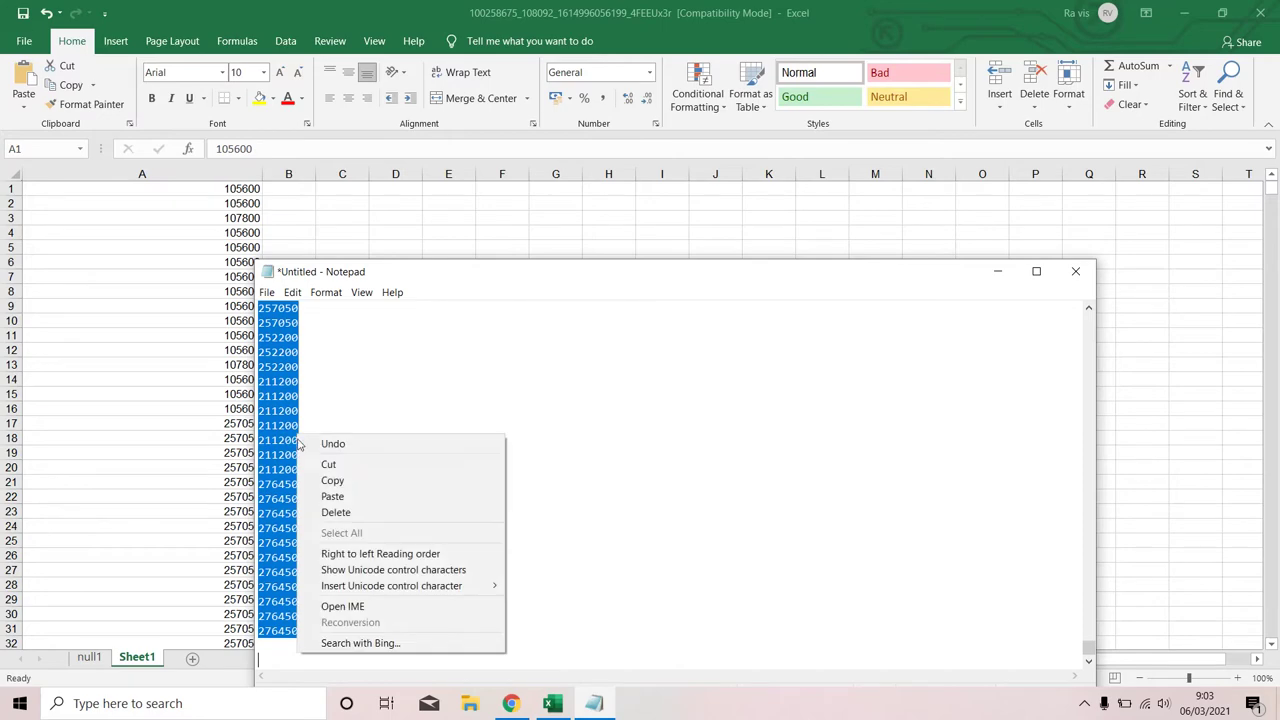
pyautogui.click(329, 478)
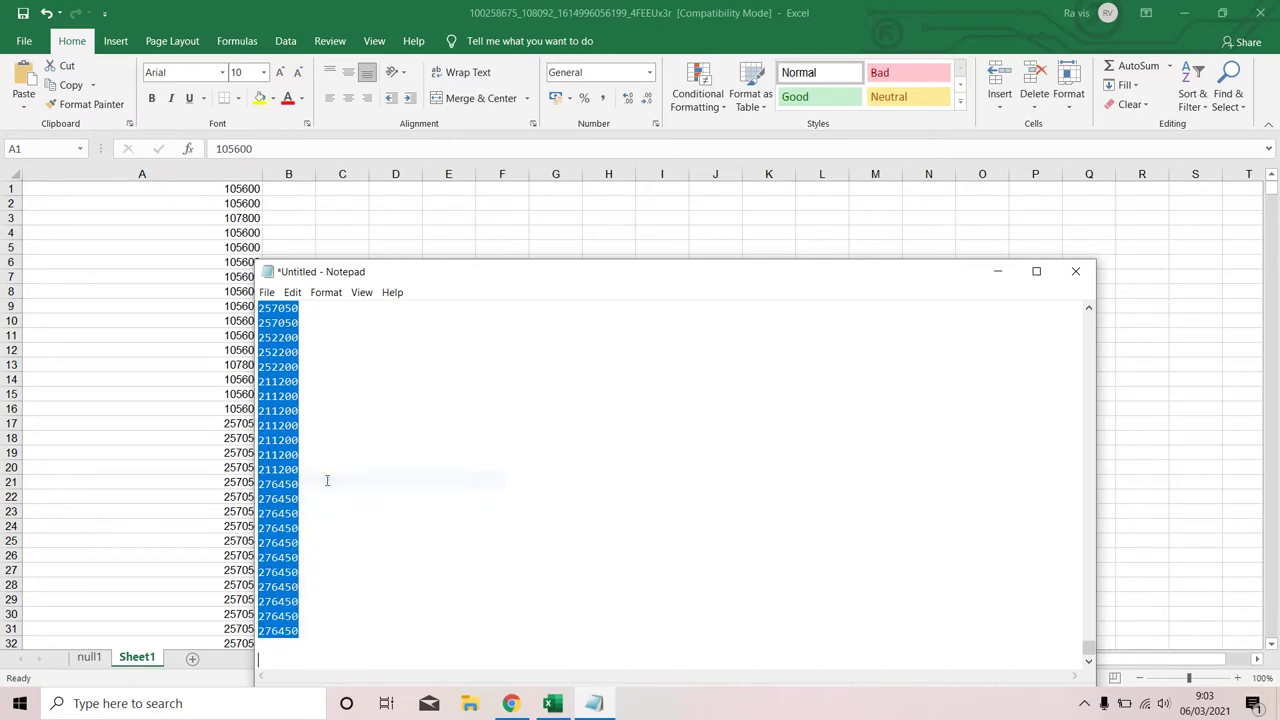
pyautogui.click(100, 658)
pyautogui.click(100, 658)
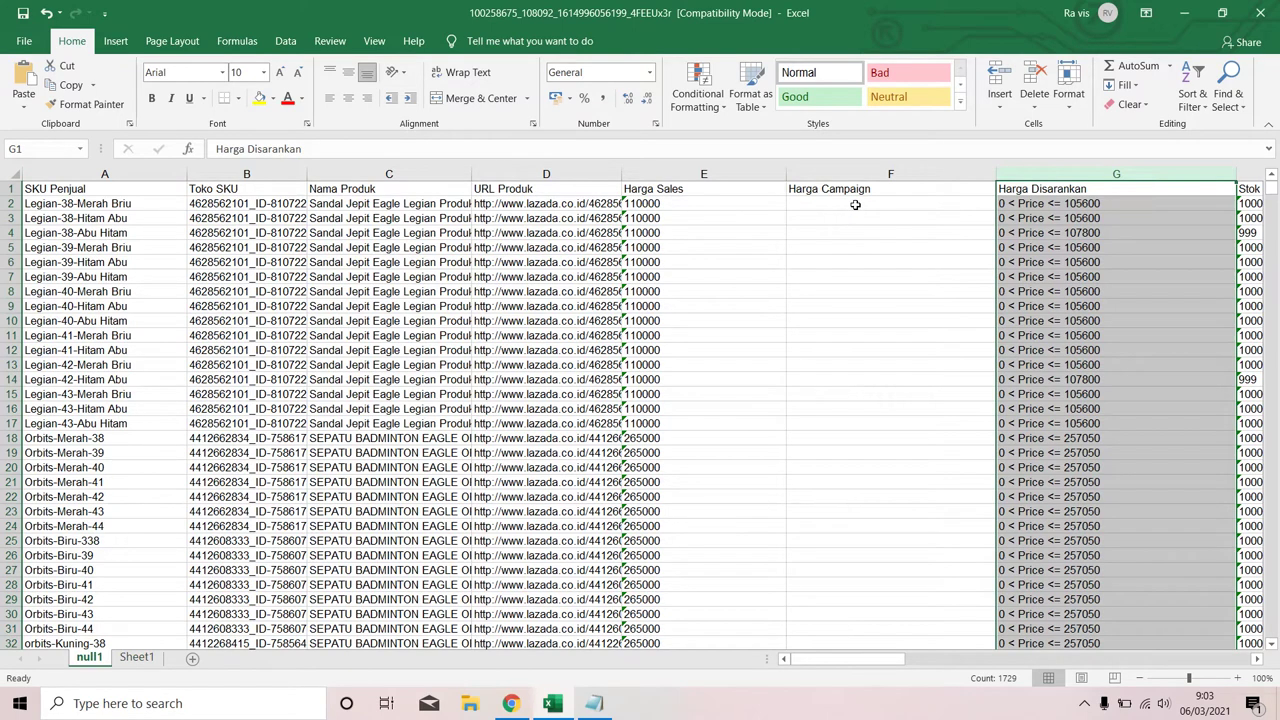
# Step: Paste the prices as Unicode Text into F2 under Harga Campaign and narrow column F
pyautogui.click(855, 204)
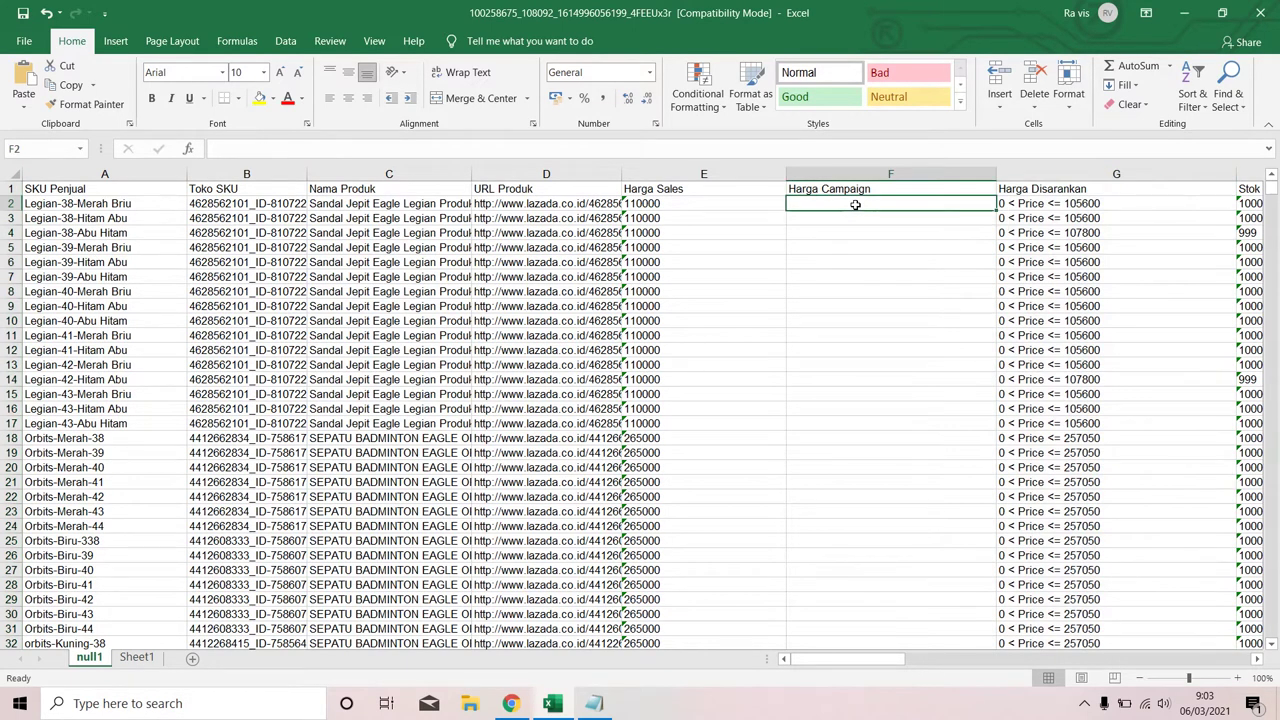
pyautogui.rightClick(855, 204)
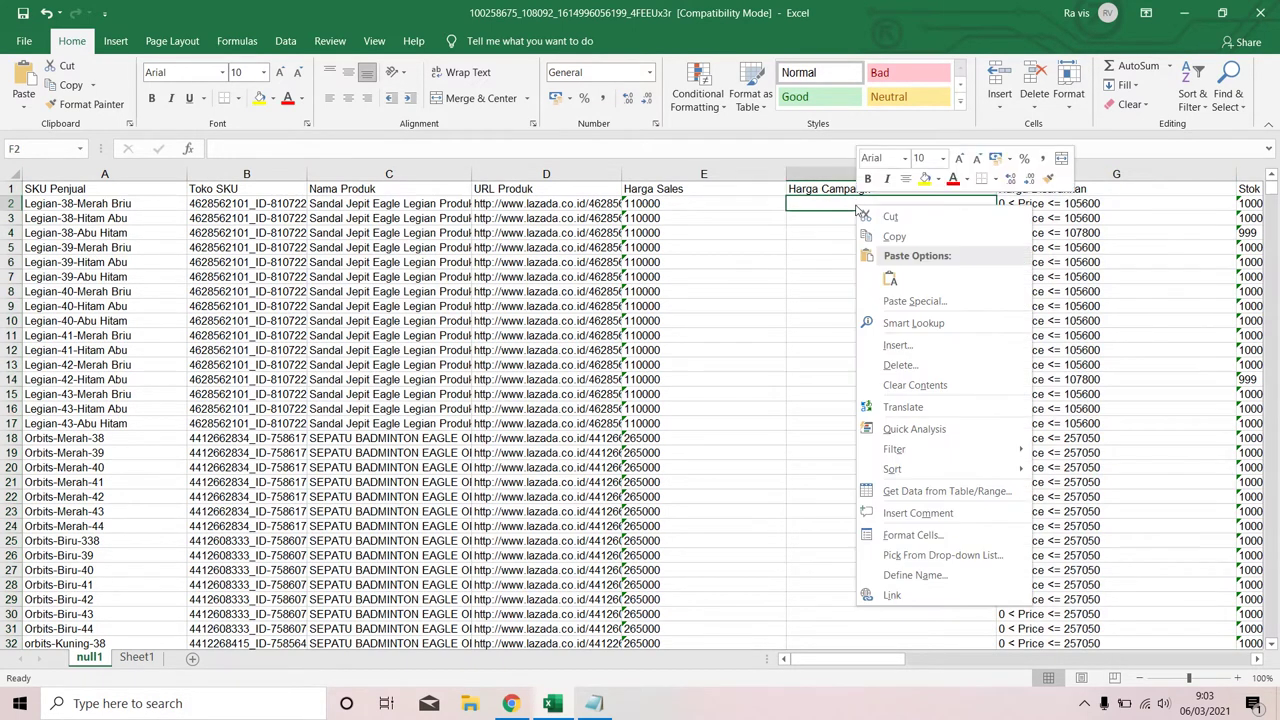
pyautogui.click(897, 302)
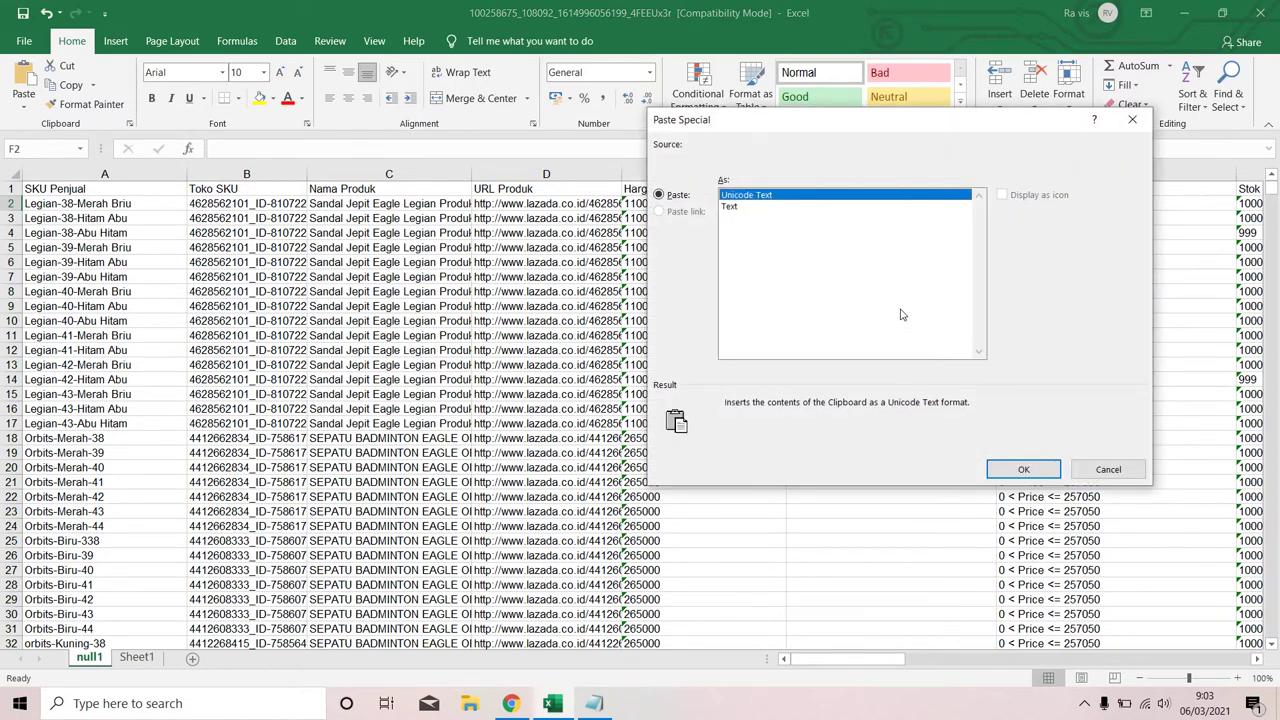
pyautogui.click(1010, 470)
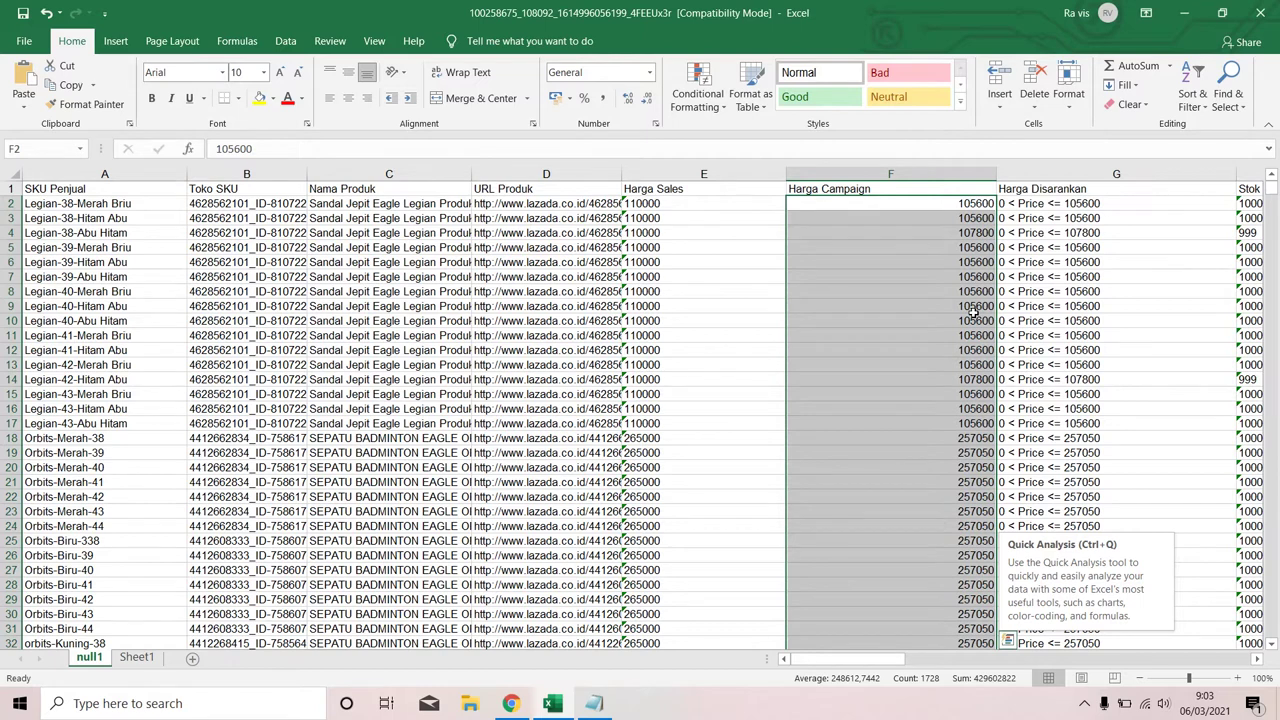
pyautogui.click(955, 204)
pyautogui.moveTo(996, 175); pyautogui.dragTo(919, 174)
pyautogui.click(948, 175)
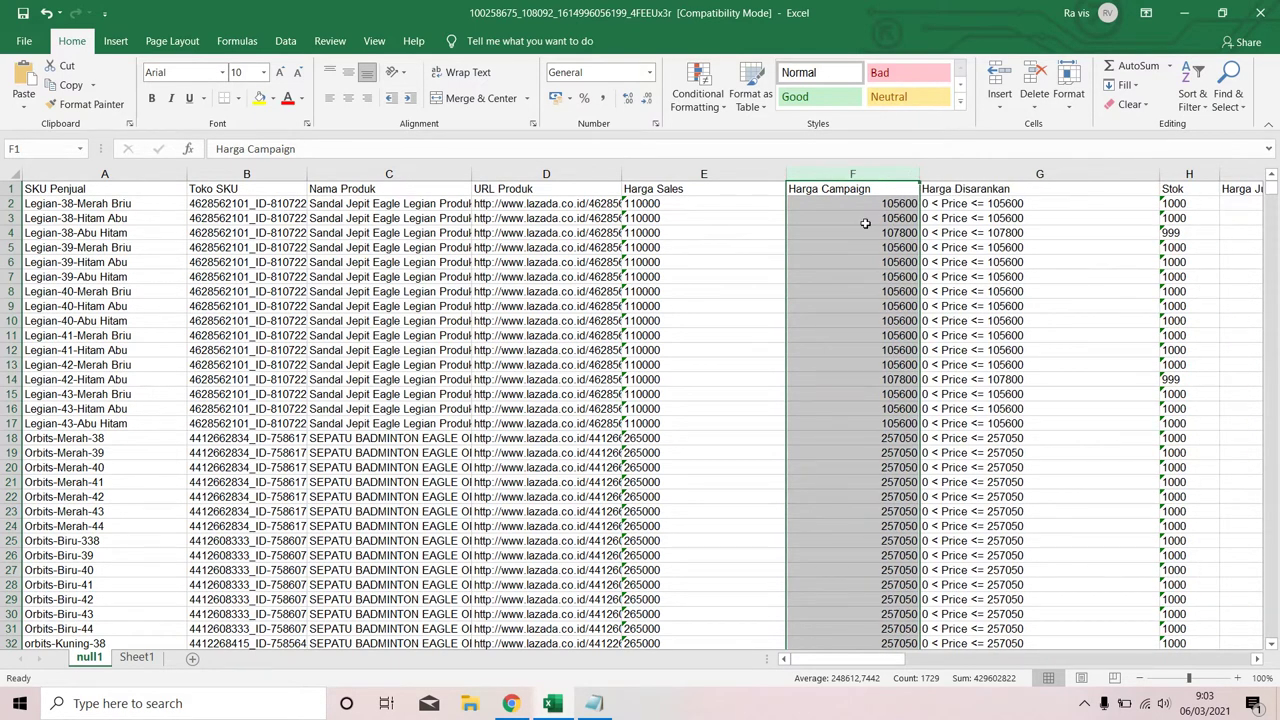
pyautogui.scroll(-5, 834, 329)
pyautogui.scroll(-6, 834, 329)
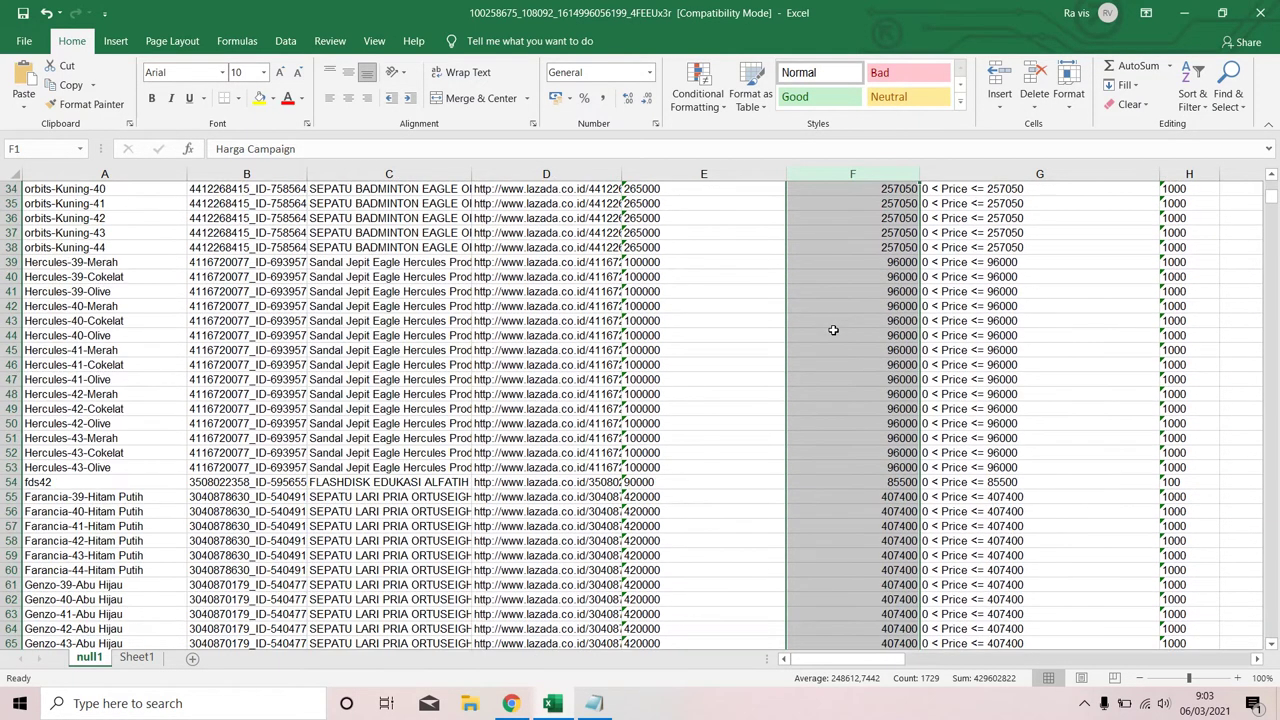
pyautogui.scroll(-5, 834, 329)
pyautogui.scroll(1, 833, 329)
pyautogui.scroll(5, 833, 329)
pyautogui.scroll(6, 833, 329)
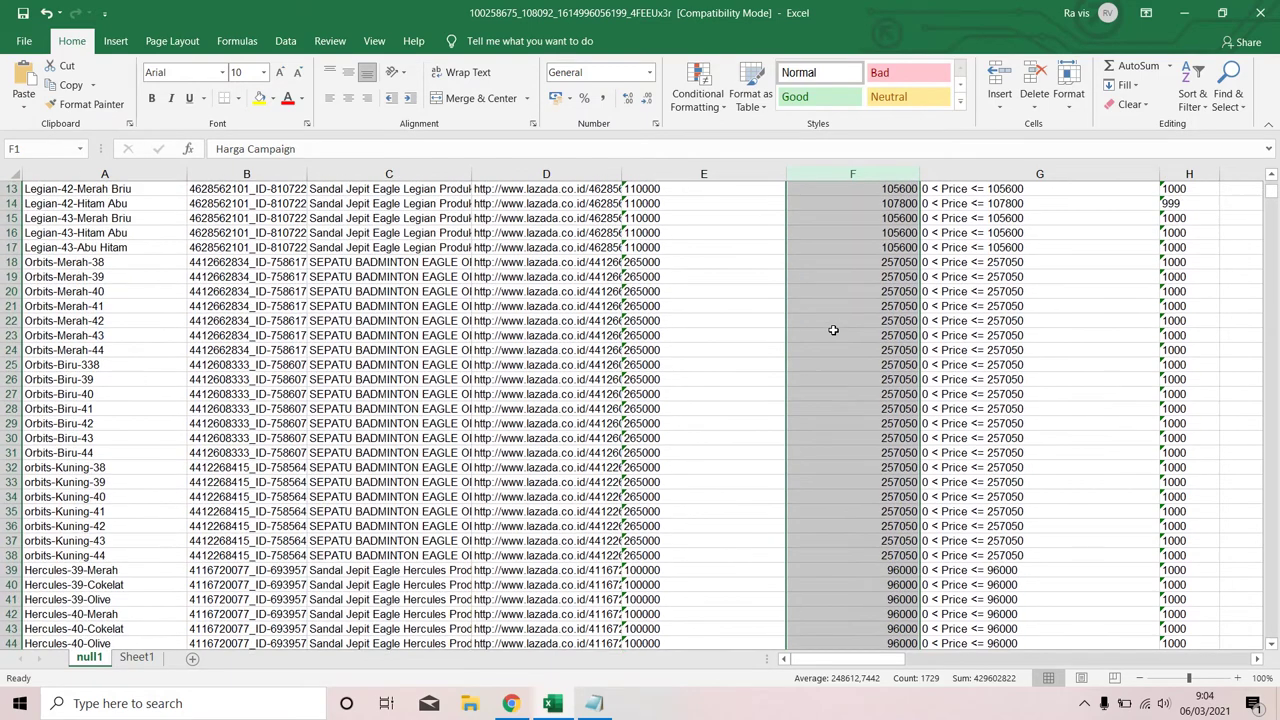
pyautogui.scroll(4, 833, 329)
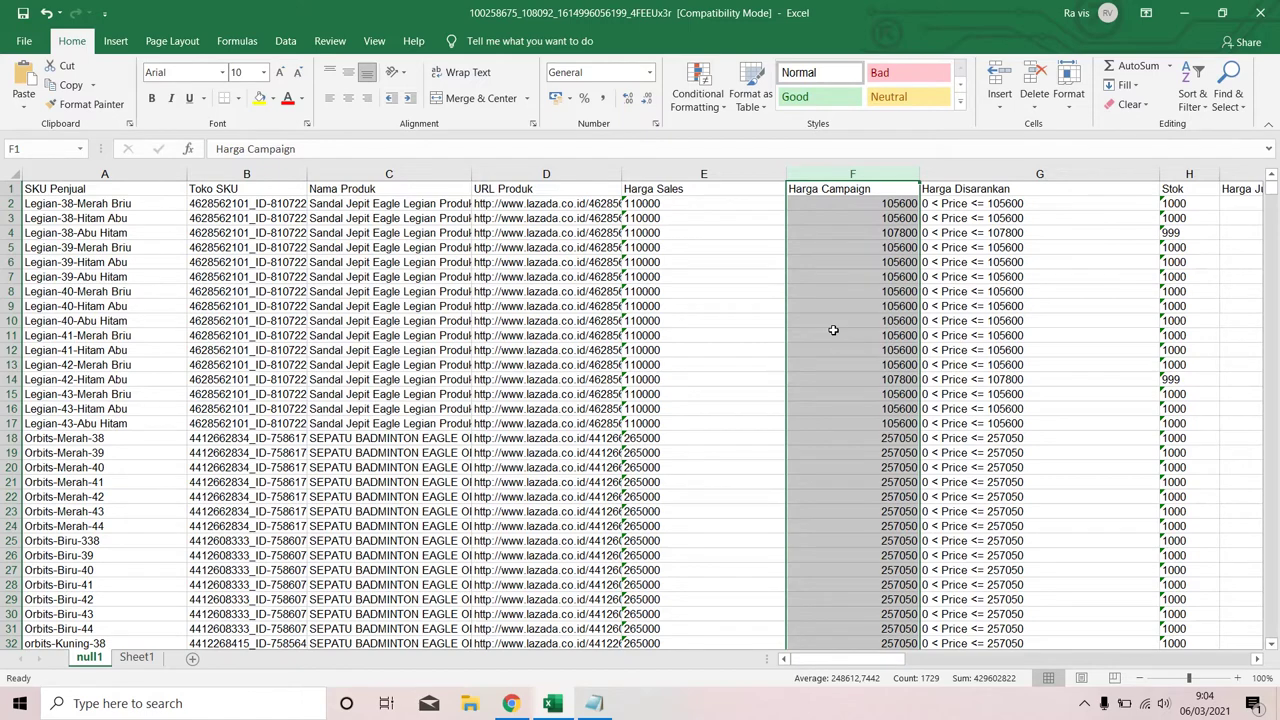
pyautogui.click(977, 205)
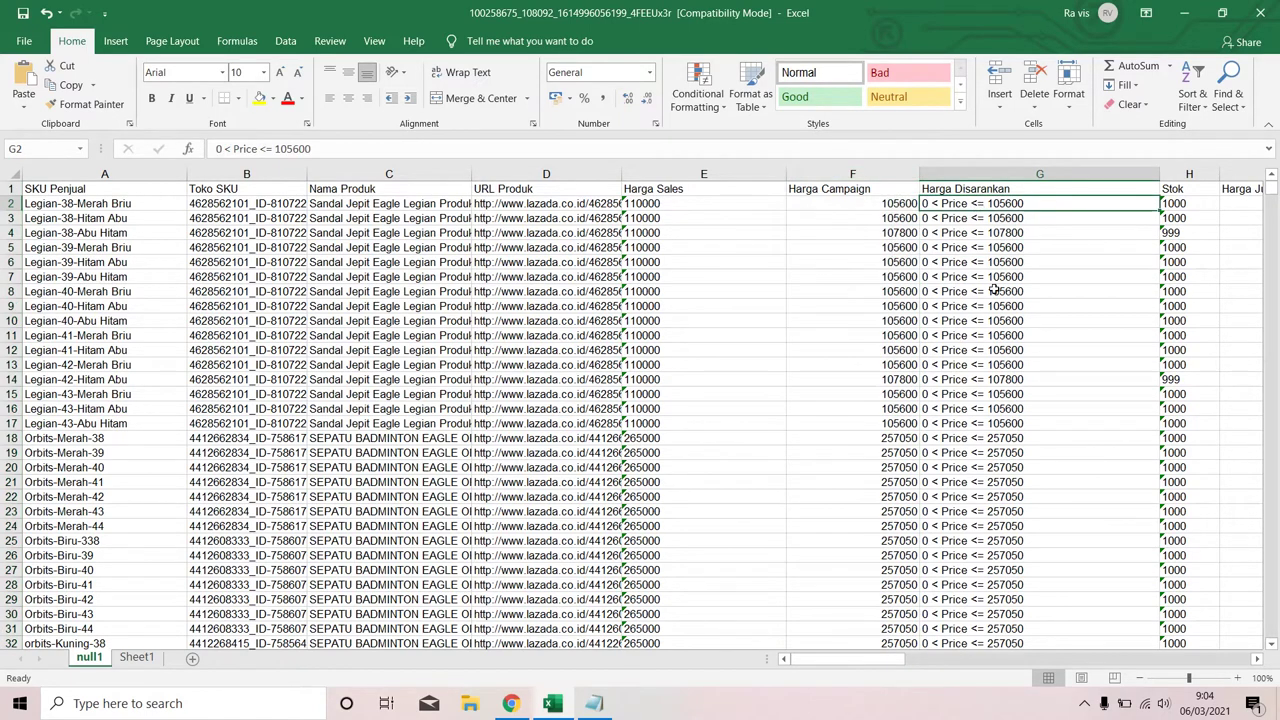
pyautogui.scroll(-6, 995, 289)
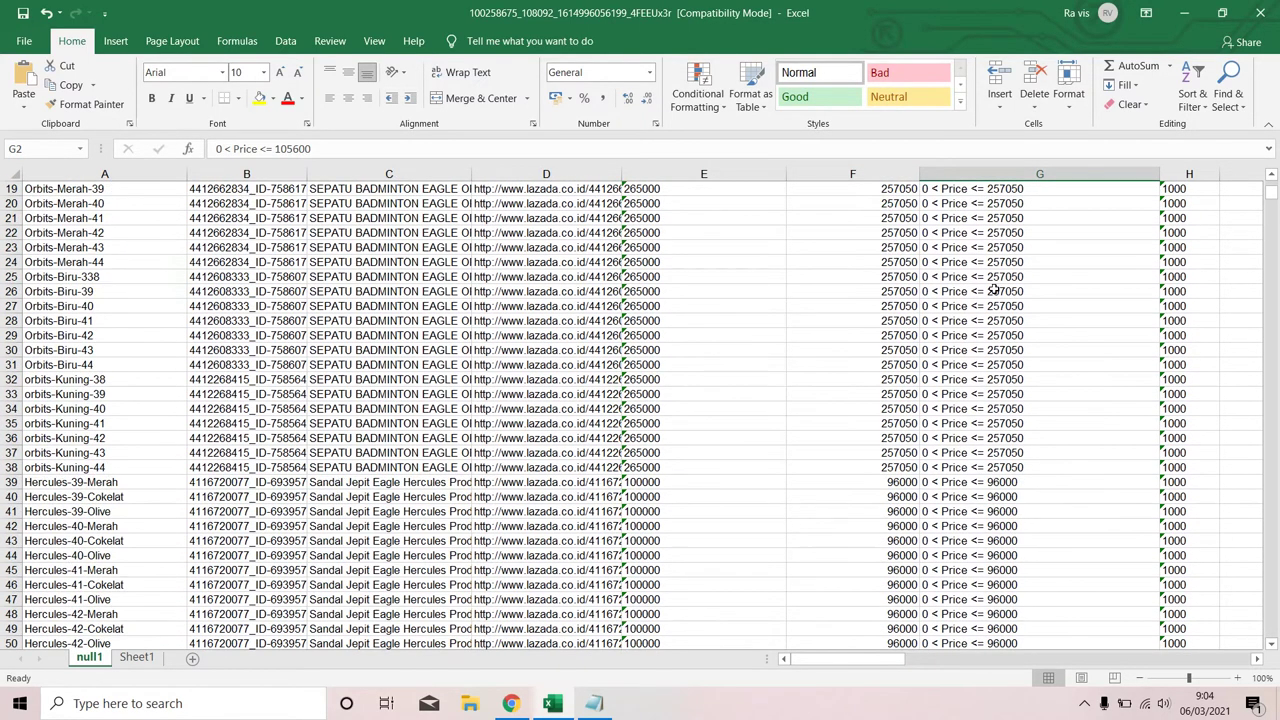
pyautogui.scroll(2, 995, 289)
pyautogui.scroll(2, 995, 289)
pyautogui.scroll(2, 995, 289)
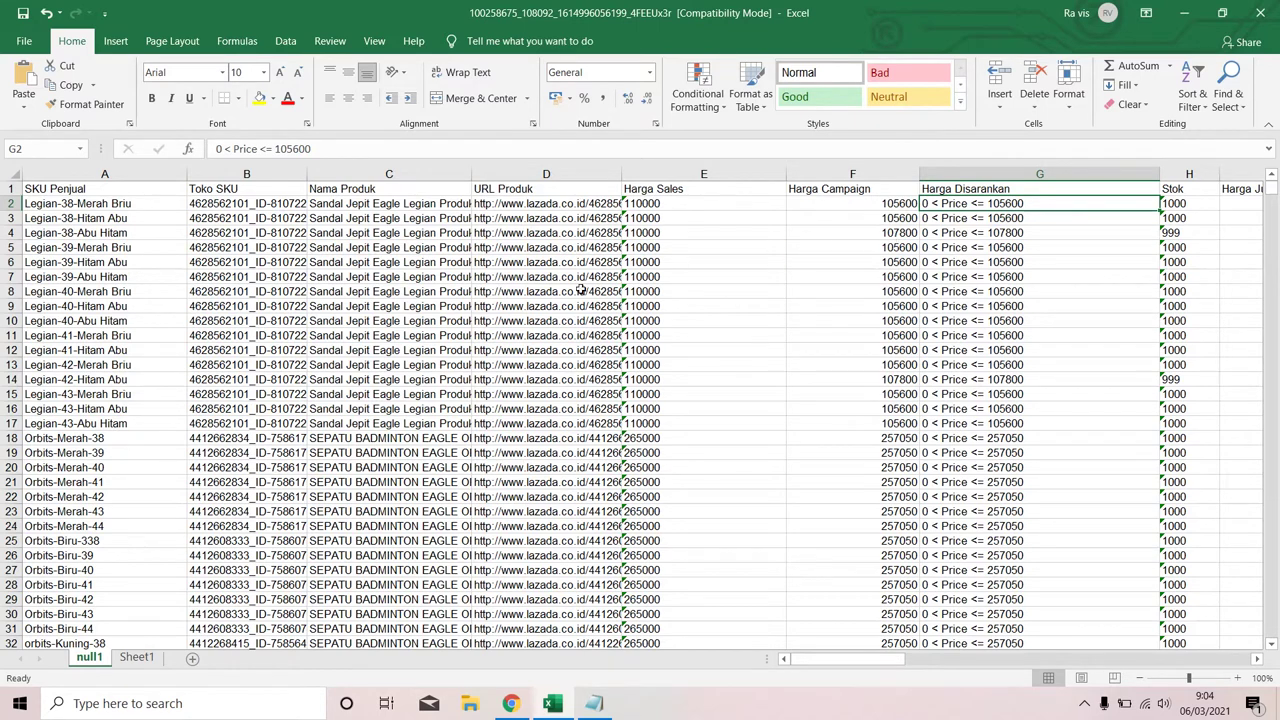
# Step: Save and close the campaign template, then close Notepad choosing Don't Save
pyautogui.click(22, 14)
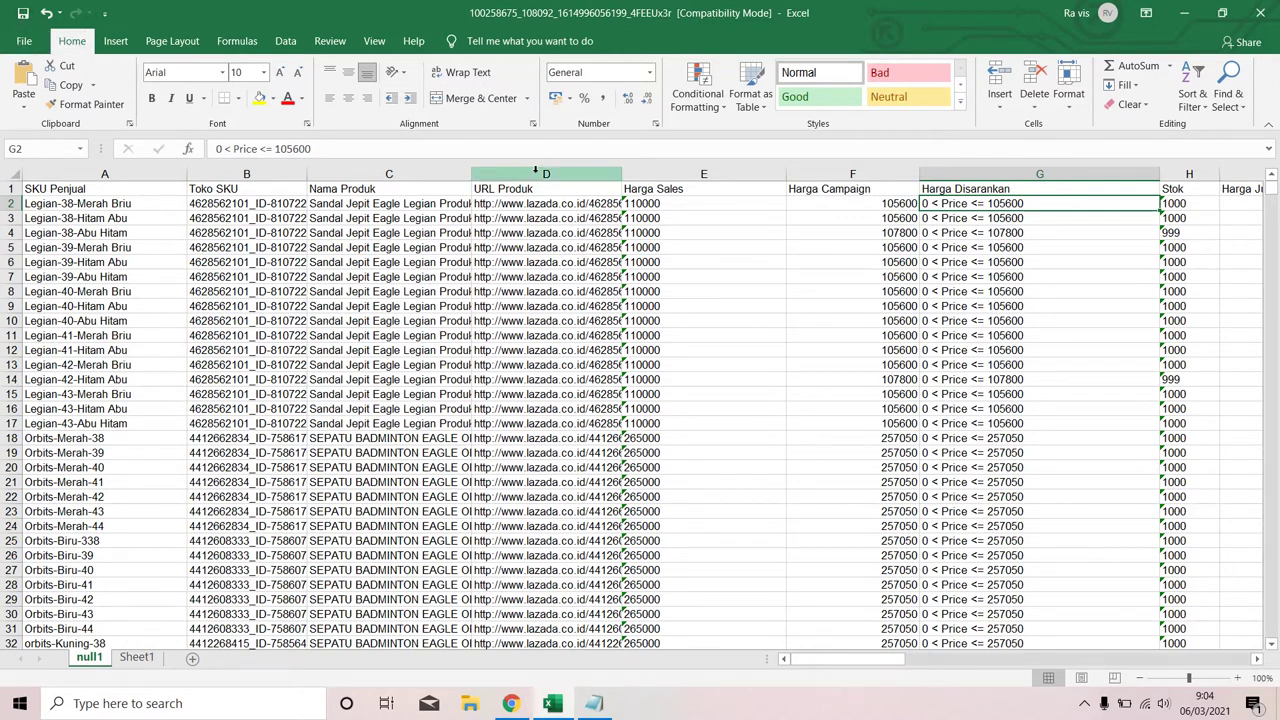
pyautogui.click(1259, 12)
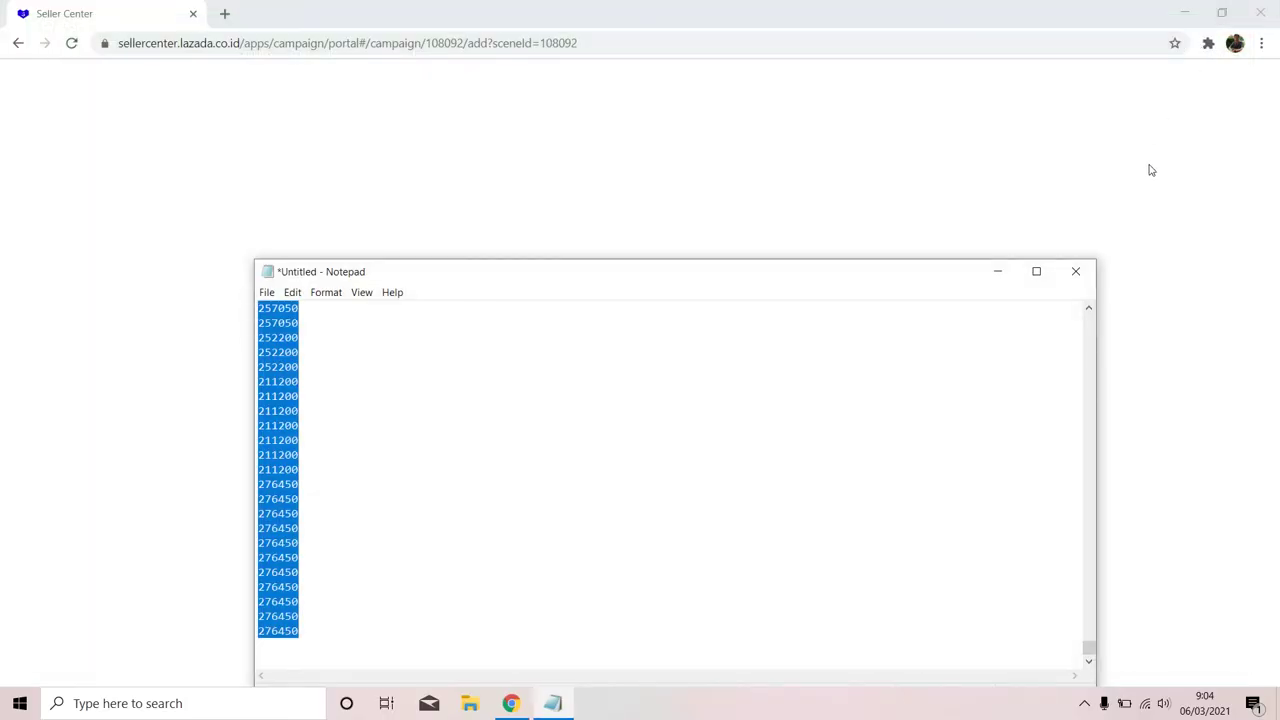
pyautogui.click(1089, 280)
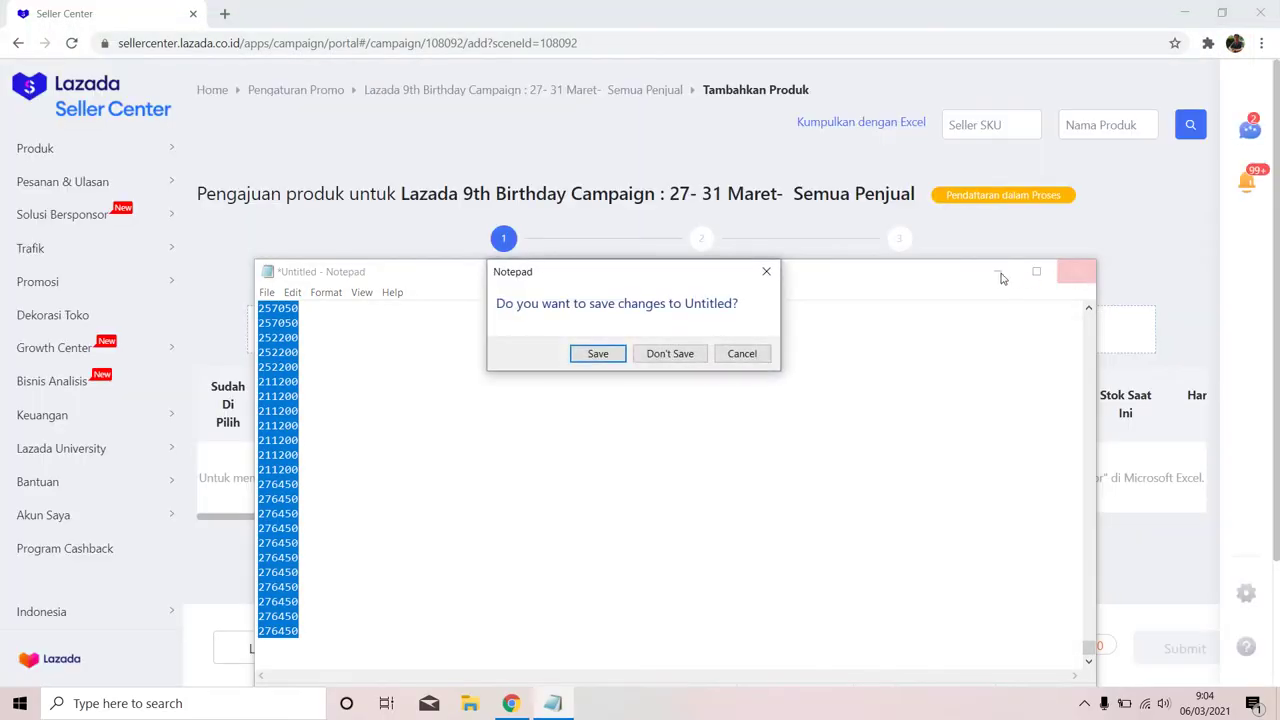
pyautogui.click(657, 354)
pyautogui.moveTo(860, 122)
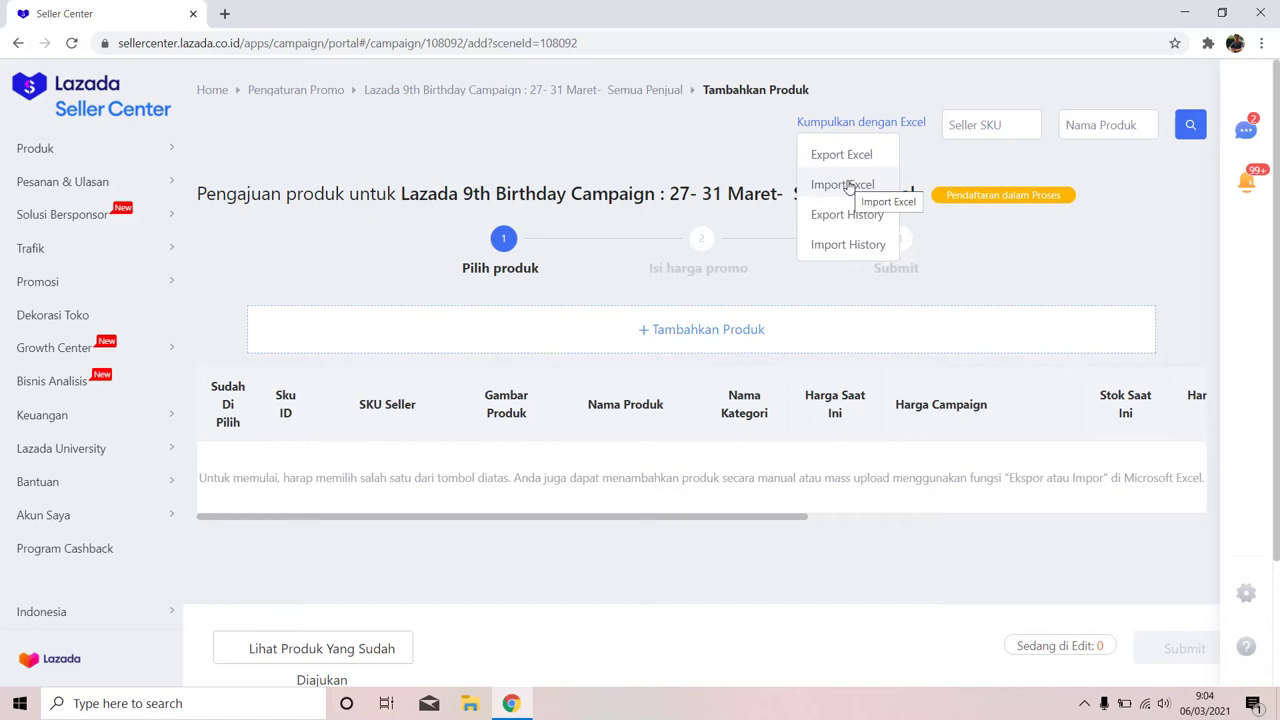
# Step: Import sepatu.xls from the Downloads folder via Kumpulkan dengan Excel > Import Excel
pyautogui.click(848, 187)
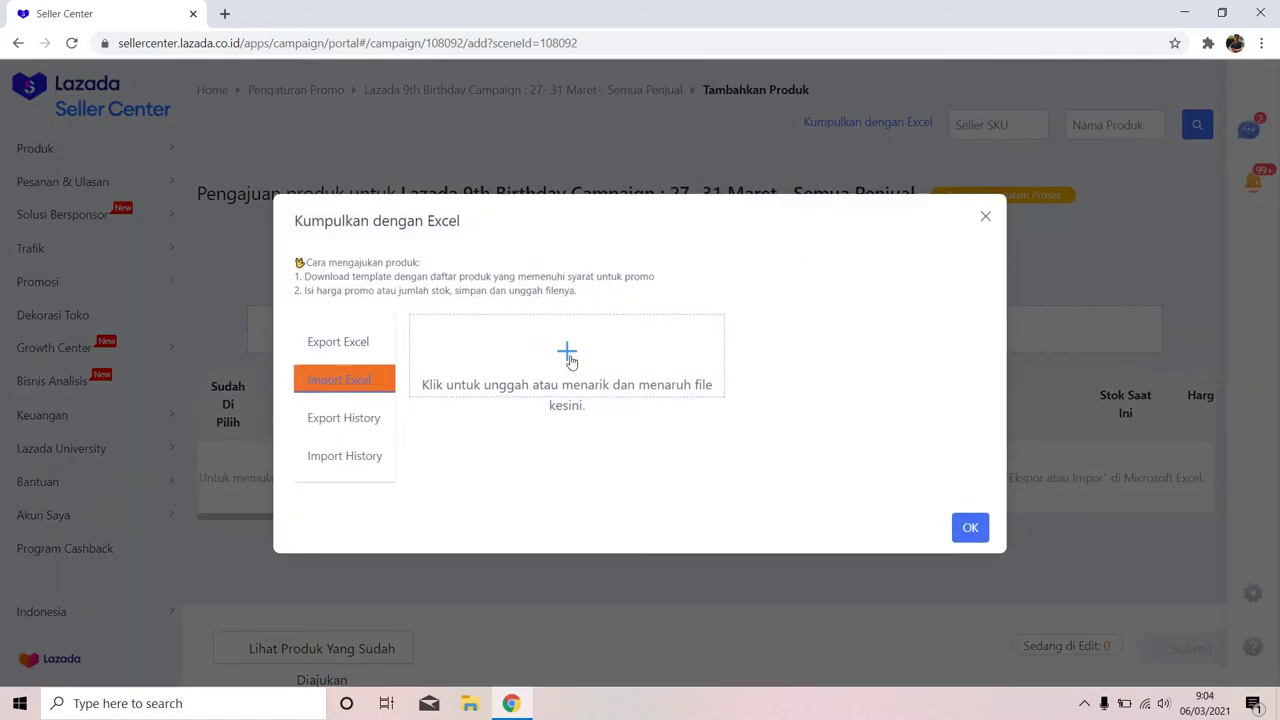
pyautogui.click(569, 358)
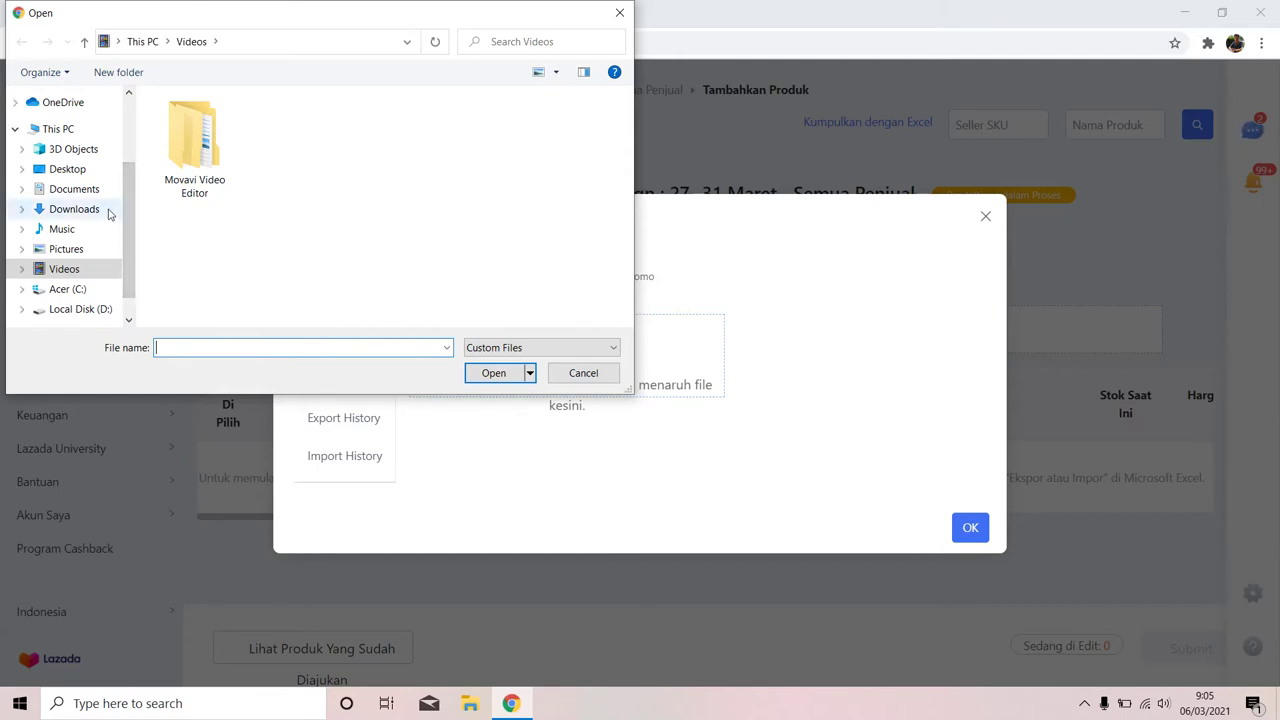
pyautogui.click(74, 209)
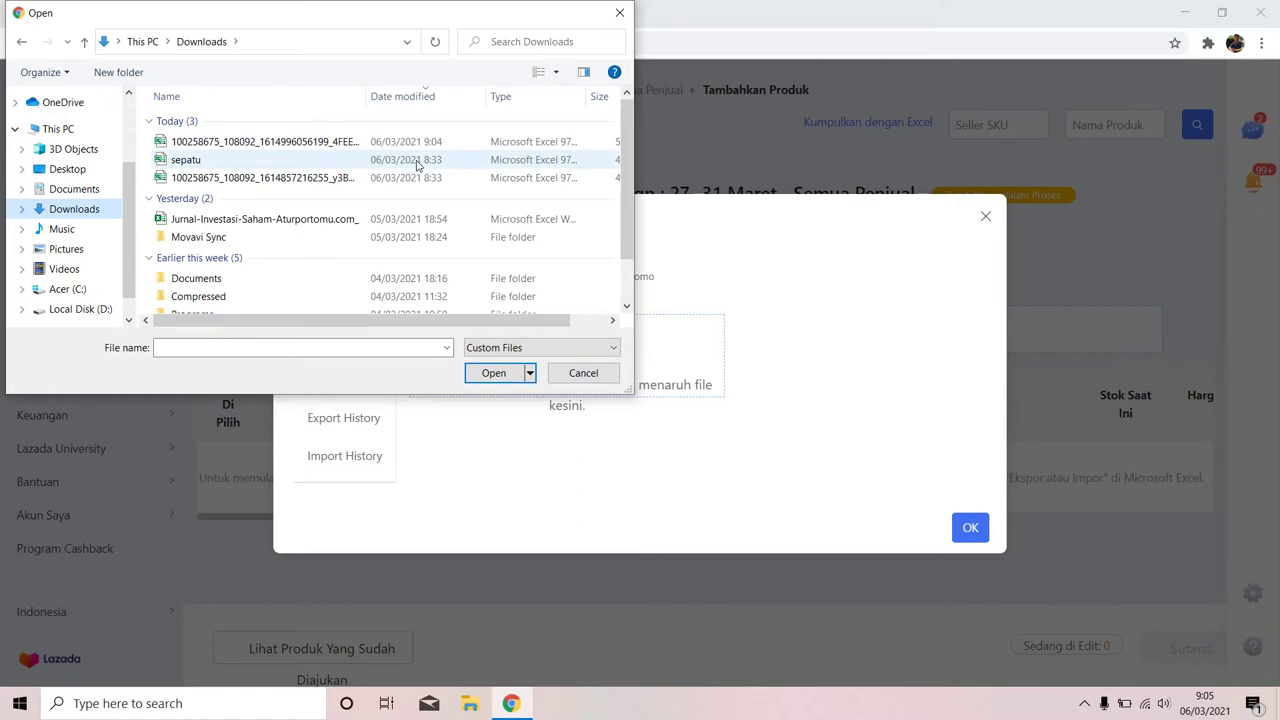
pyautogui.click(197, 164)
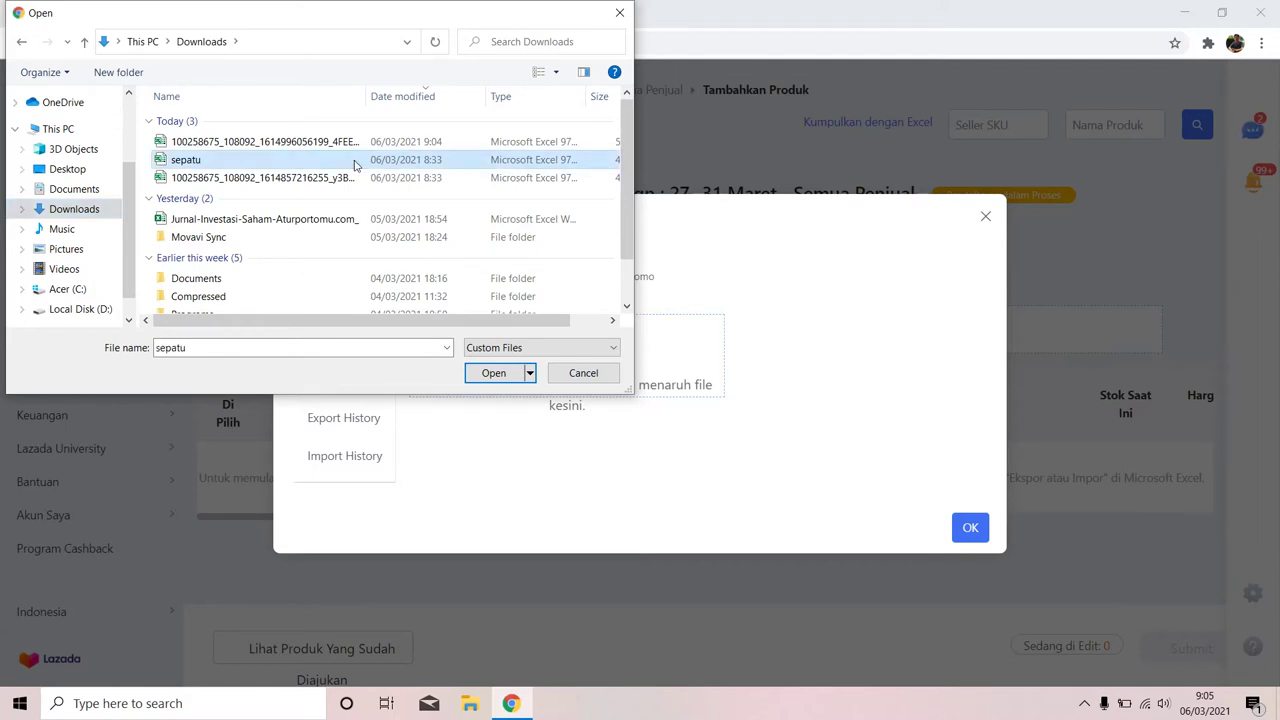
pyautogui.click(497, 375)
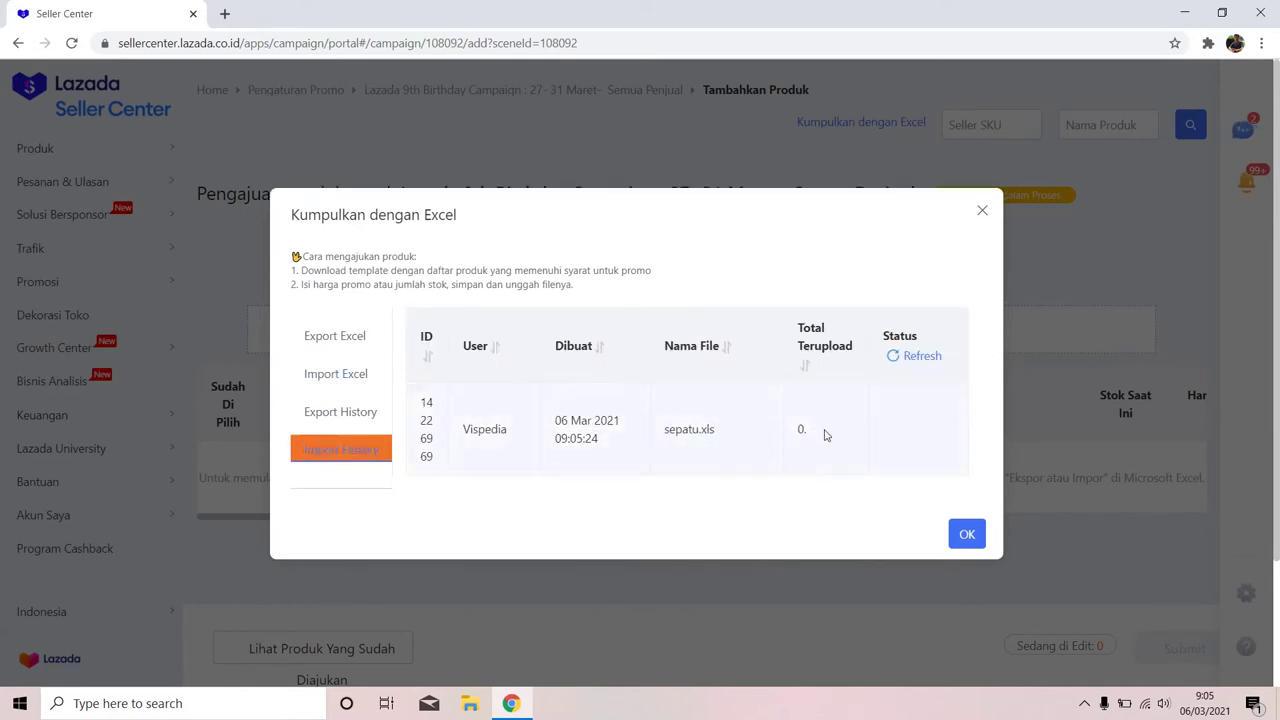
# Step: Refresh the sepatu.xls import until it shows 1732 uploaded, then download its result report
pyautogui.click(913, 357)
pyautogui.click(914, 424)
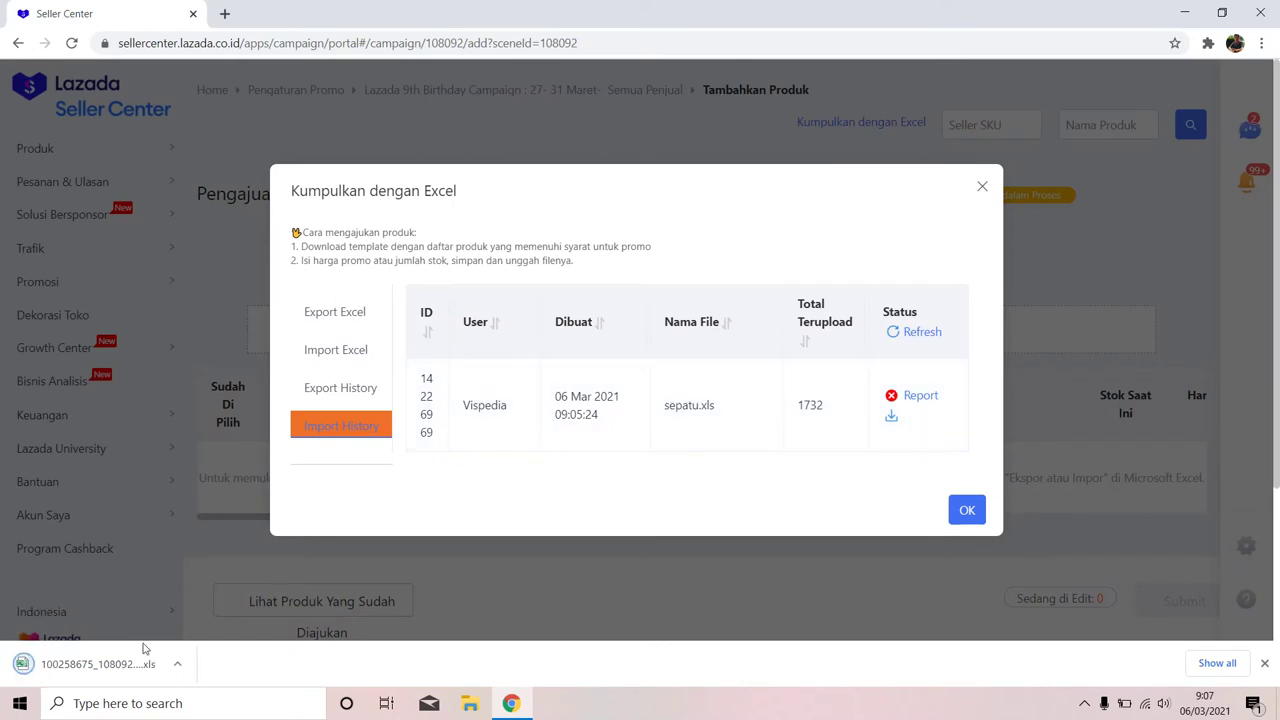
# Step: Open the downloaded import report in Excel and enable editing
pyautogui.click(144, 649)
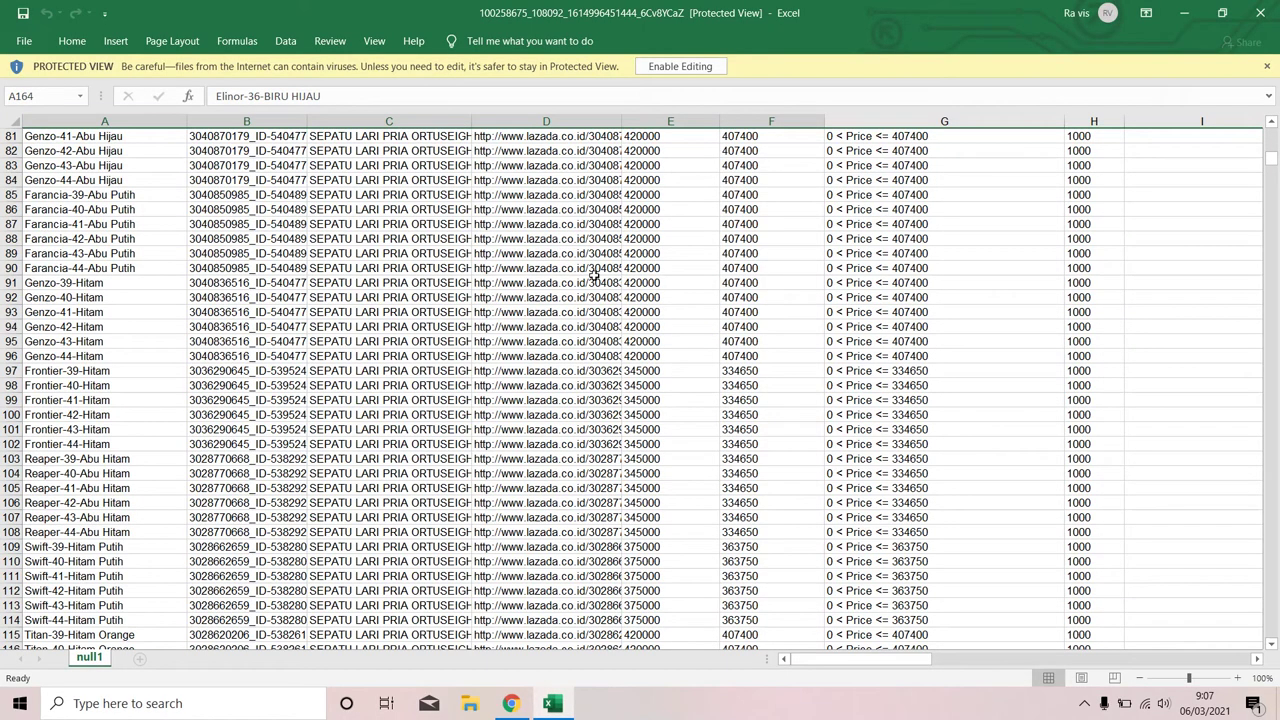
pyautogui.scroll(-5, 594, 276)
pyautogui.scroll(-6, 594, 276)
pyautogui.scroll(-5, 594, 276)
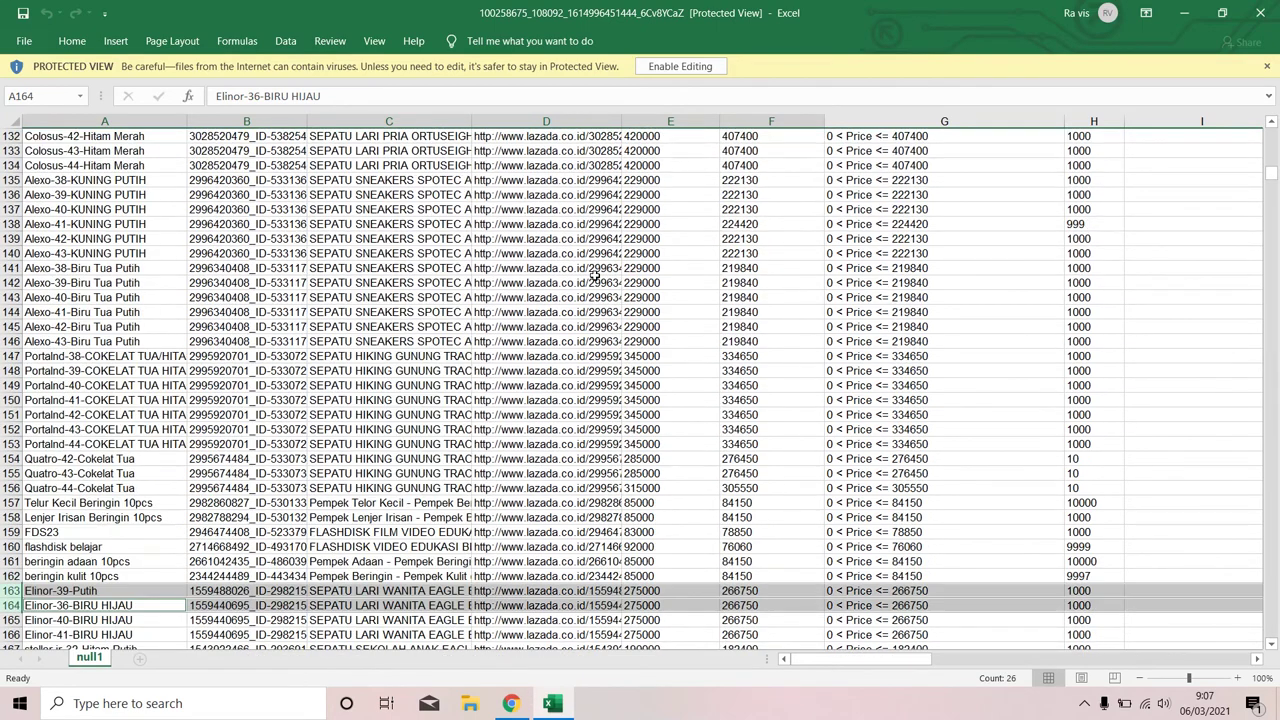
pyautogui.scroll(-6, 594, 276)
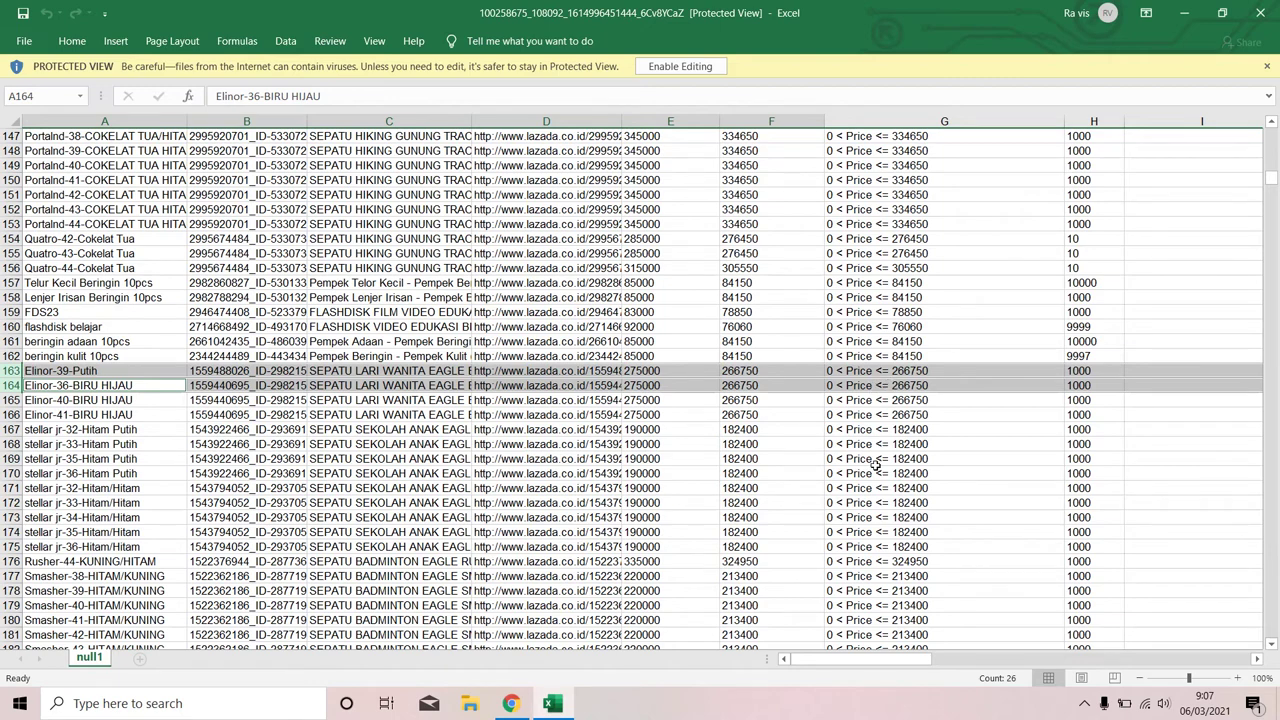
pyautogui.moveTo(881, 659); pyautogui.dragTo(1247, 665)
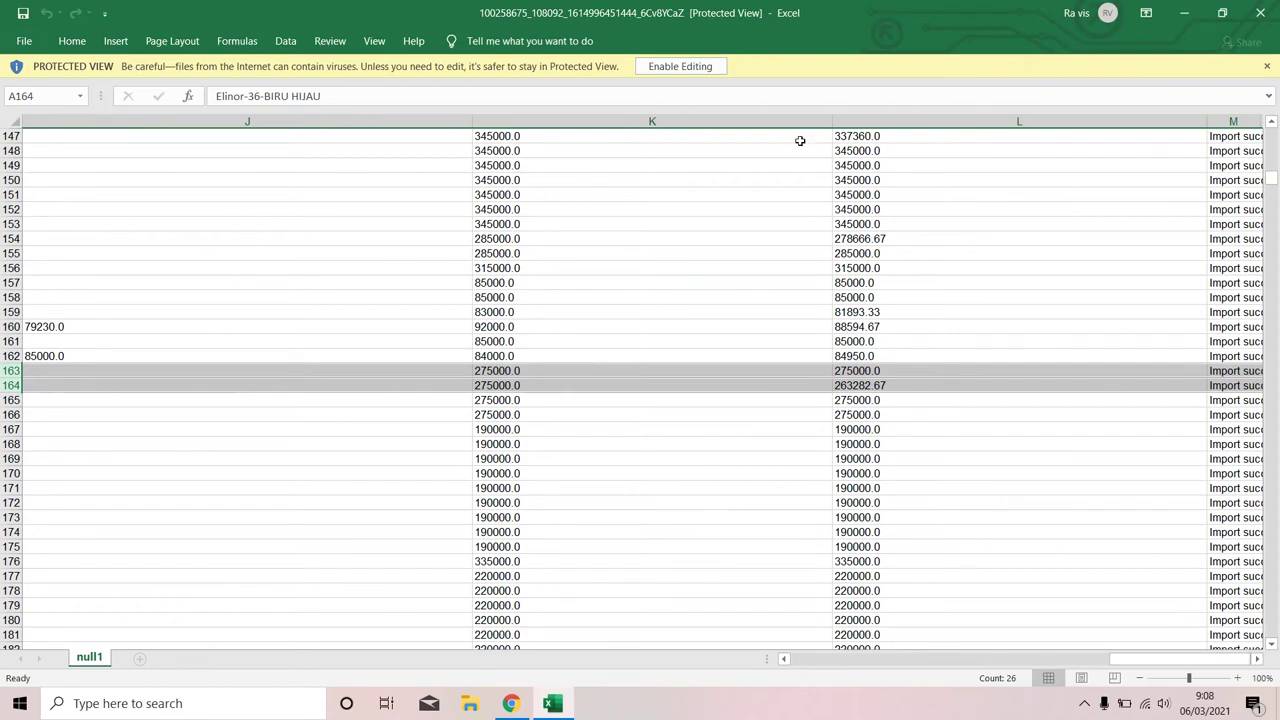
pyautogui.click(700, 67)
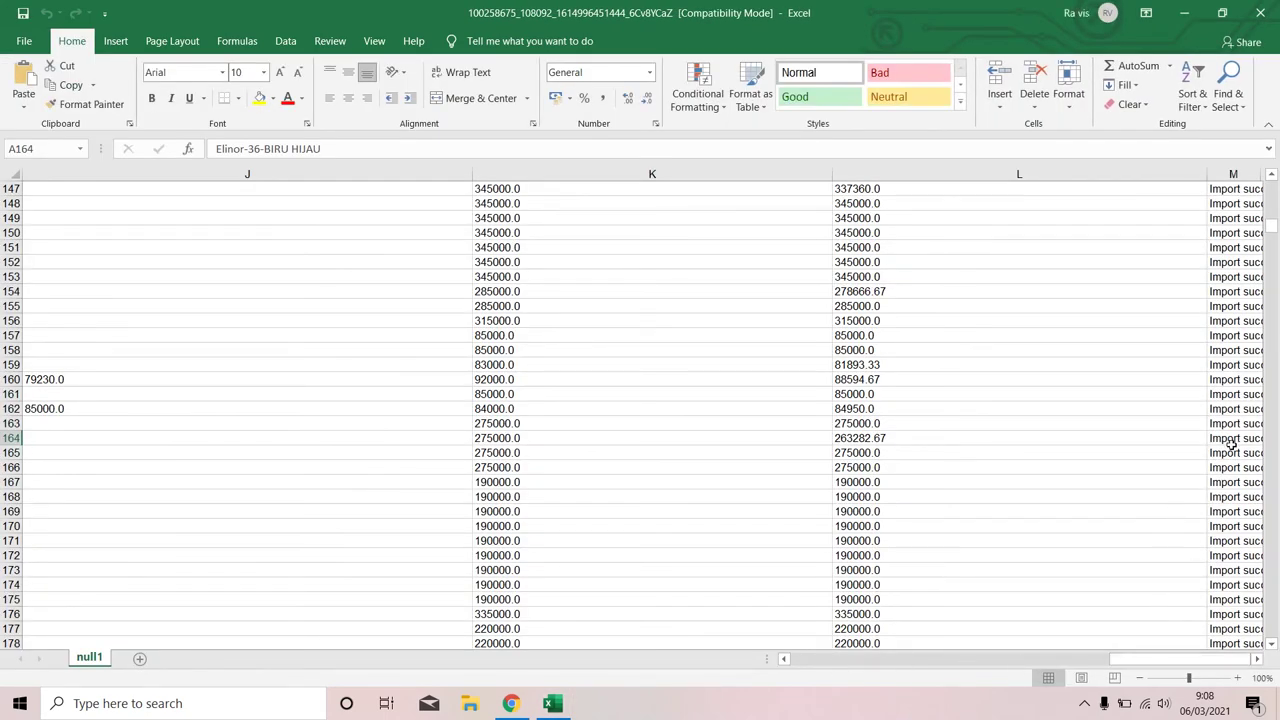
# Step: Widen column M so the Upload Status values are readable and scroll through the rows
pyautogui.click(1233, 440)
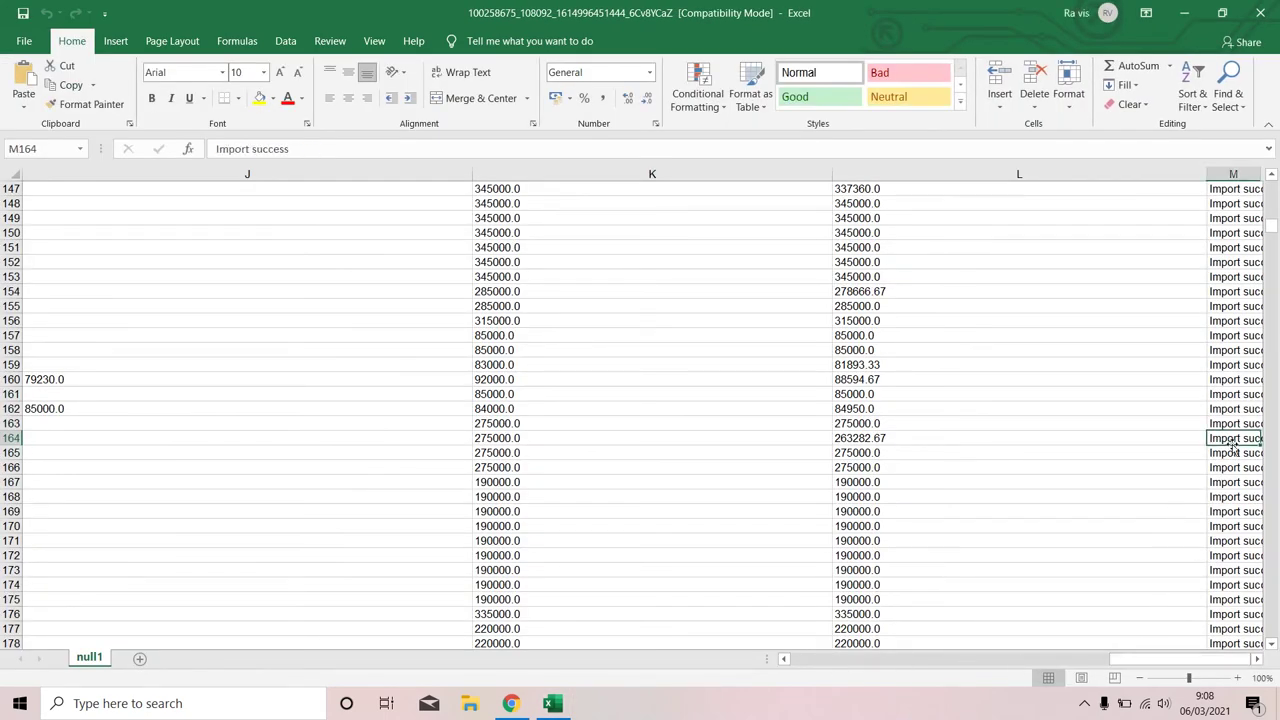
pyautogui.moveTo(1207, 174)
pyautogui.mouseDown()
pyautogui.moveTo(1078, 192)
pyautogui.moveTo(1008, 174)
pyautogui.mouseUp()
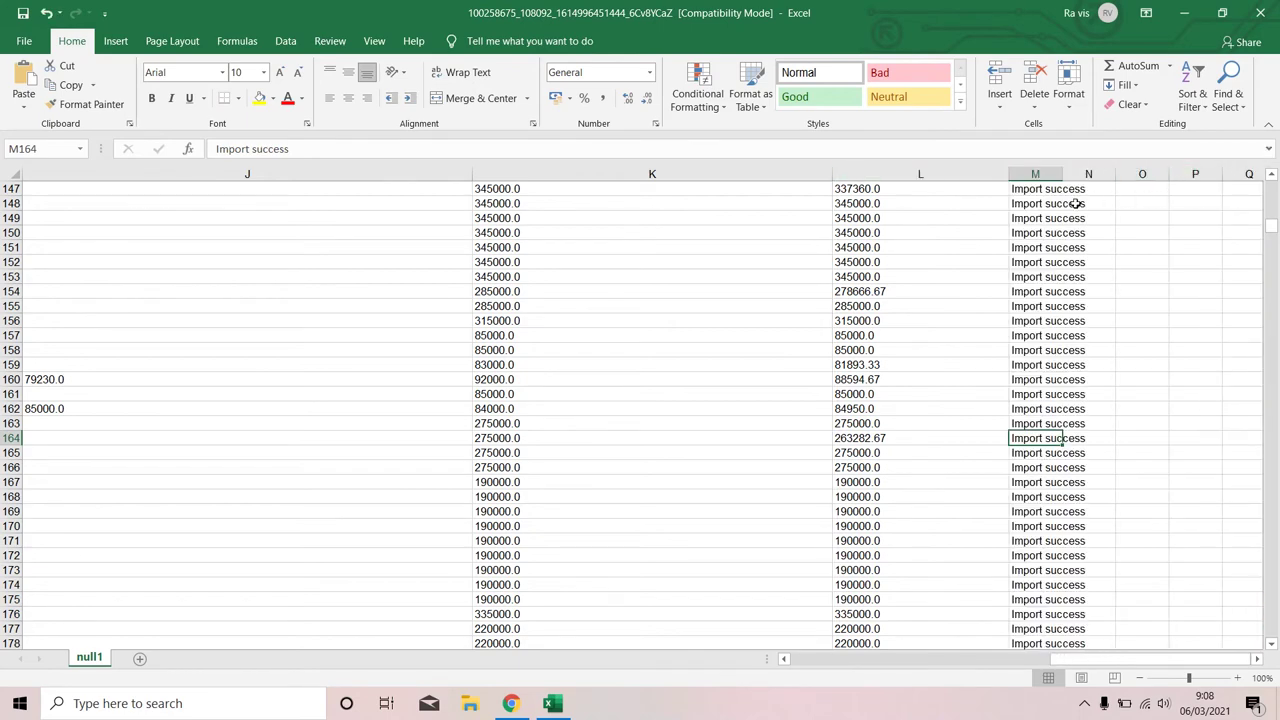
pyautogui.scroll(-5, 1056, 405)
pyautogui.scroll(-12, 1056, 407)
pyautogui.scroll(-6, 1056, 409)
pyautogui.scroll(-6, 1056, 411)
pyautogui.scroll(-3, 1056, 411)
pyautogui.scroll(8, 1056, 411)
pyautogui.scroll(1, 1056, 411)
pyautogui.scroll(7, 1056, 411)
pyautogui.scroll(7, 1056, 411)
pyautogui.scroll(6, 1056, 411)
pyautogui.scroll(3, 1056, 411)
pyautogui.moveTo(1271, 228); pyautogui.dragTo(1272, 185)
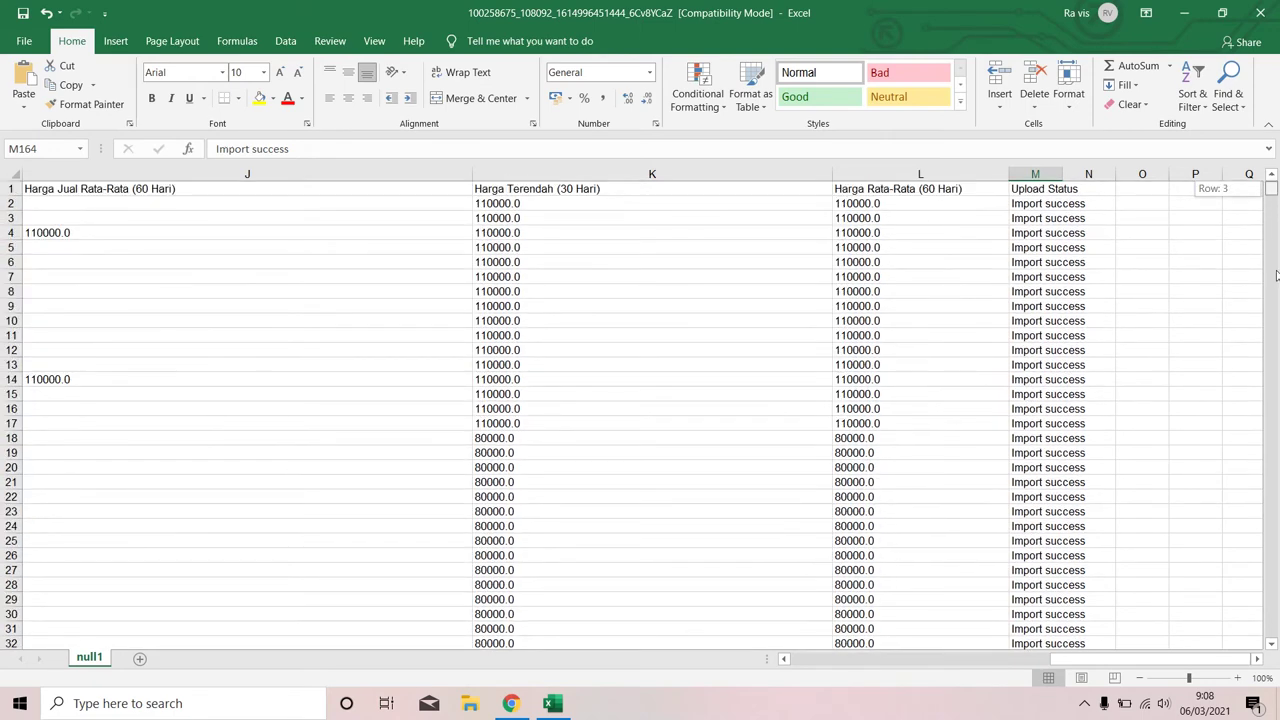
pyautogui.moveTo(1272, 185)
pyautogui.mouseDown()
pyautogui.moveTo(1266, 491)
pyautogui.moveTo(1269, 449)
pyautogui.mouseUp()
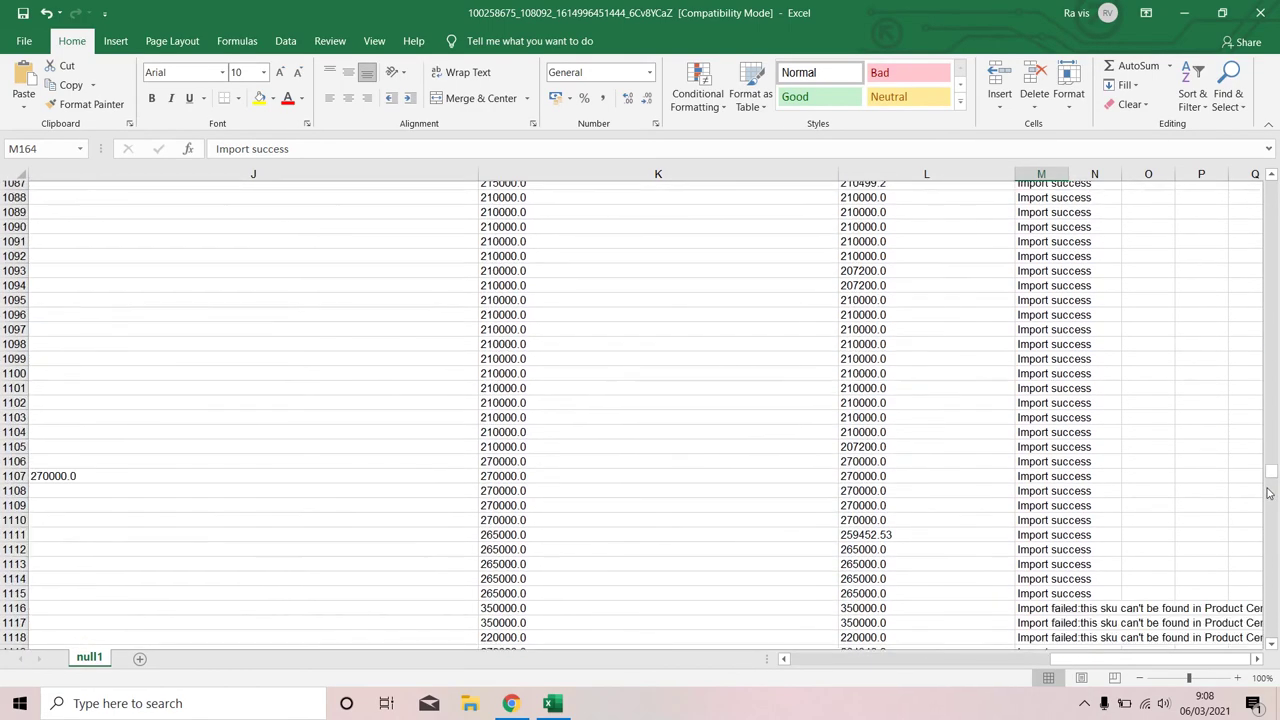
pyautogui.moveTo(1269, 449); pyautogui.dragTo(1271, 493)
# Step: Inspect the failed imports in rows 1116–1118, narrow column L, then close the report
pyautogui.click(1045, 413)
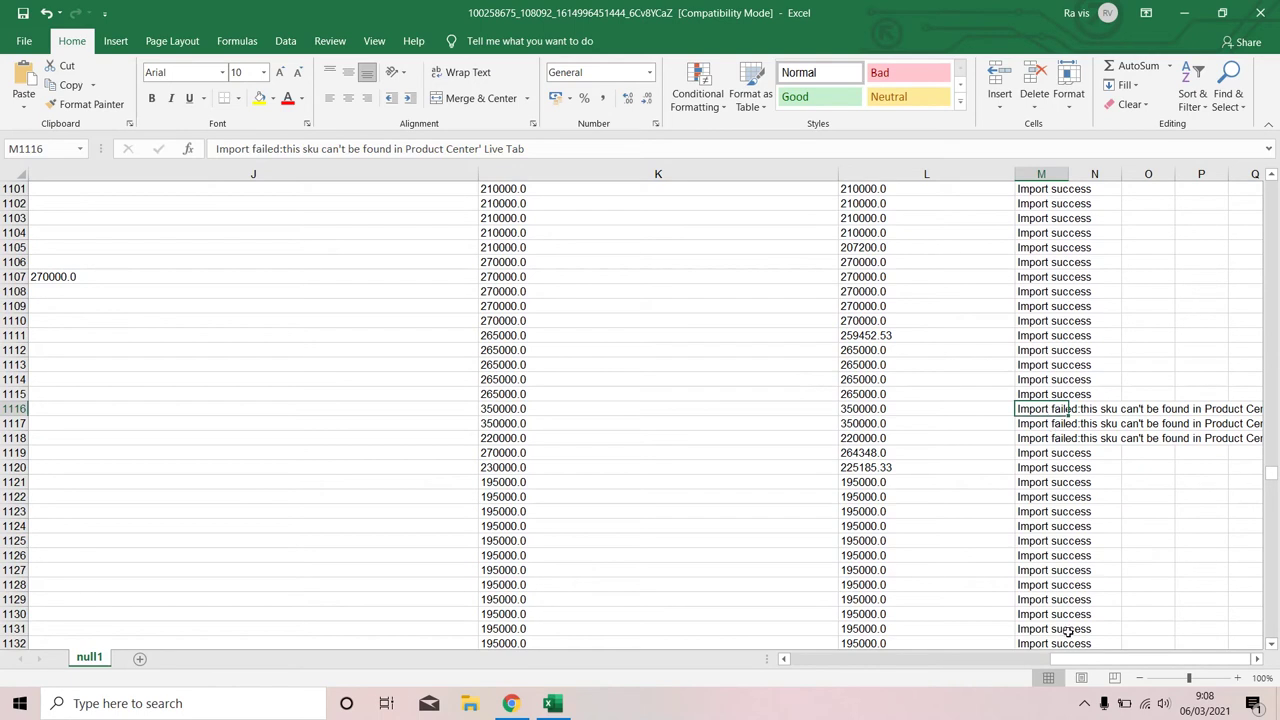
pyautogui.moveTo(1085, 662)
pyautogui.mouseDown()
pyautogui.moveTo(1071, 663)
pyautogui.moveTo(1134, 663)
pyautogui.mouseUp()
pyautogui.moveTo(1012, 174); pyautogui.dragTo(968, 174)
pyautogui.moveTo(838, 174); pyautogui.dragTo(645, 175)
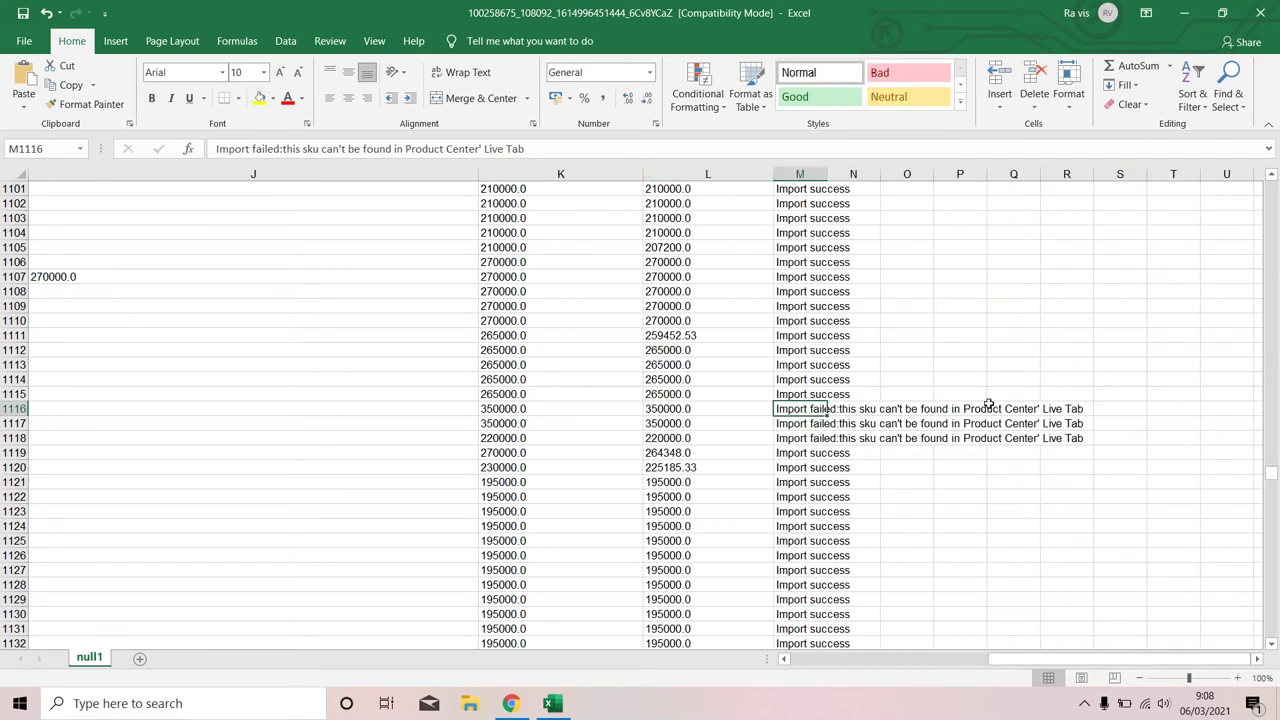
pyautogui.scroll(-4, 862, 507)
pyautogui.scroll(-2, 862, 507)
pyautogui.scroll(-11, 864, 510)
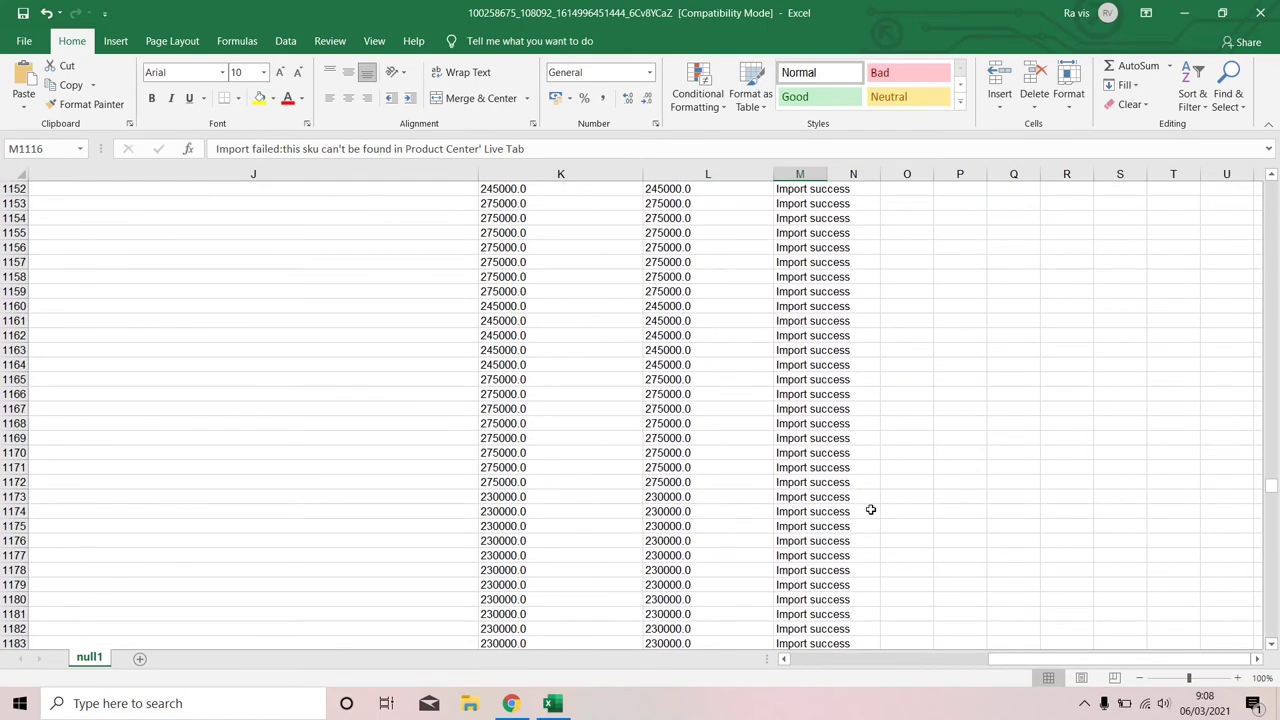
pyautogui.moveTo(1272, 487); pyautogui.dragTo(1268, 640)
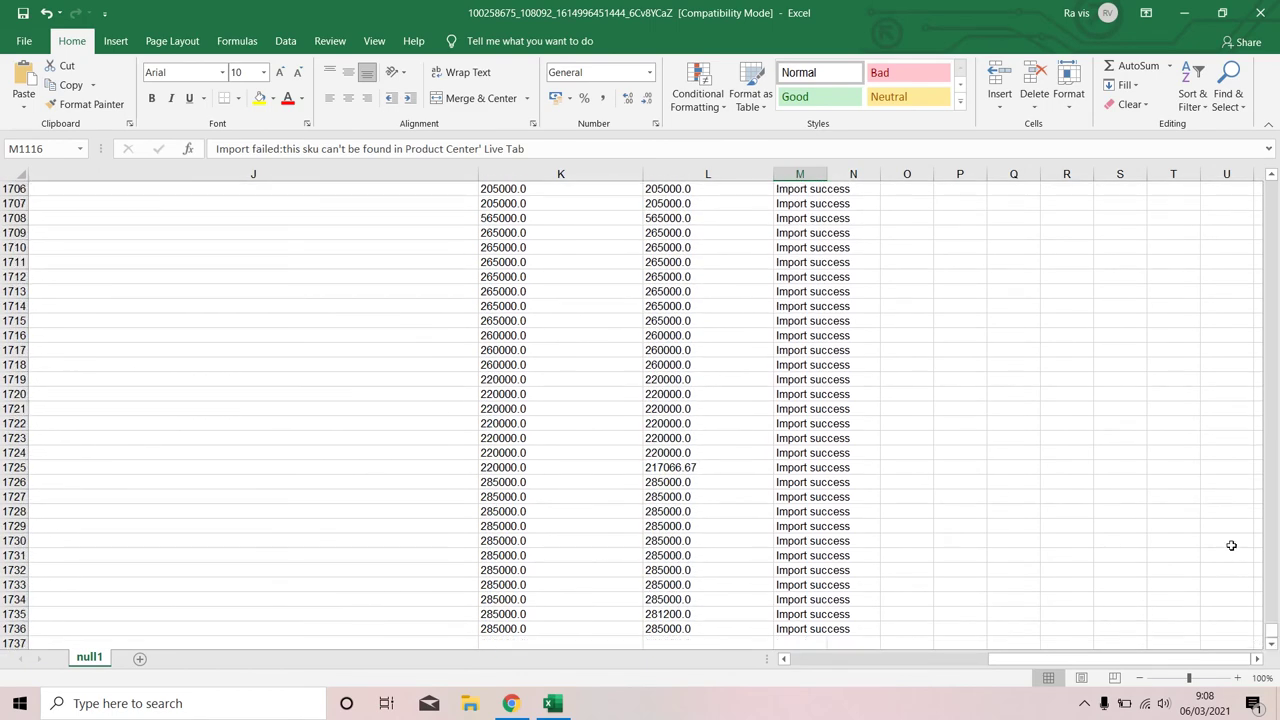
pyautogui.click(1259, 10)
# Step: Close the report without saving and view the campaign's approved products
pyautogui.click(666, 382)
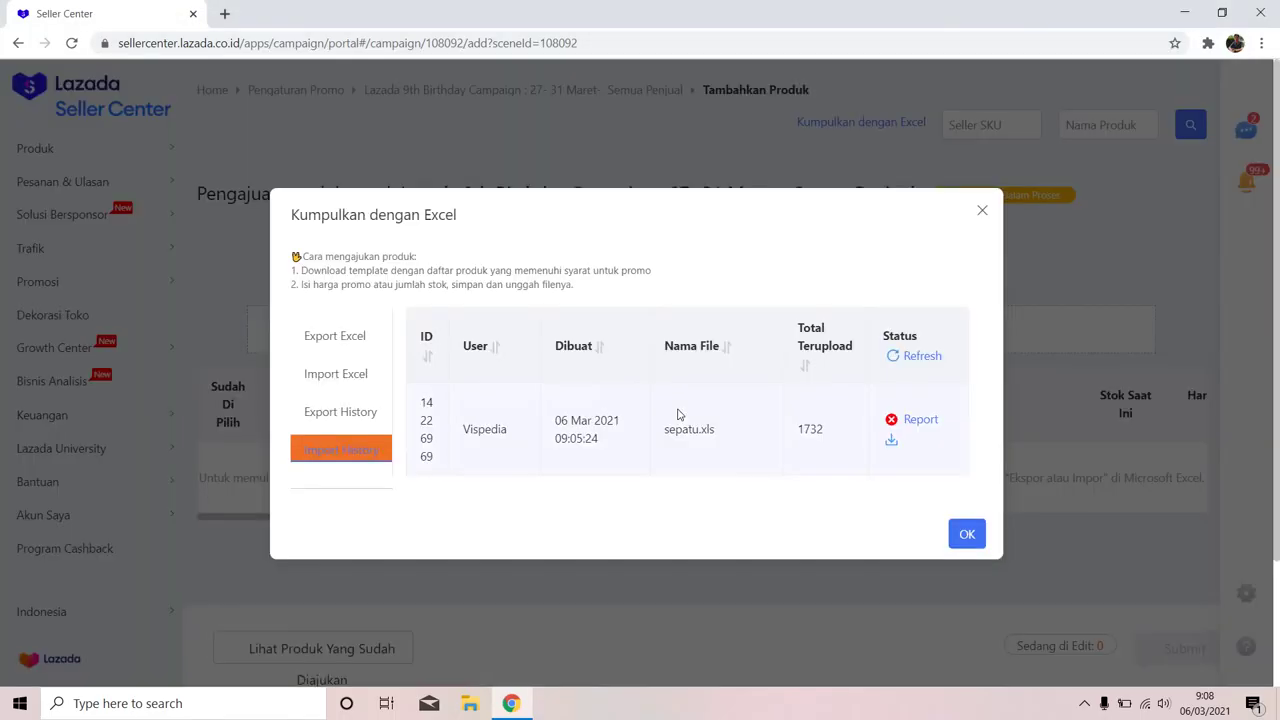
pyautogui.click(972, 538)
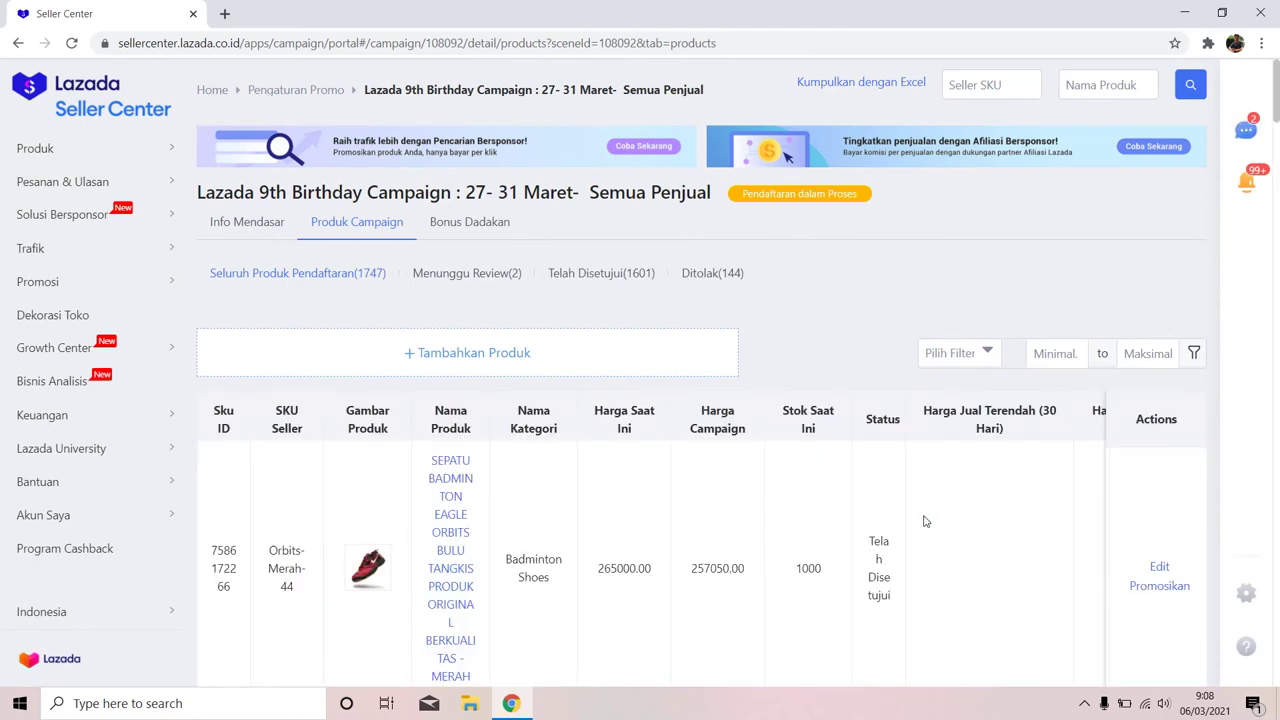
pyautogui.click(627, 285)
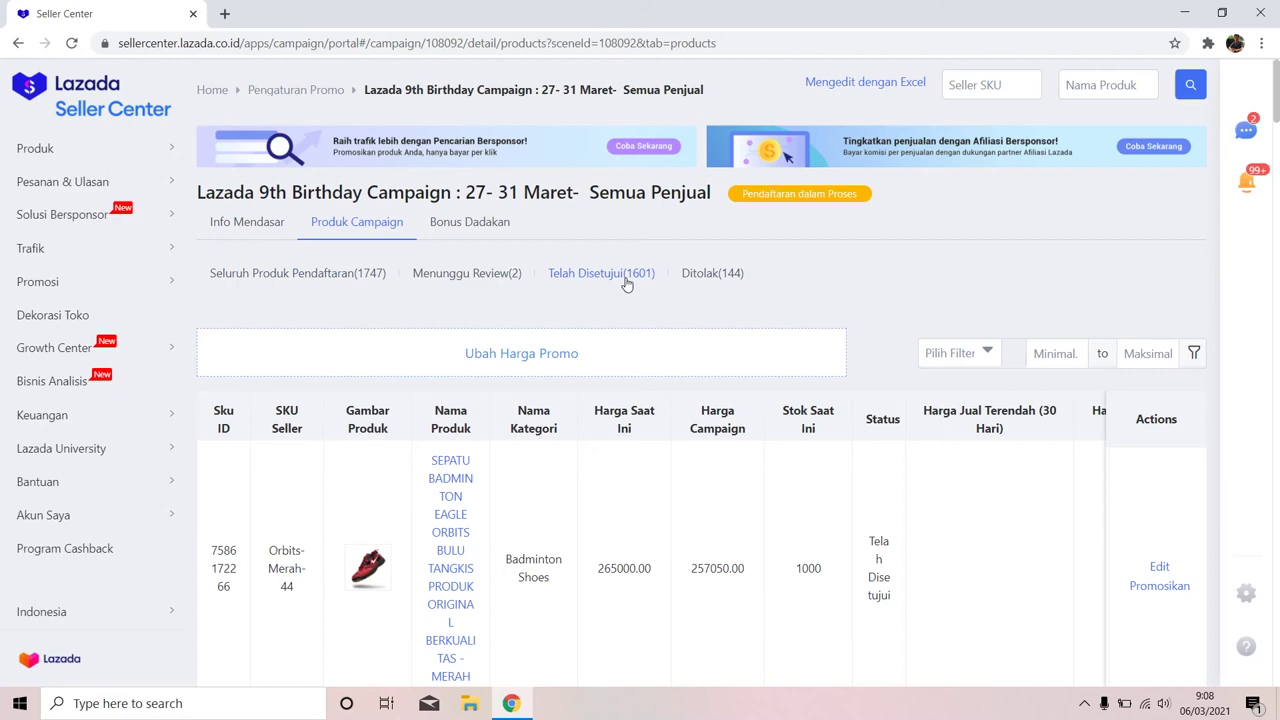
# Step: Look through the two pending-review products (flashdisk and Pempek), then show the rejected list
pyautogui.click(499, 274)
pyautogui.scroll(-3, 621, 478)
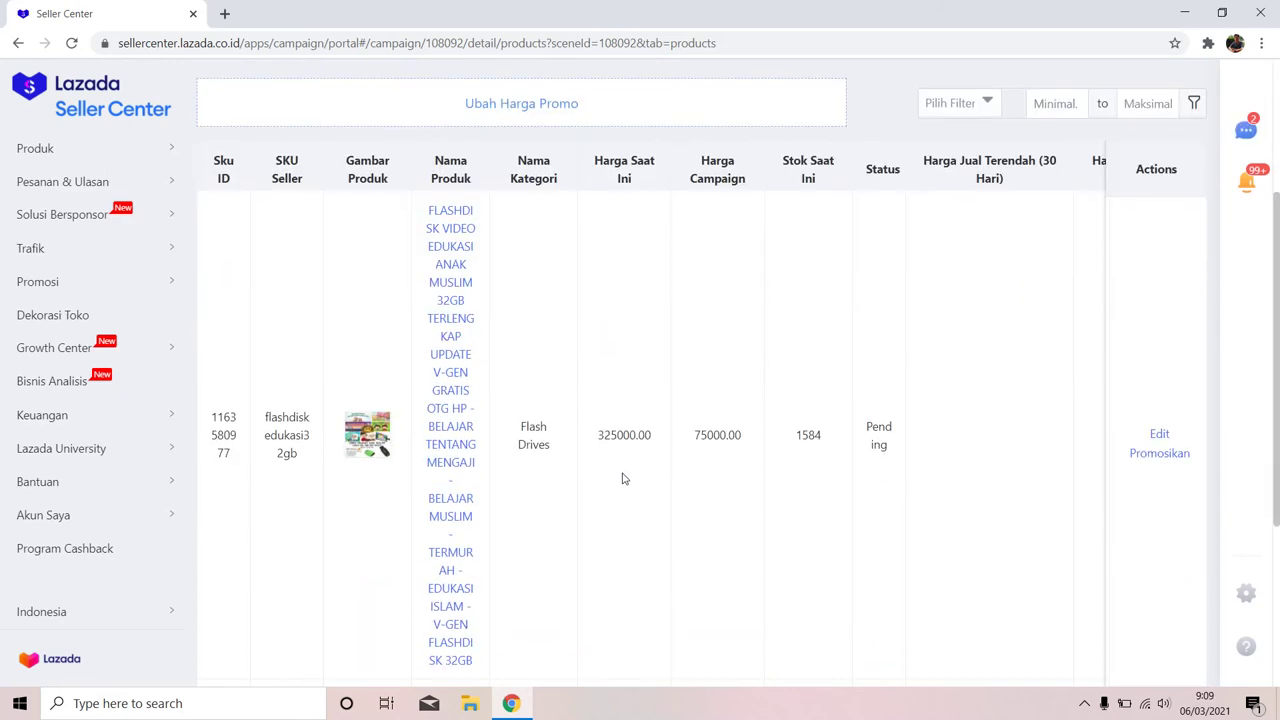
pyautogui.scroll(-2, 621, 478)
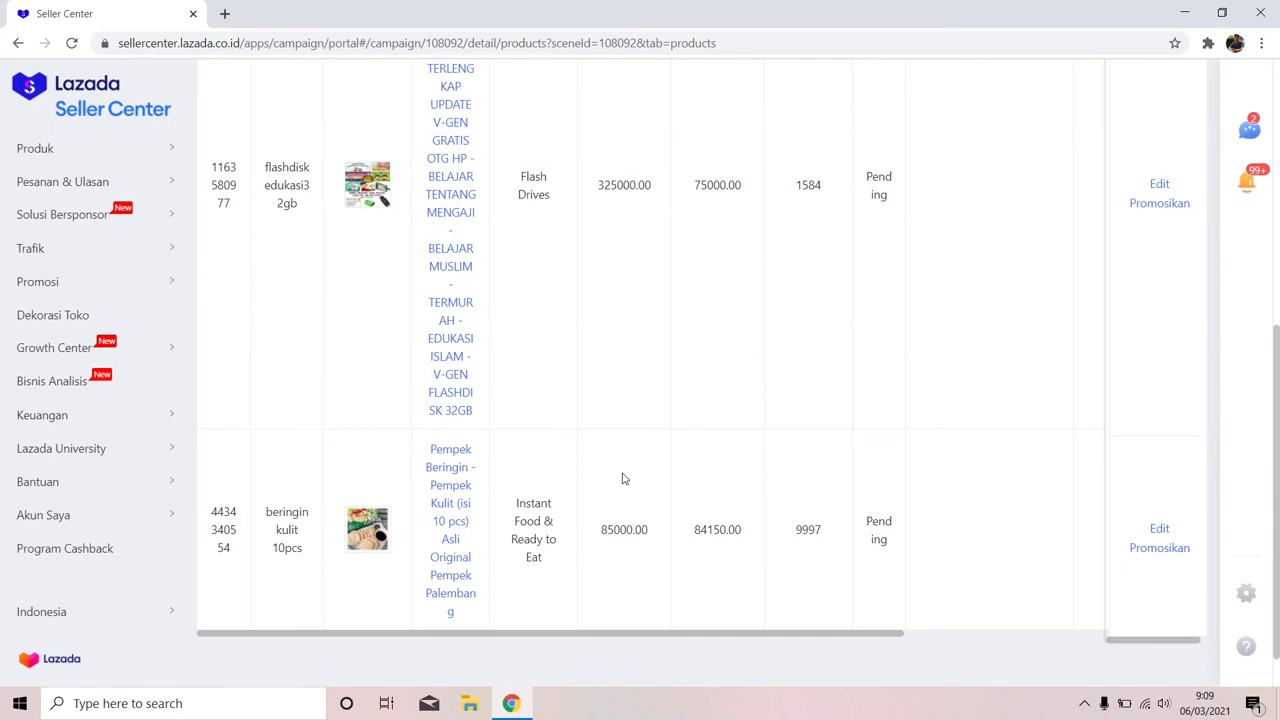
pyautogui.scroll(2, 621, 478)
pyautogui.scroll(3, 621, 478)
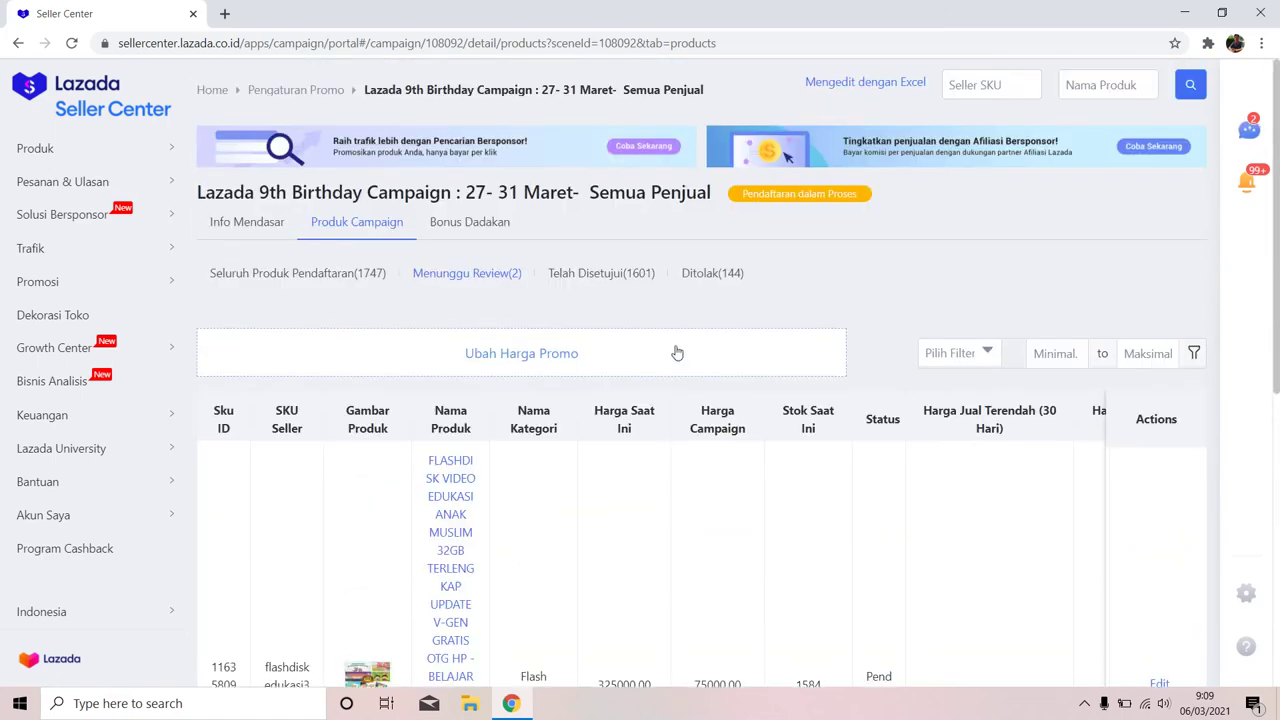
pyautogui.click(707, 274)
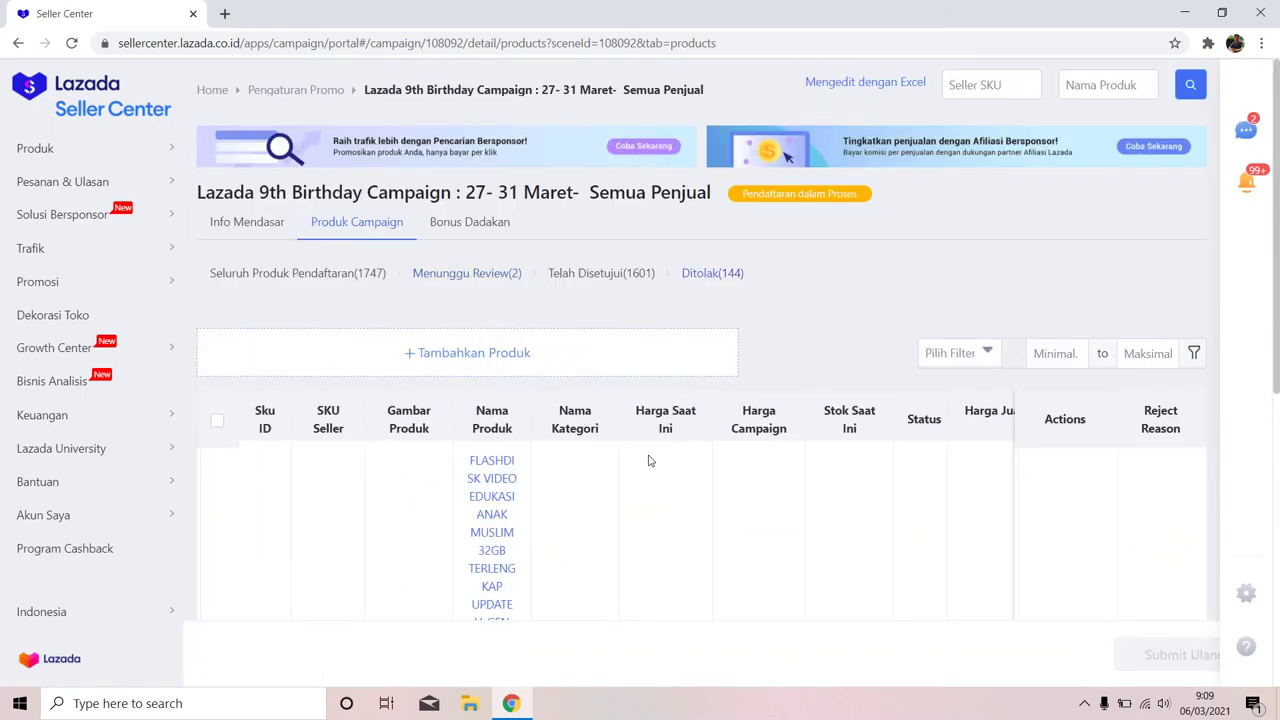
# Step: Browse the rejected products table down, sideways across its columns, and back to the top
pyautogui.scroll(-3, 648, 460)
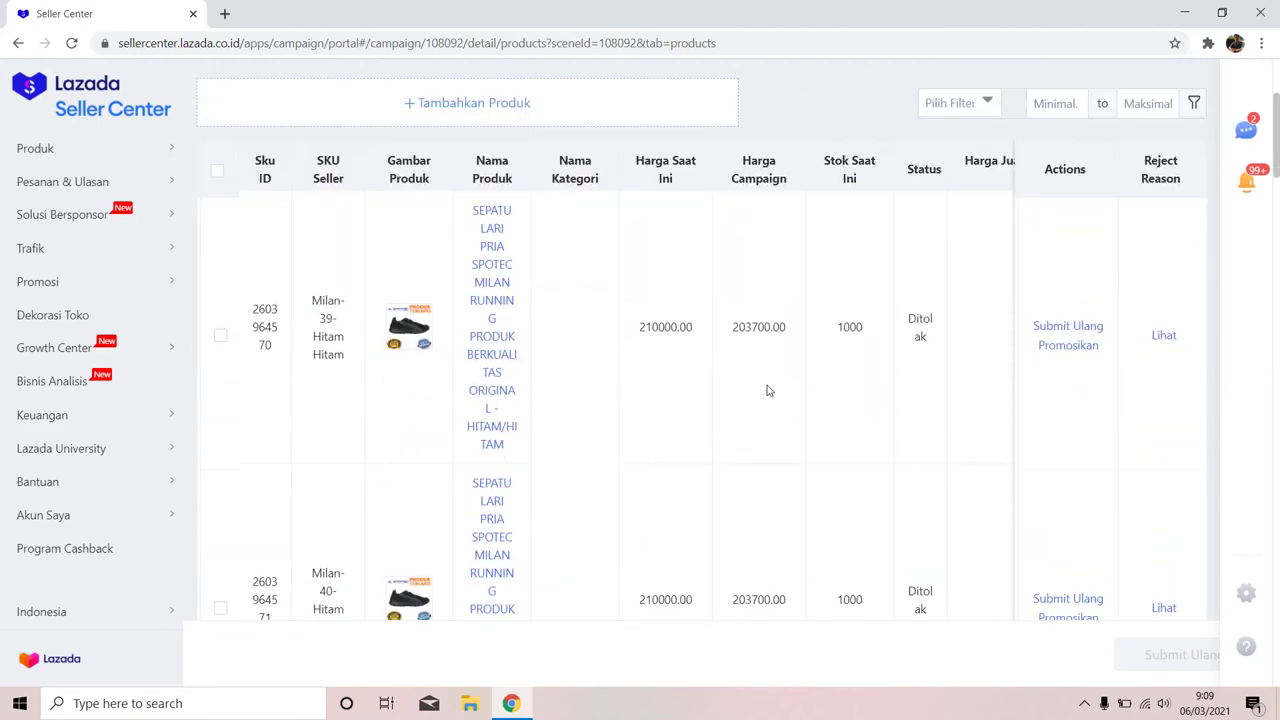
pyautogui.scroll(-5, 771, 423)
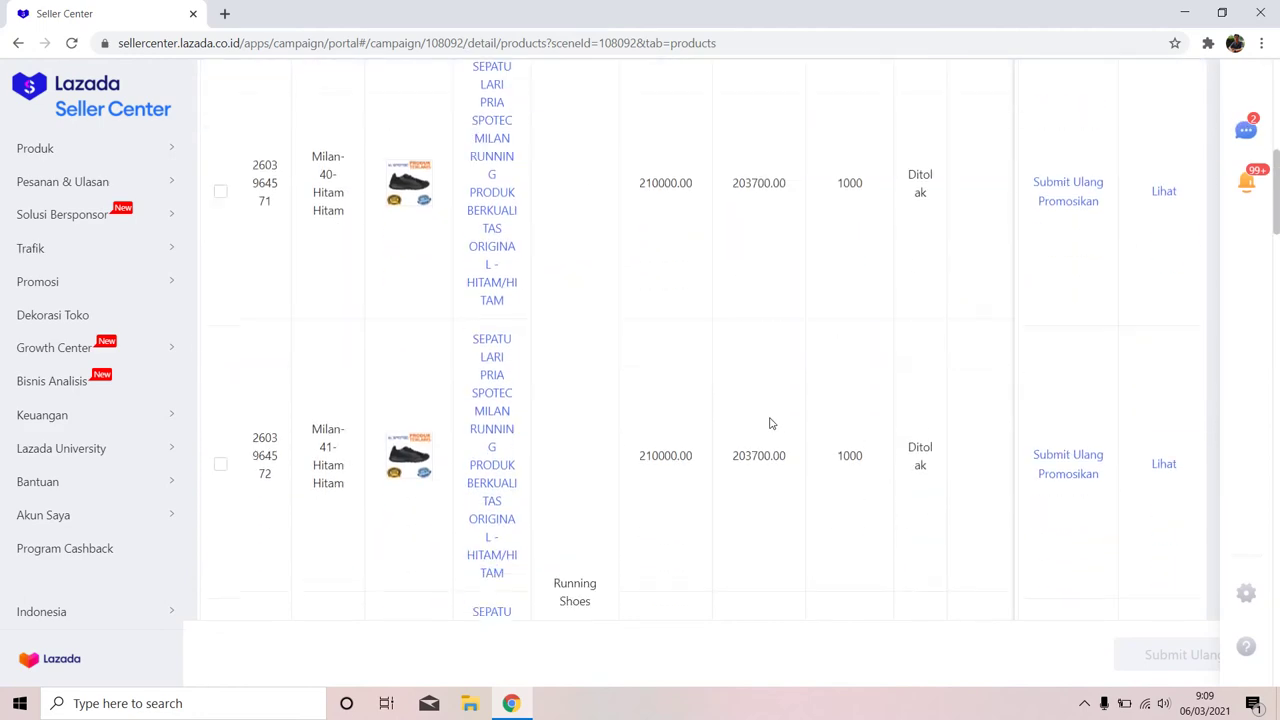
pyautogui.scroll(-2, 770, 423)
pyautogui.scroll(-3, 770, 423)
pyautogui.scroll(-4, 770, 423)
pyautogui.scroll(-5, 770, 423)
pyautogui.scroll(-2, 770, 423)
pyautogui.scroll(-3, 770, 423)
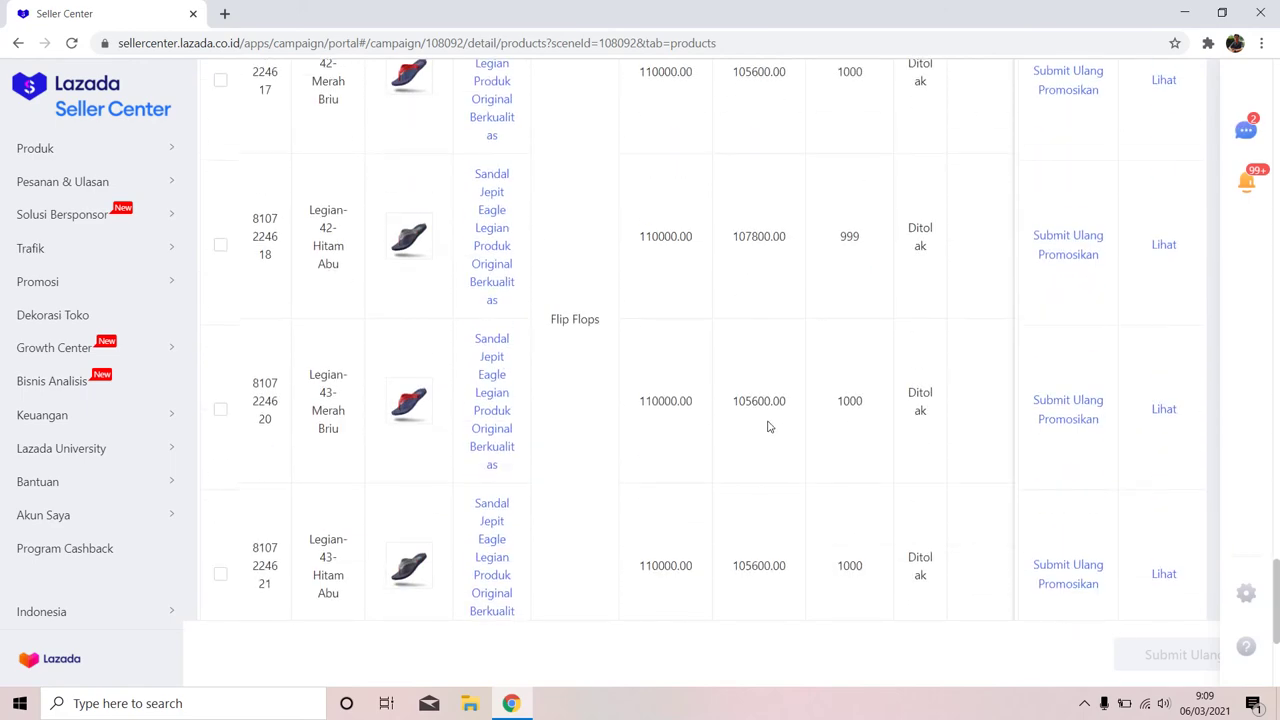
pyautogui.scroll(-3, 769, 425)
pyautogui.moveTo(740, 551); pyautogui.dragTo(1051, 574)
pyautogui.scroll(3, 631, 371)
pyautogui.scroll(2, 630, 375)
pyautogui.scroll(5, 630, 375)
pyautogui.scroll(2, 630, 376)
pyautogui.scroll(-1, 630, 377)
pyautogui.scroll(1, 630, 379)
pyautogui.scroll(-3, 630, 379)
pyautogui.scroll(-3, 630, 380)
pyautogui.scroll(-3, 630, 381)
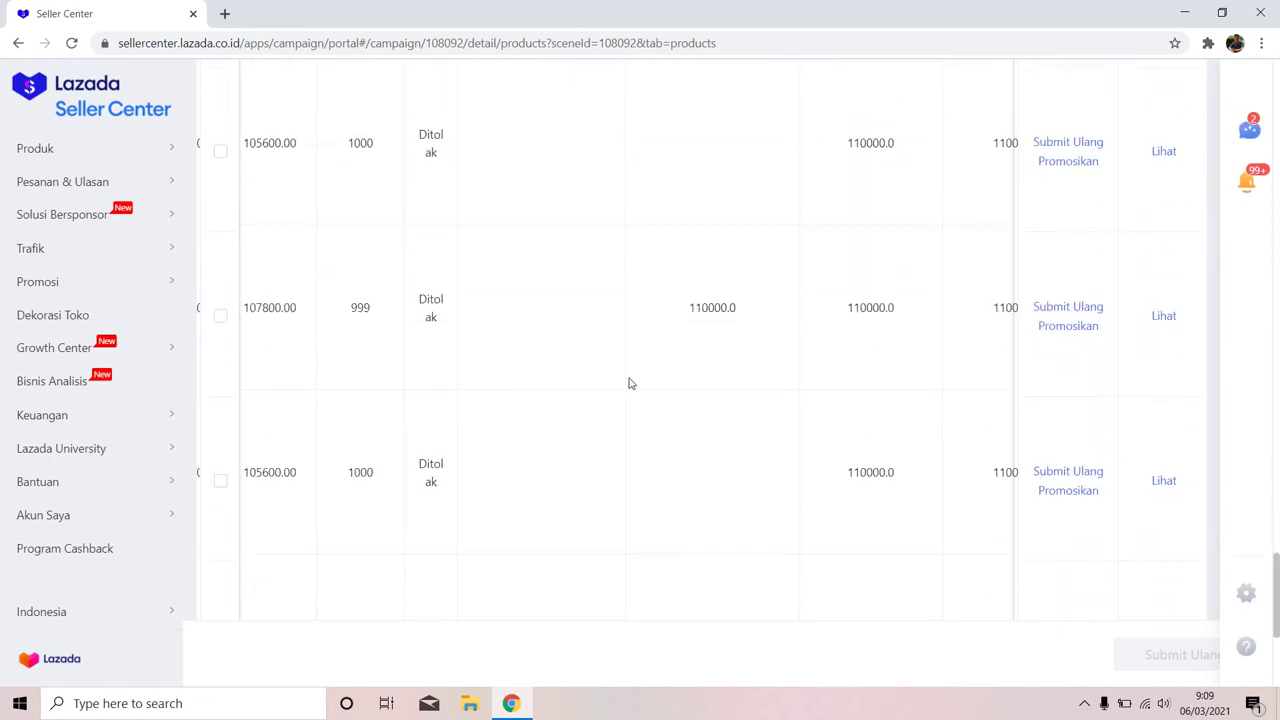
pyautogui.scroll(-3, 630, 383)
pyautogui.moveTo(606, 553); pyautogui.dragTo(271, 531)
pyautogui.scroll(2, 986, 243)
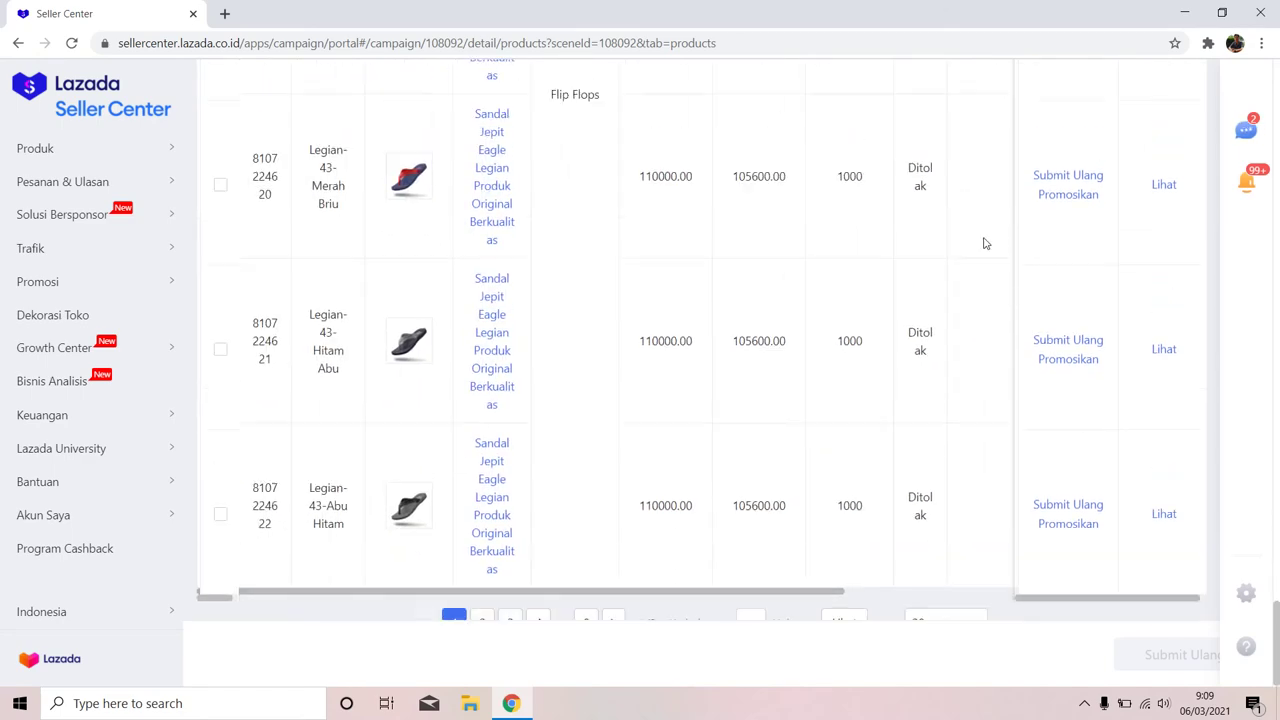
pyautogui.scroll(3, 984, 243)
pyautogui.scroll(2, 984, 243)
pyautogui.scroll(2, 984, 243)
pyautogui.scroll(2, 984, 243)
pyautogui.scroll(4, 984, 243)
pyautogui.scroll(5, 984, 243)
pyautogui.scroll(4, 984, 243)
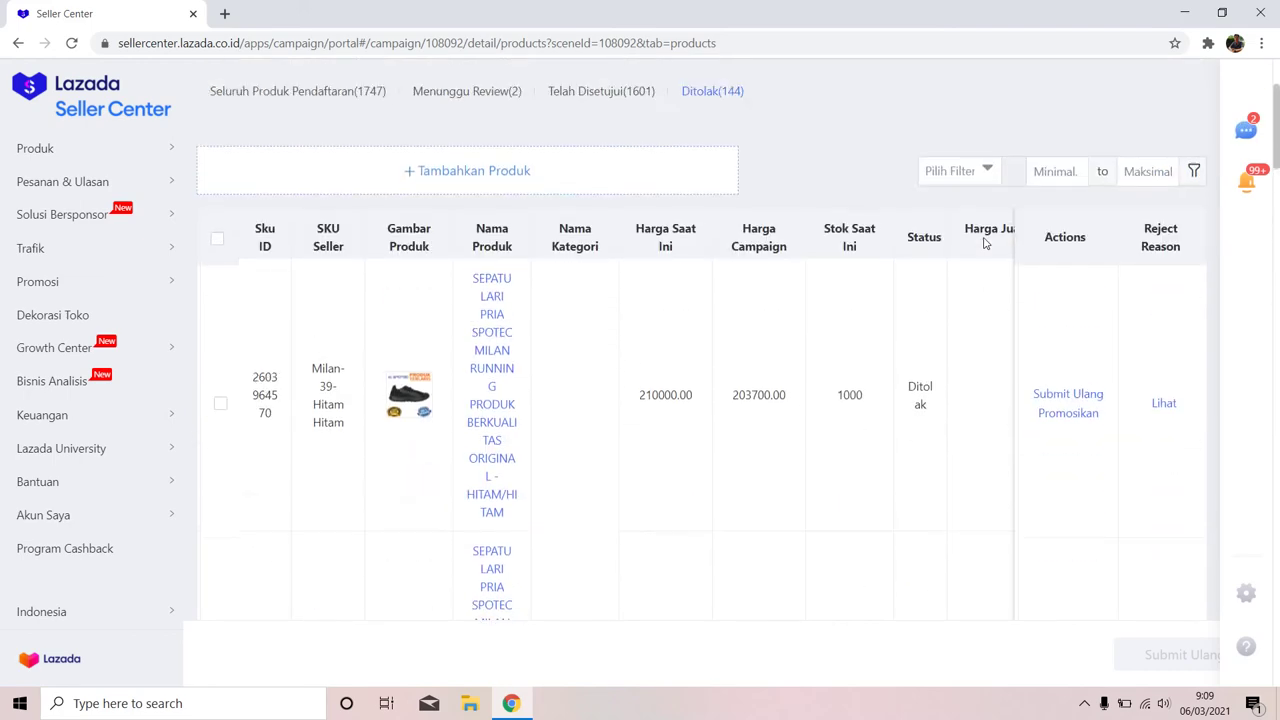
# Step: Read the Milan-39 shoe's rejection reason and note its 203700.00 campaign price
pyautogui.click(1164, 405)
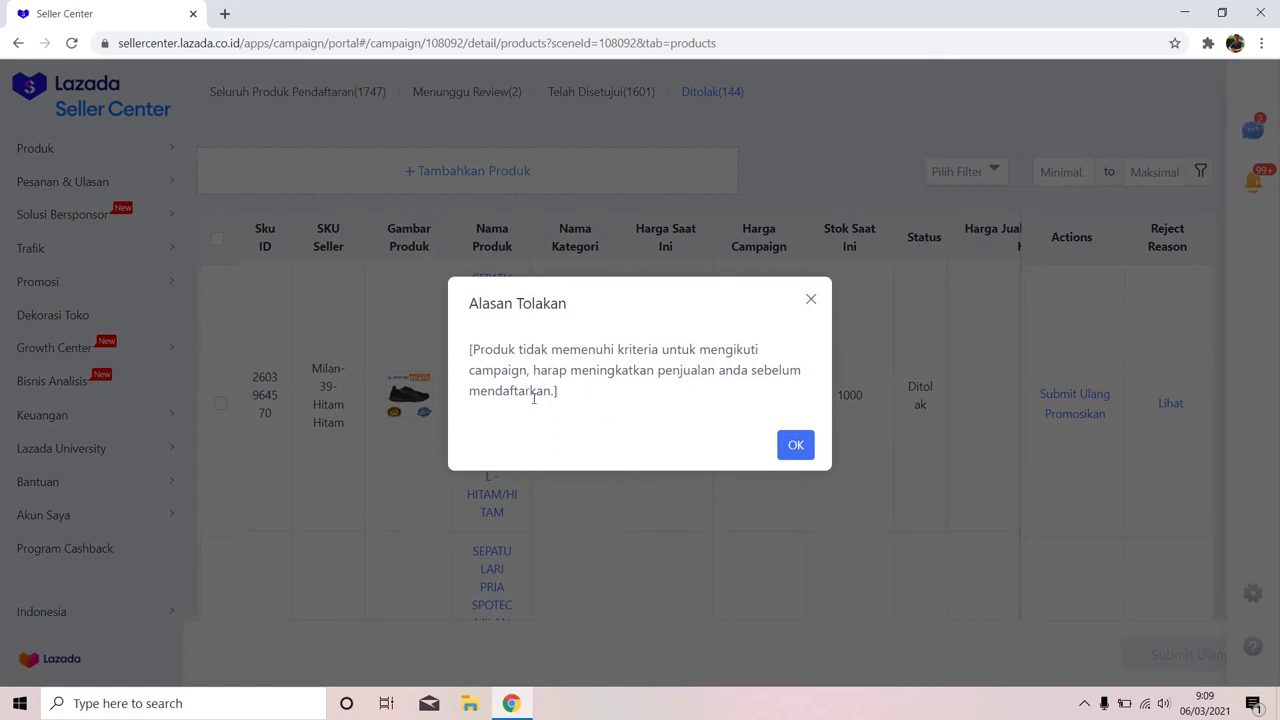
pyautogui.click(797, 446)
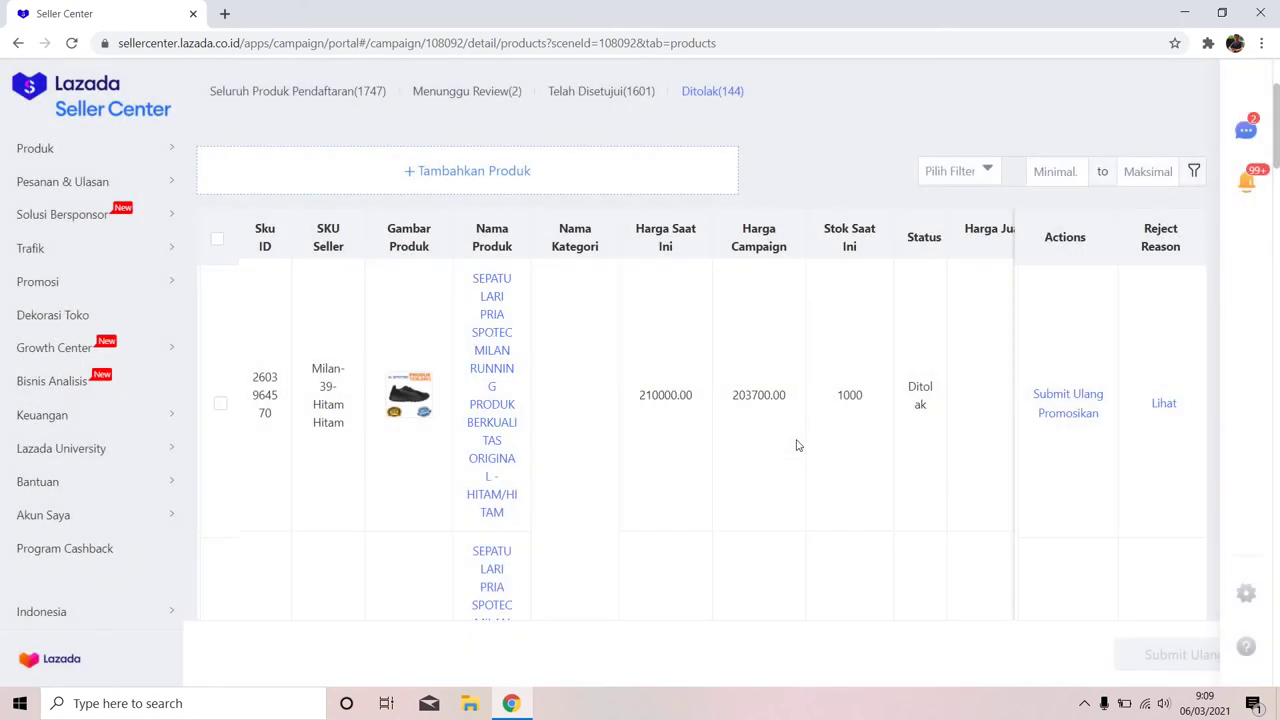
pyautogui.moveTo(722, 401); pyautogui.dragTo(795, 396)
pyautogui.scroll(-1, 796, 410)
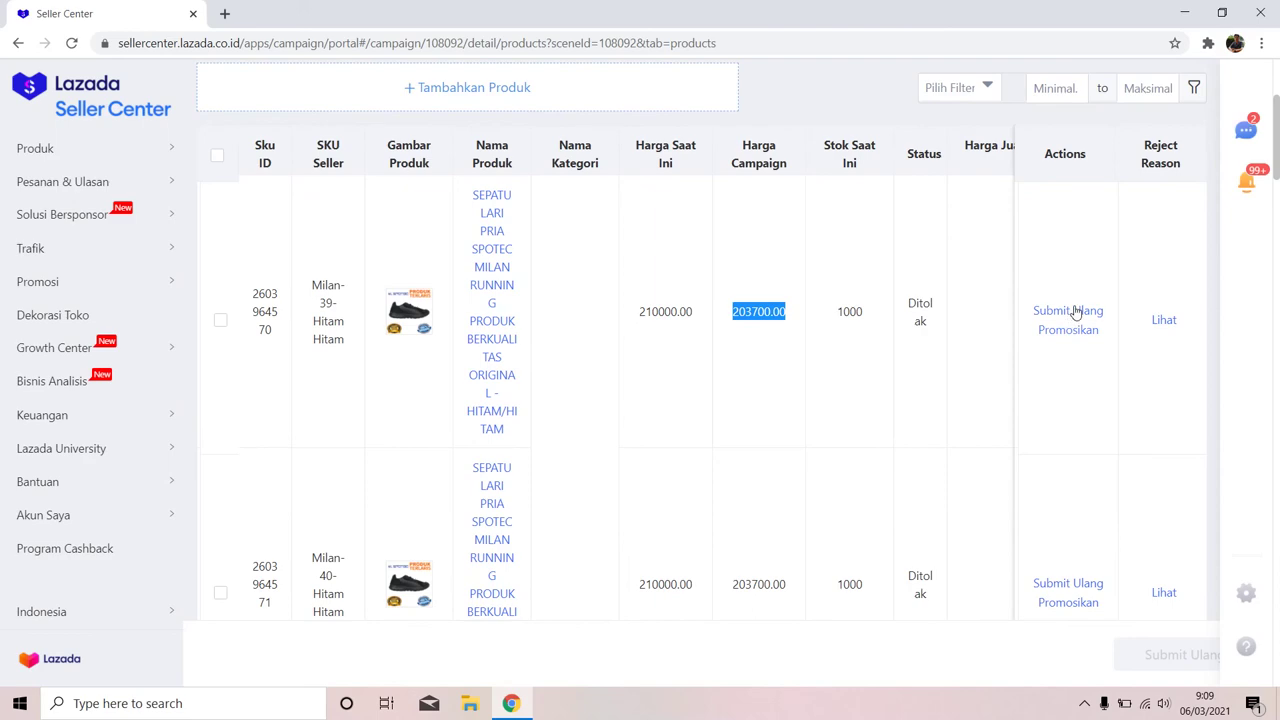
# Step: Resubmit the Milan-39 shoe to the campaign via Submit Ulang Promosikan
pyautogui.click(1068, 312)
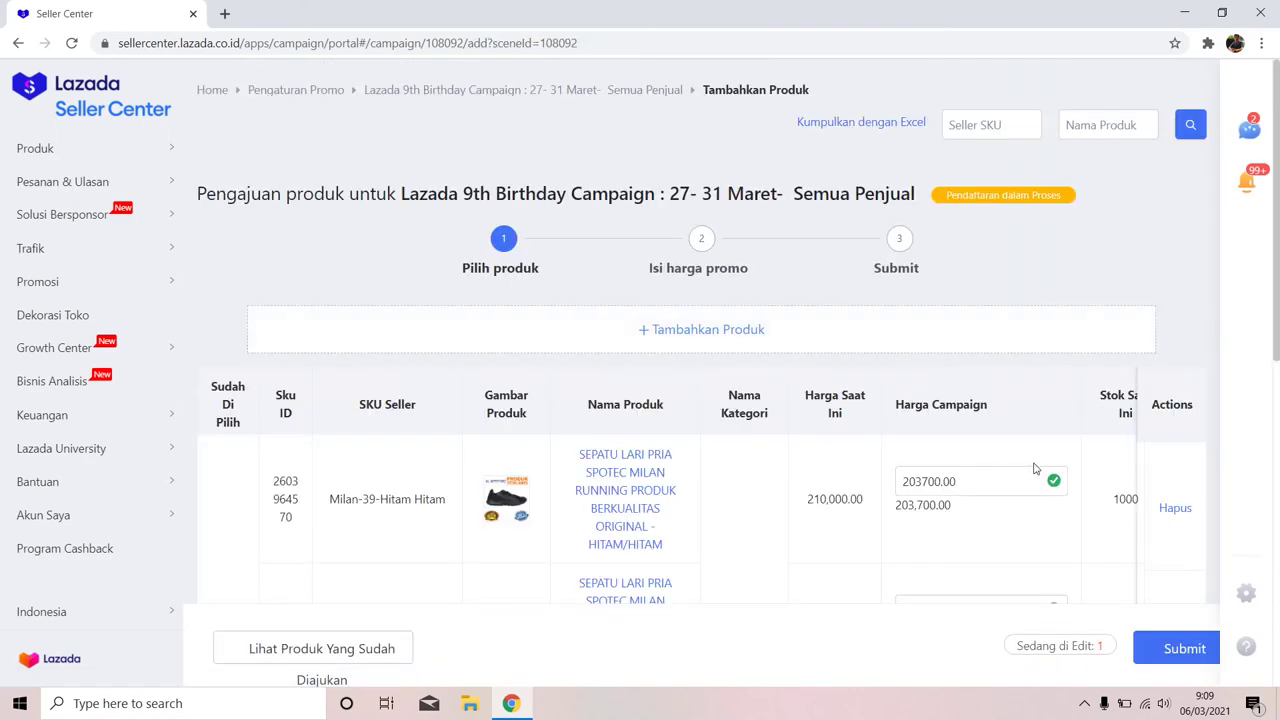
pyautogui.scroll(-4, 1035, 468)
pyautogui.scroll(-3, 1035, 465)
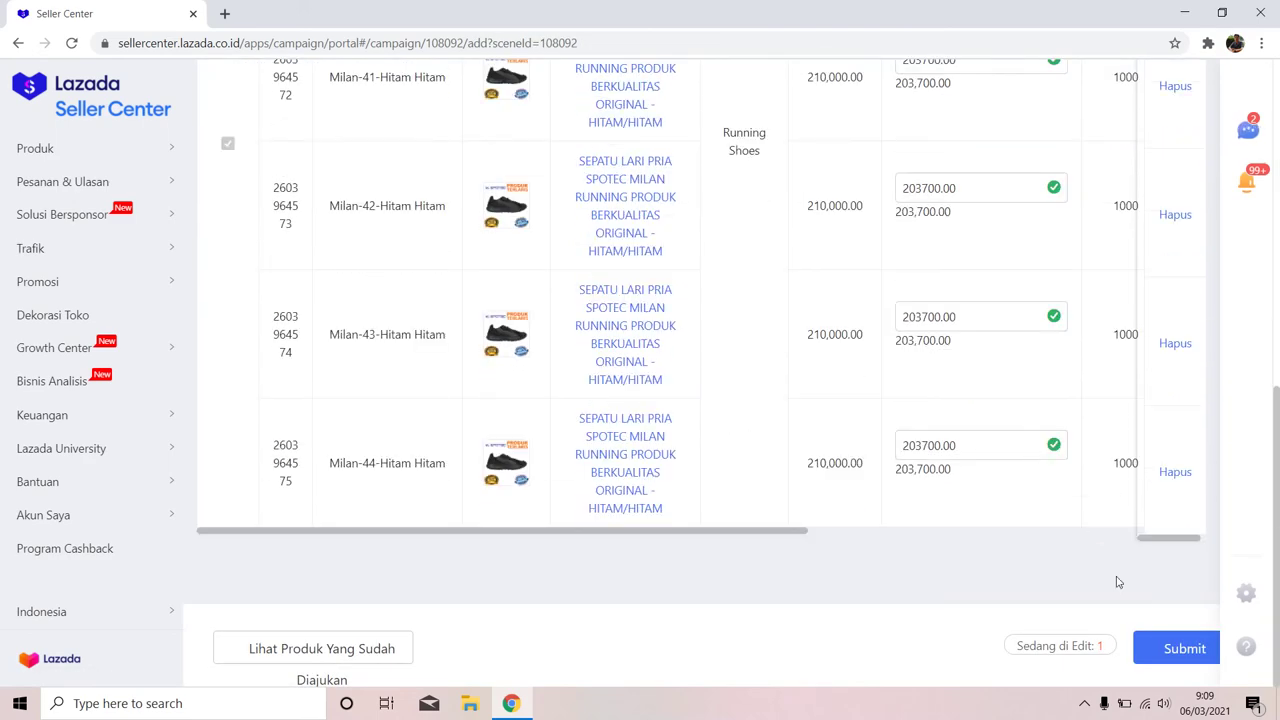
pyautogui.click(1172, 651)
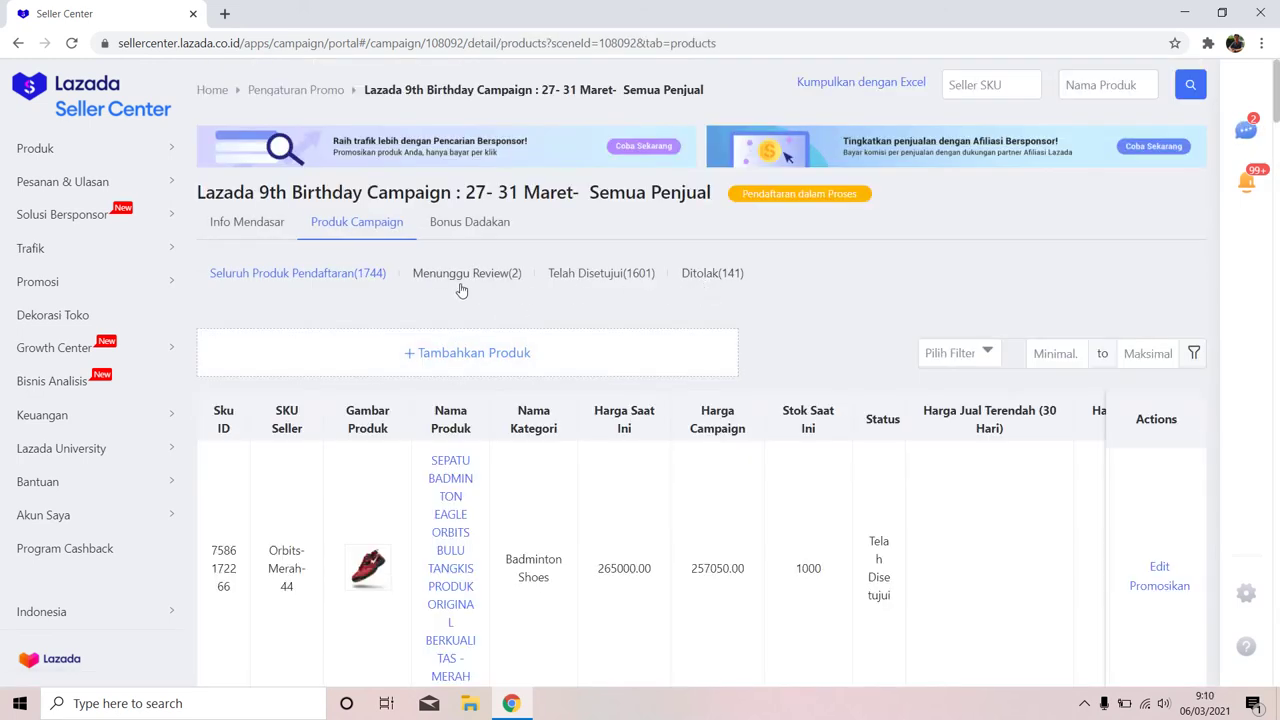
pyautogui.click(461, 288)
pyautogui.scroll(-4, 823, 288)
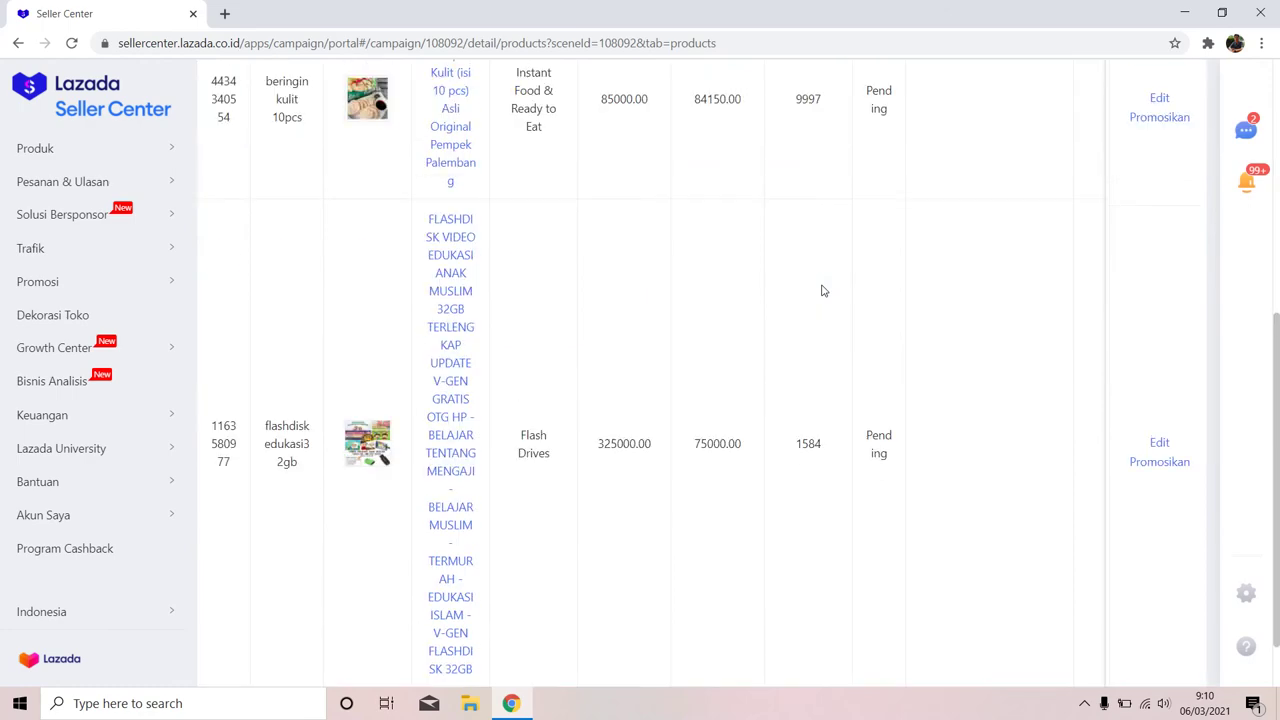
pyautogui.scroll(5, 823, 291)
pyautogui.click(712, 274)
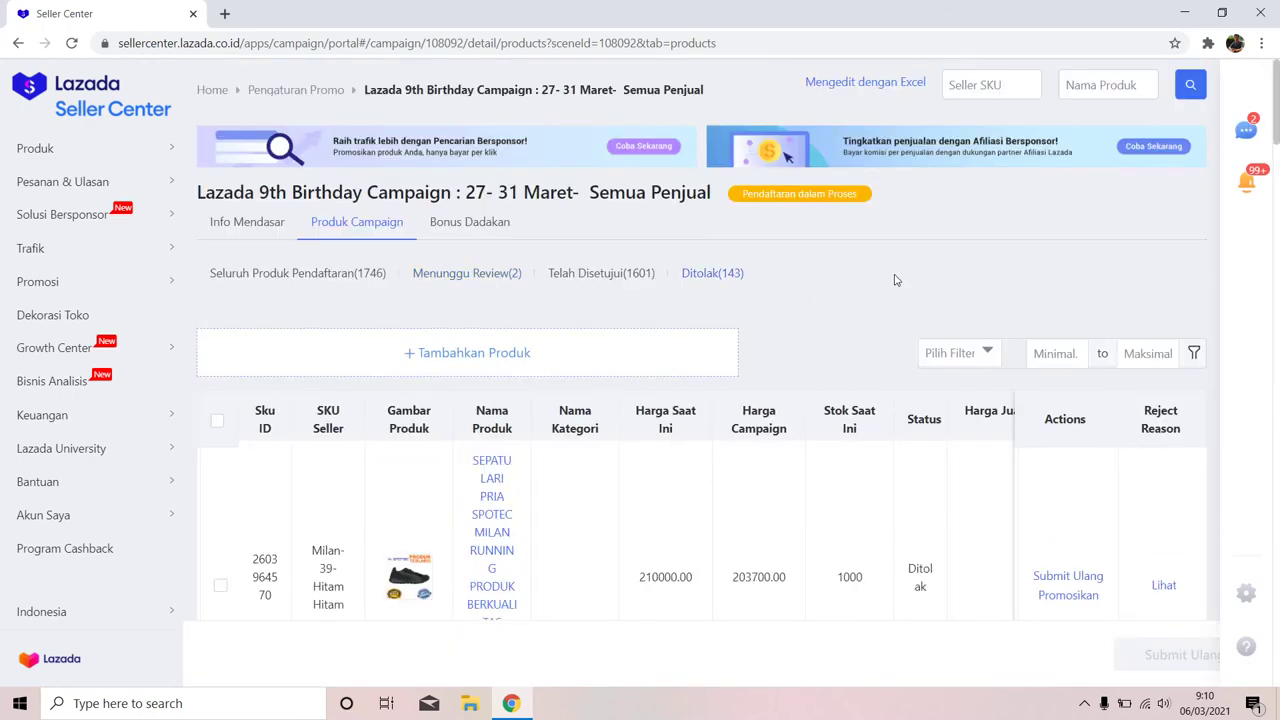
pyautogui.scroll(-5, 765, 393)
pyautogui.scroll(-5, 765, 393)
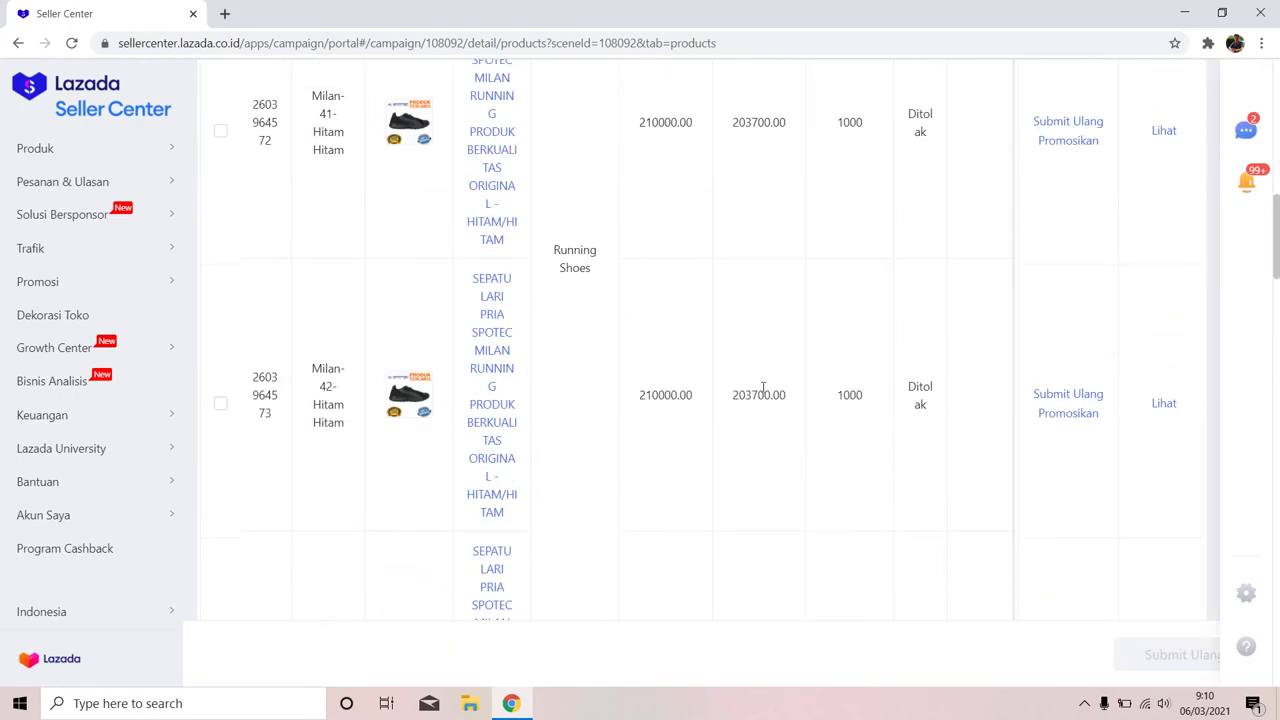
pyautogui.scroll(5, 762, 388)
pyautogui.scroll(5, 762, 388)
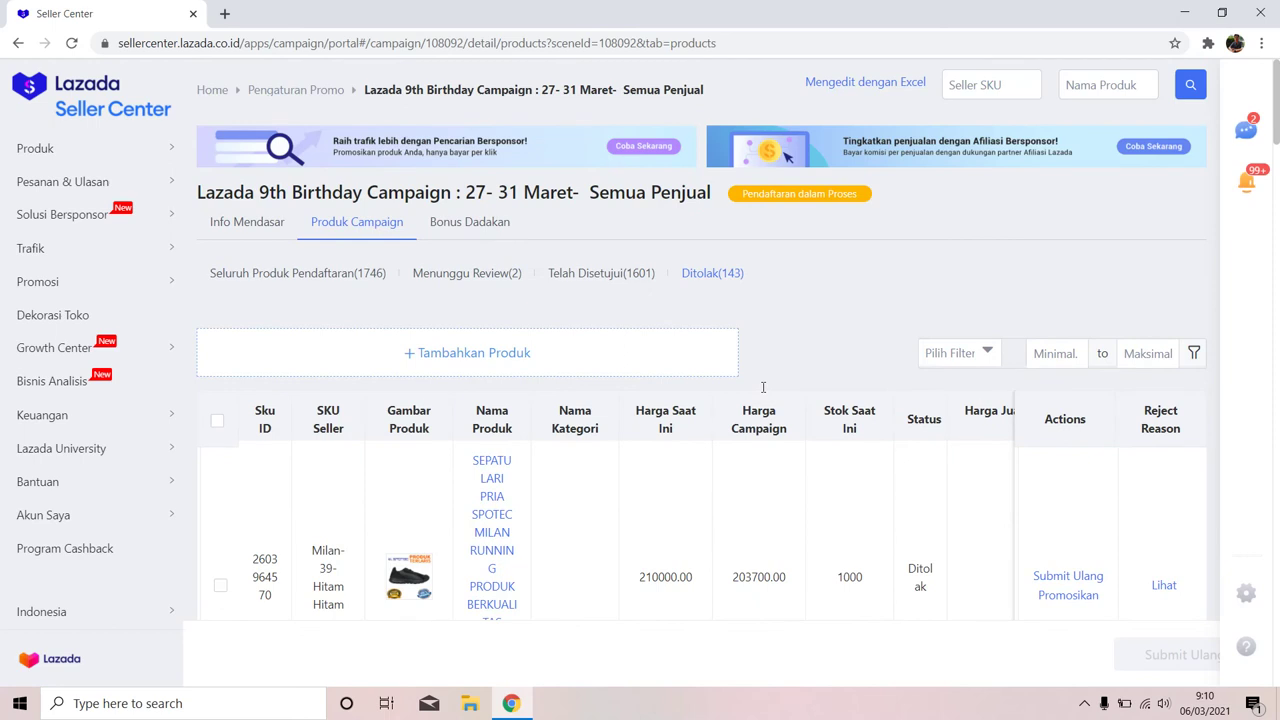
pyautogui.click(620, 288)
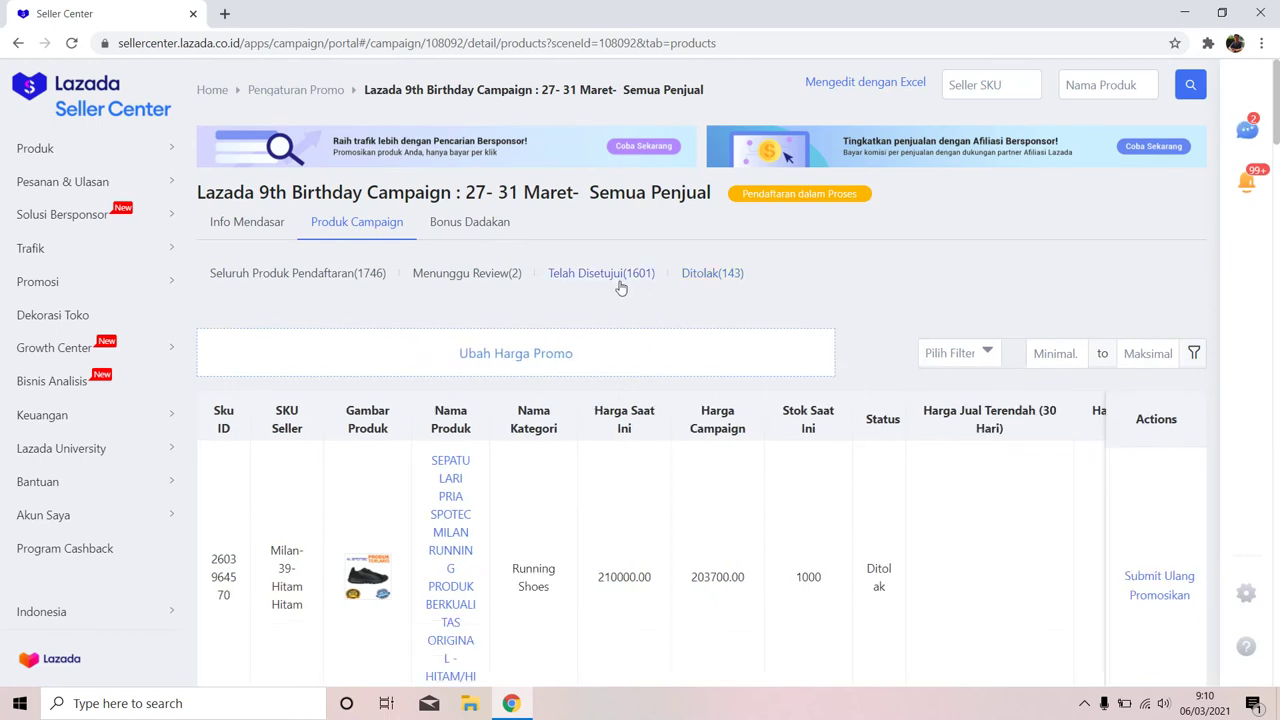
pyautogui.click(708, 278)
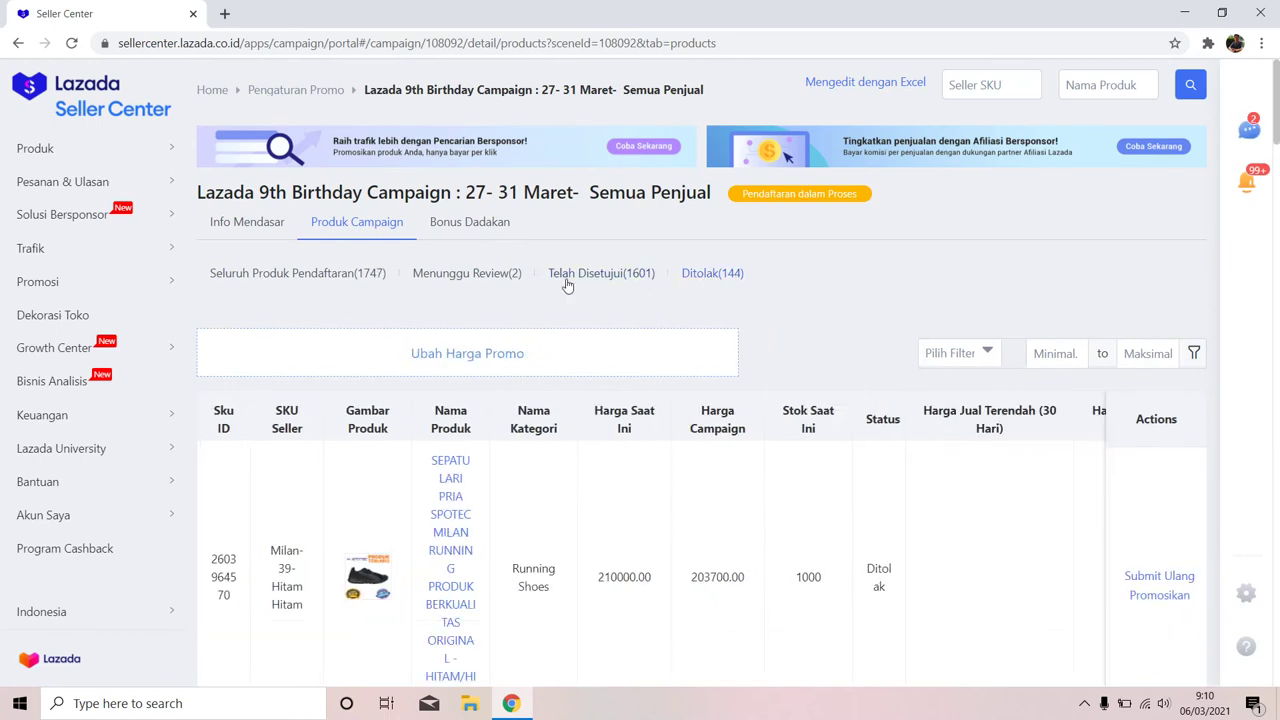
pyautogui.click(567, 286)
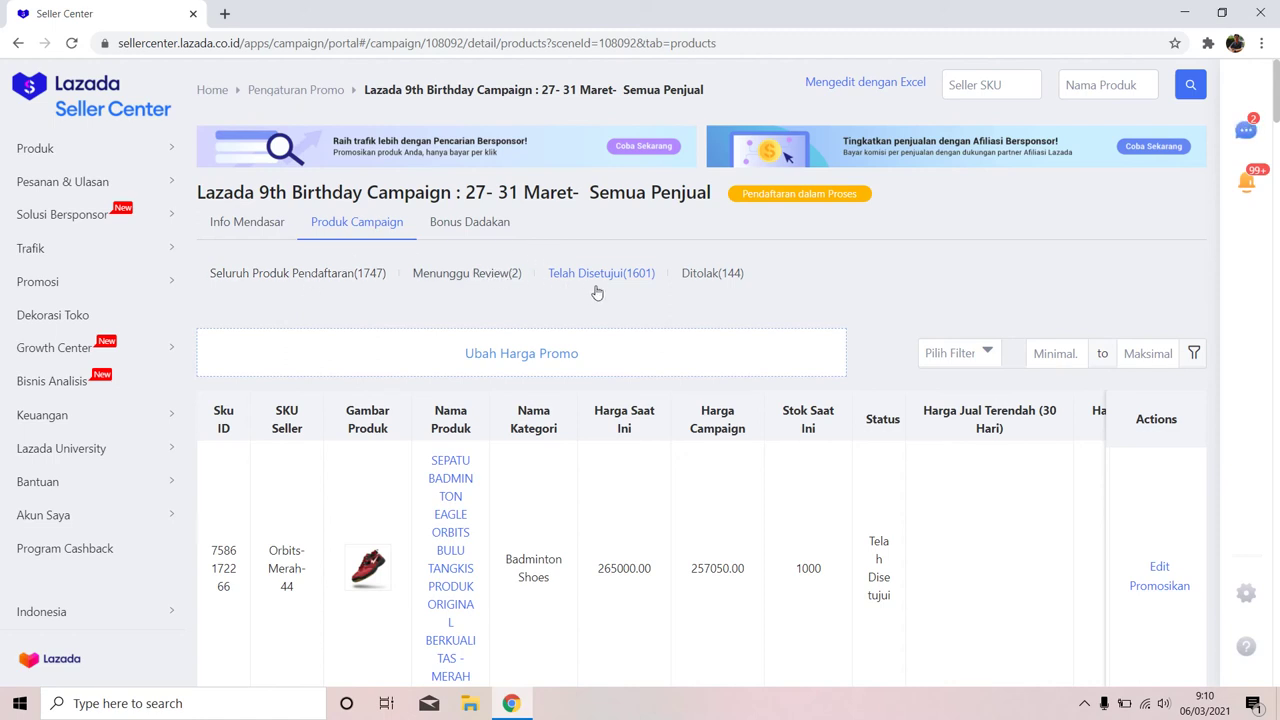
pyautogui.click(707, 276)
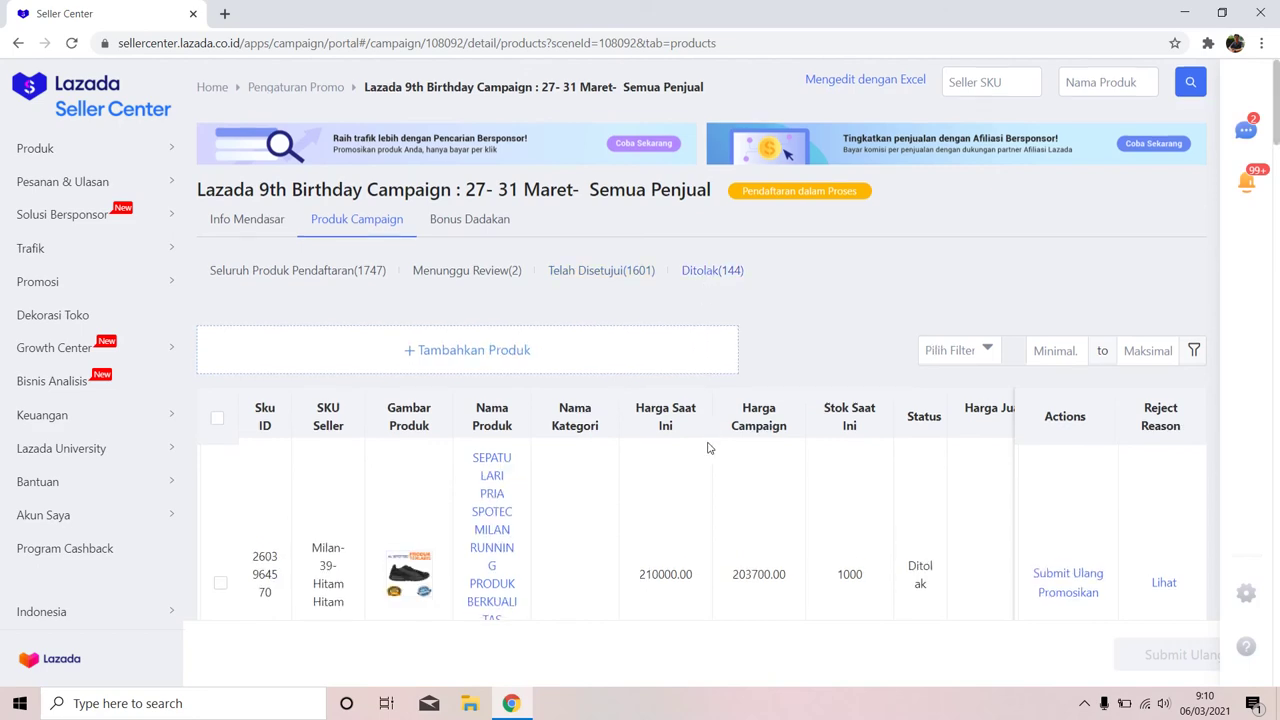
pyautogui.scroll(-10, 707, 440)
pyautogui.scroll(10, 707, 449)
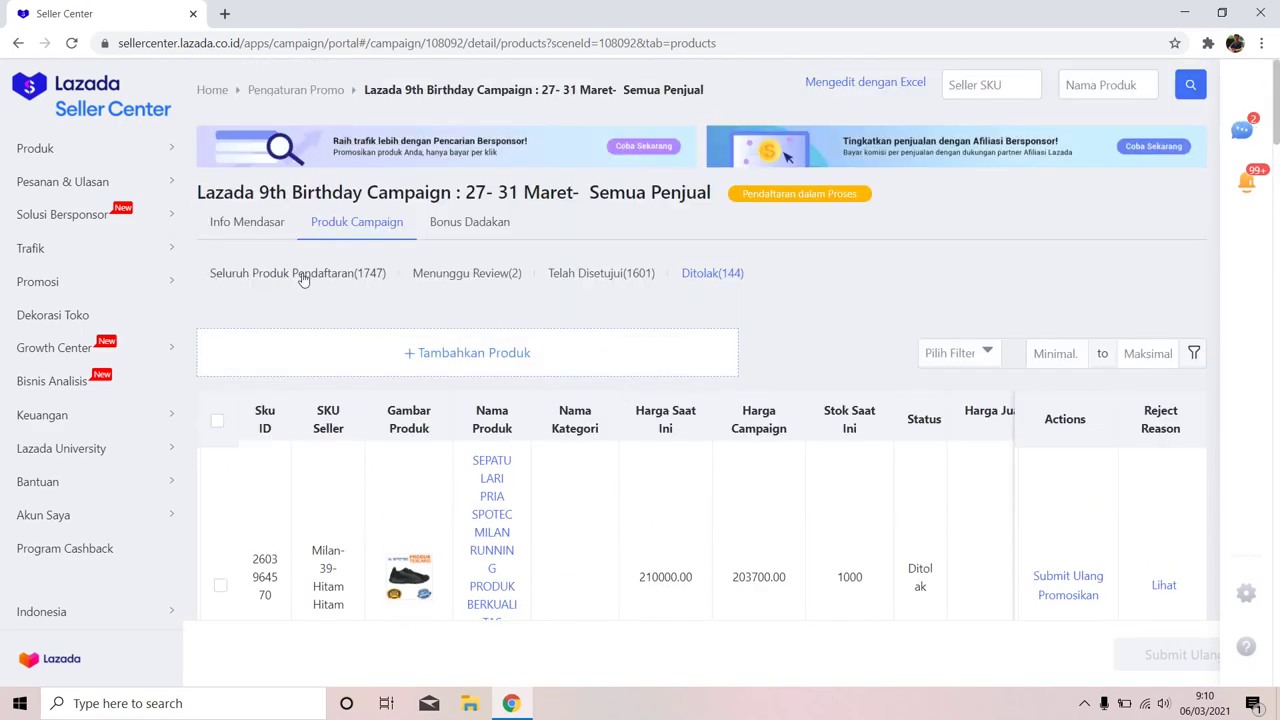
pyautogui.click(300, 274)
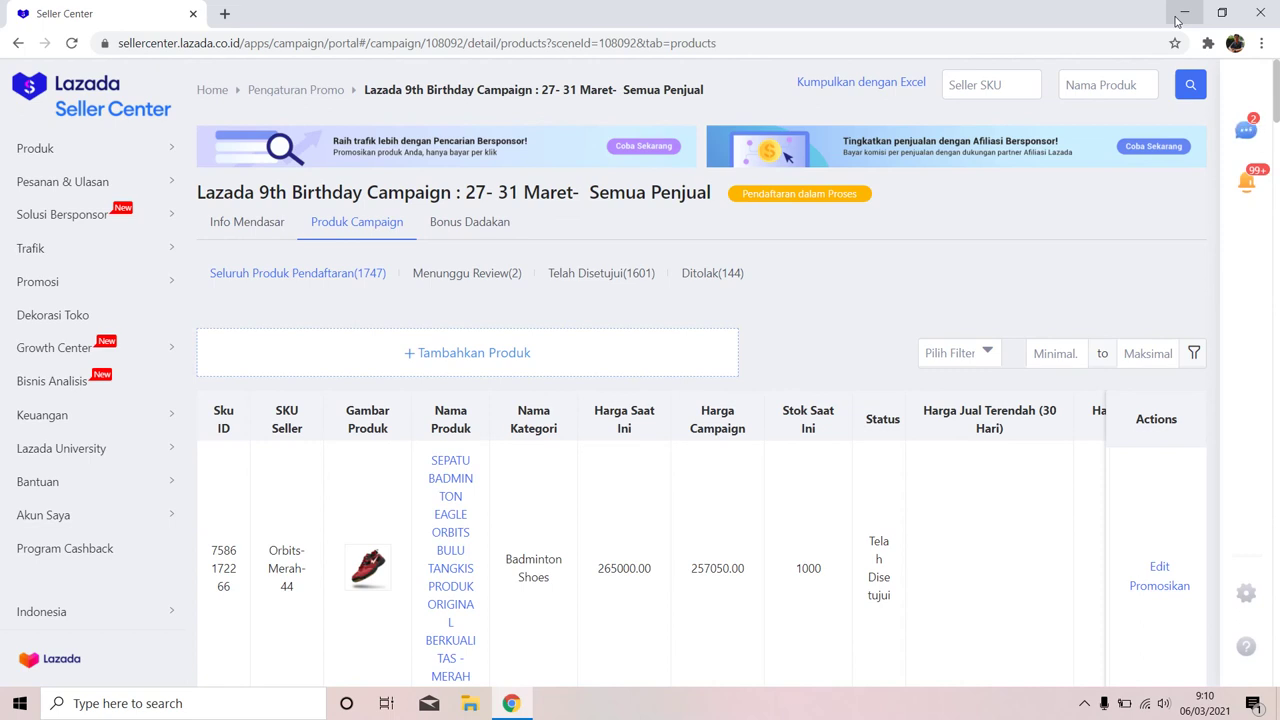
pyautogui.click(1183, 13)
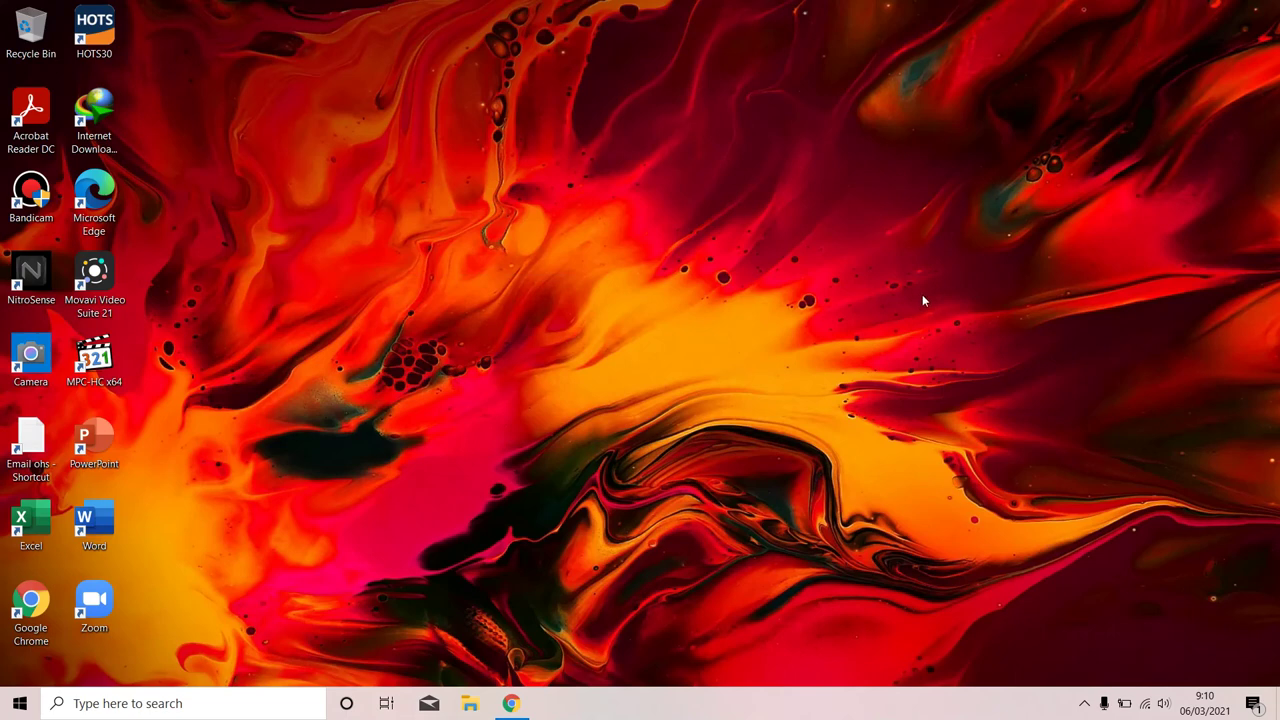